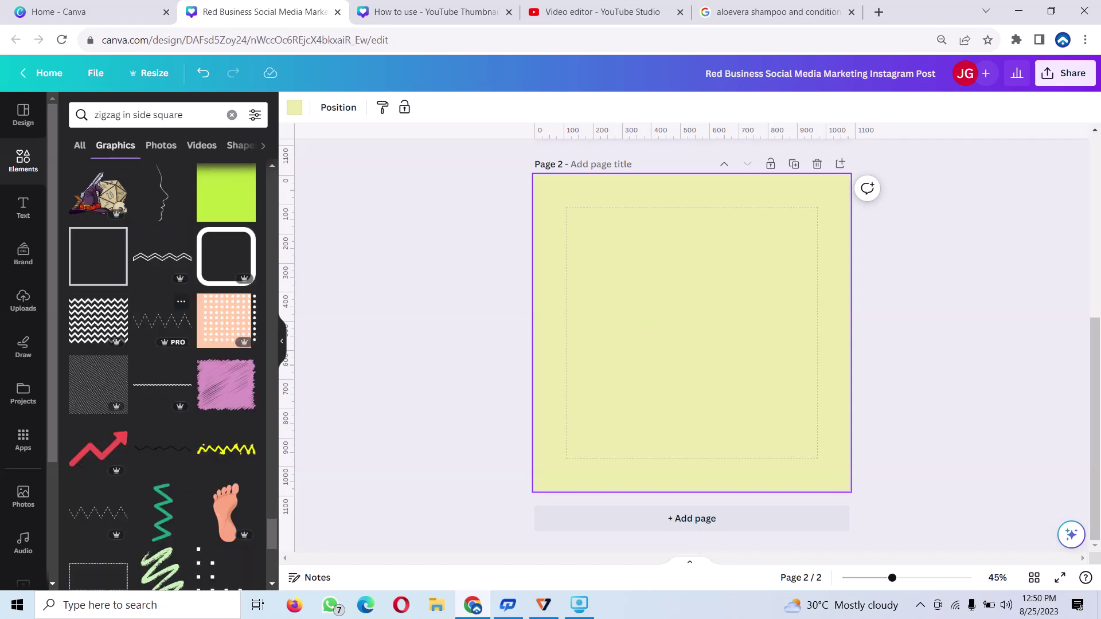
Add the red wavy corner graphic from the zigzag results to page 2
scroll(162, 321, up, 3)
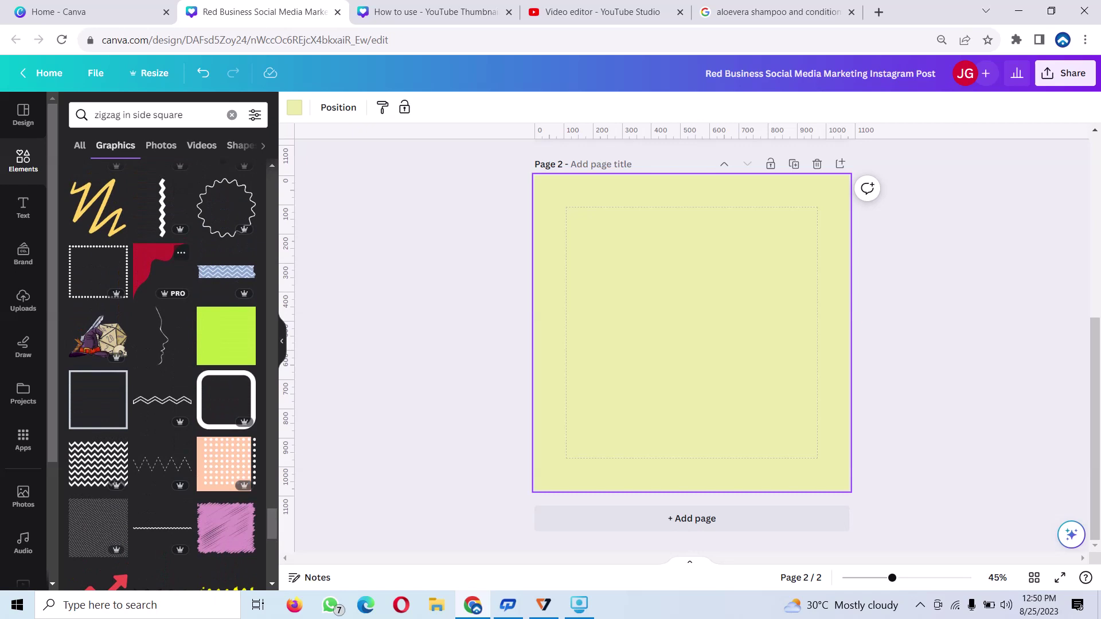
click(155, 269)
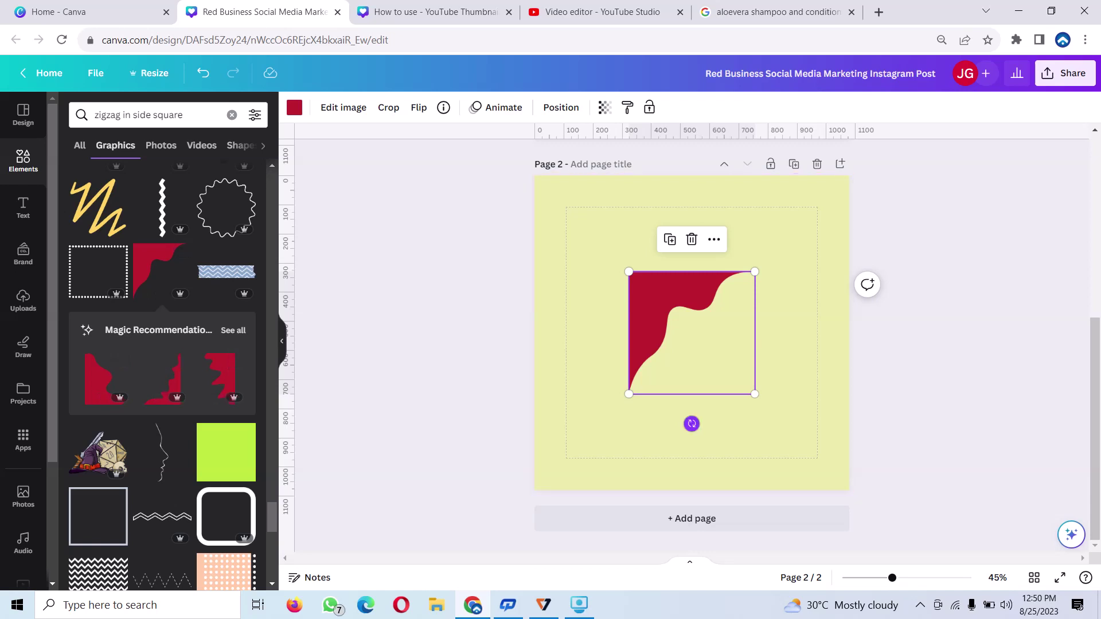
Rotate the red wave 180° and stretch it over the page's bottom-right corner
mouse_move(691, 424)
mouse_down()
mouse_move(688, 290)
mouse_move(738, 274)
mouse_move(729, 275)
mouse_up()
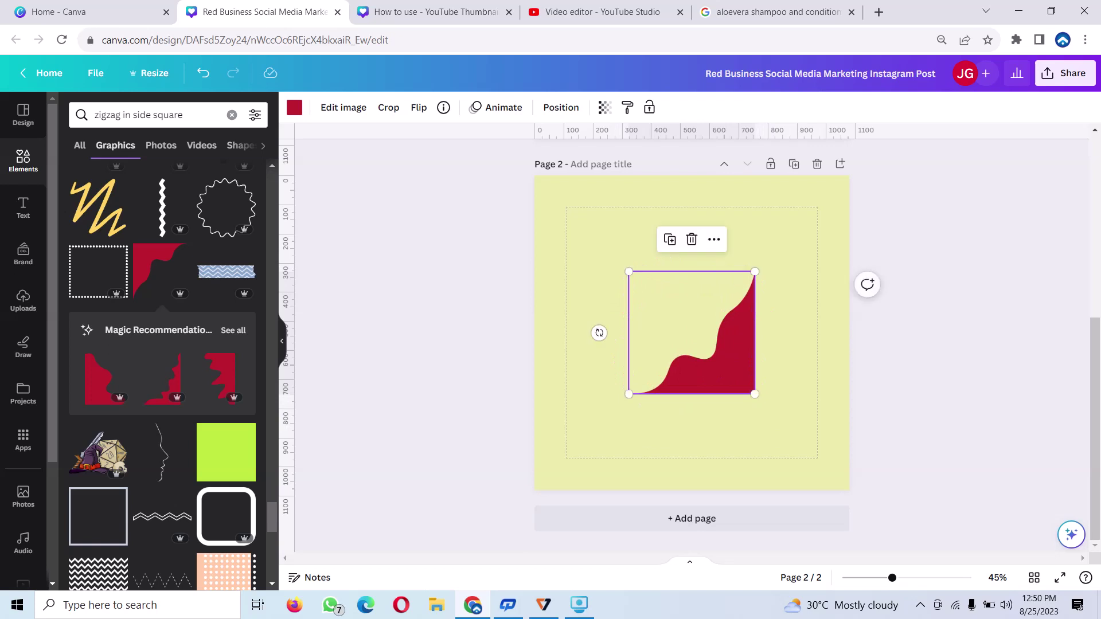
mouse_move(665, 344)
mouse_down()
mouse_move(691, 431)
mouse_move(728, 405)
mouse_up()
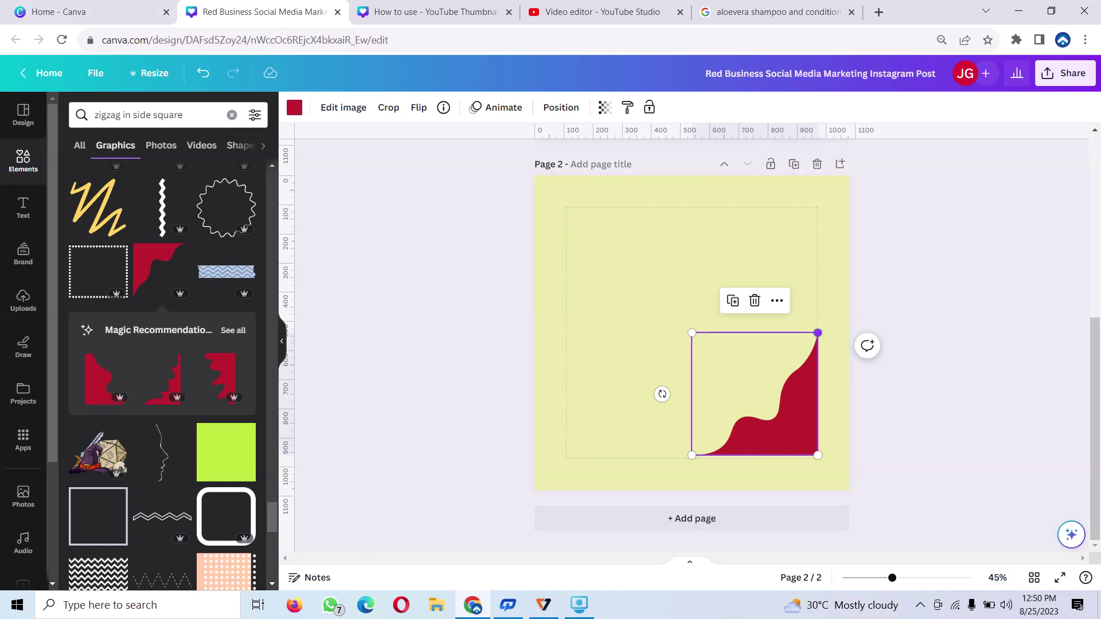
drag(817, 332, 892, 258)
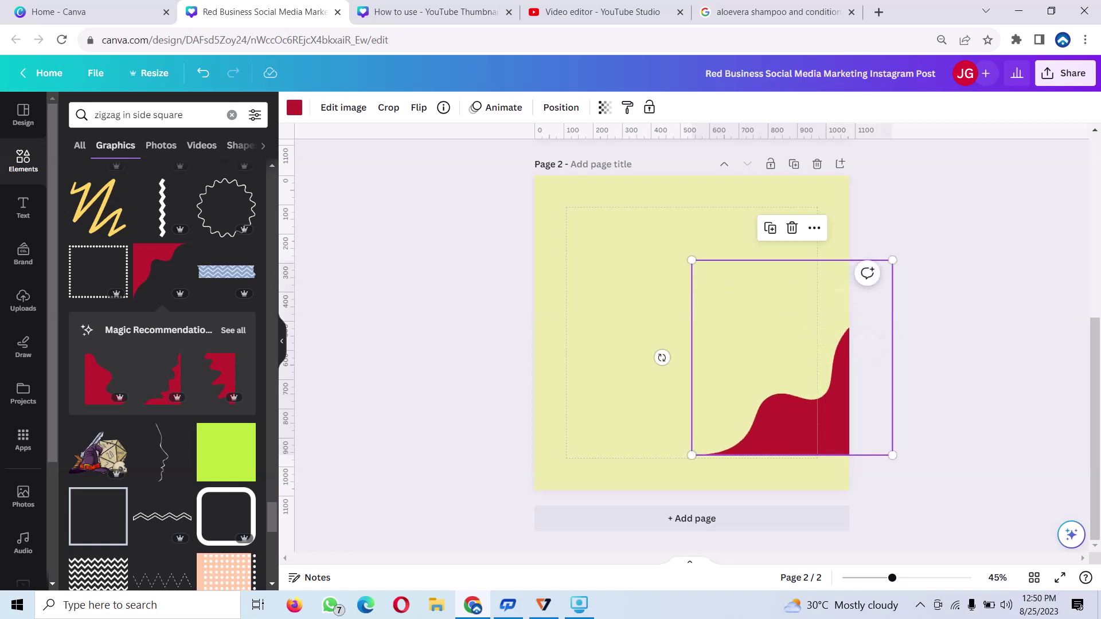
mouse_move(791, 355)
mouse_down()
mouse_move(717, 385)
mouse_move(741, 392)
mouse_up()
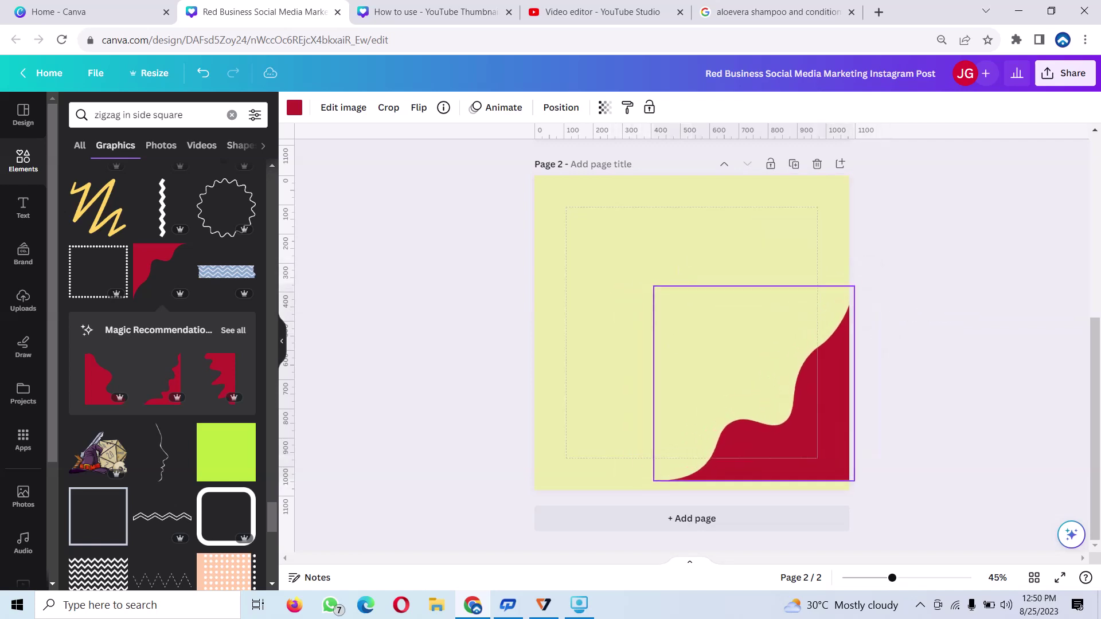
drag(610, 392, 610, 393)
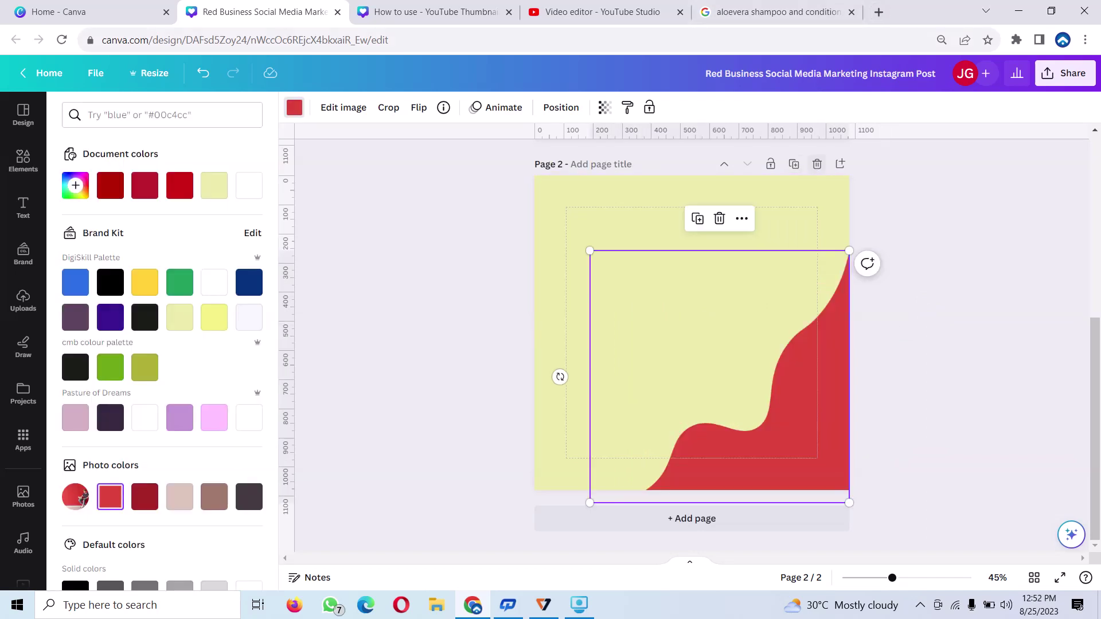
click(778, 12)
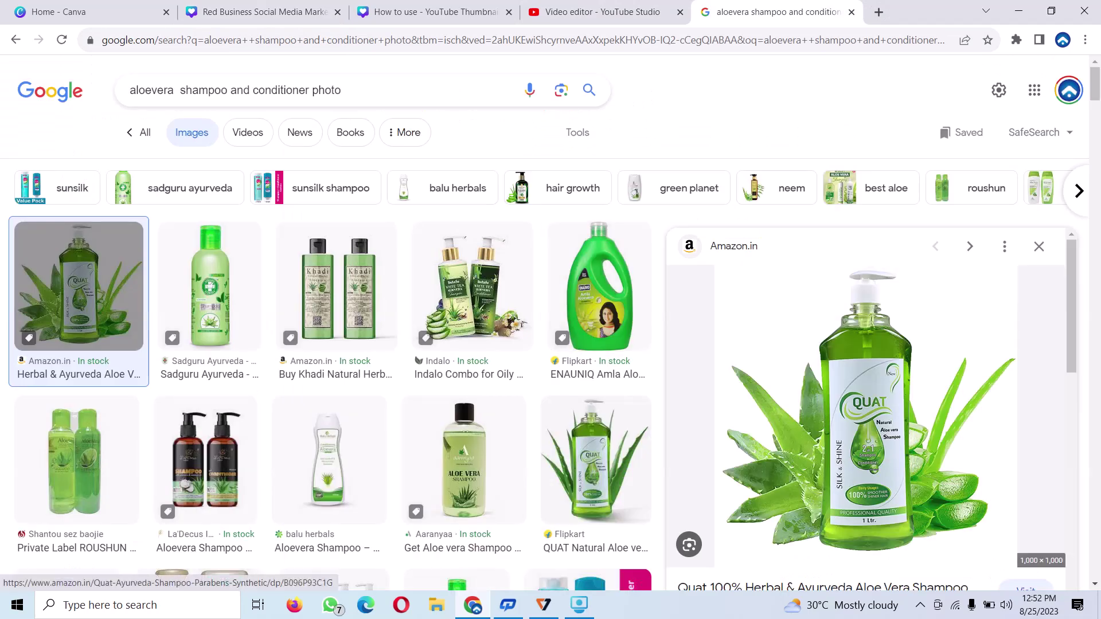
Save the QUAT aloe vera shampoo photo from Google Images as aloe.jpg
right_click(846, 363)
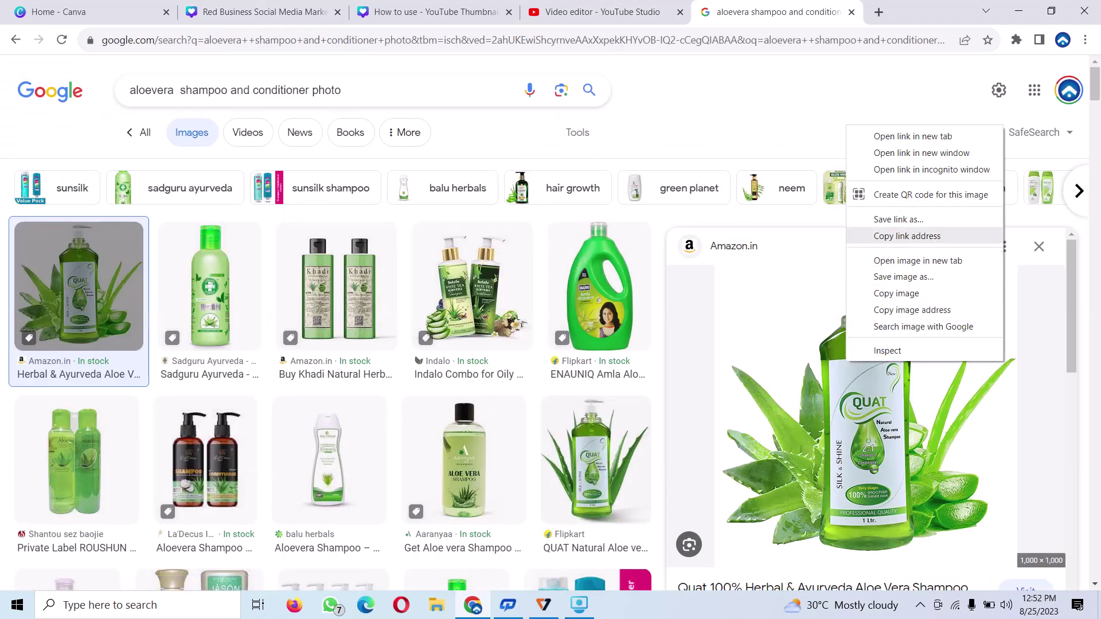
click(902, 277)
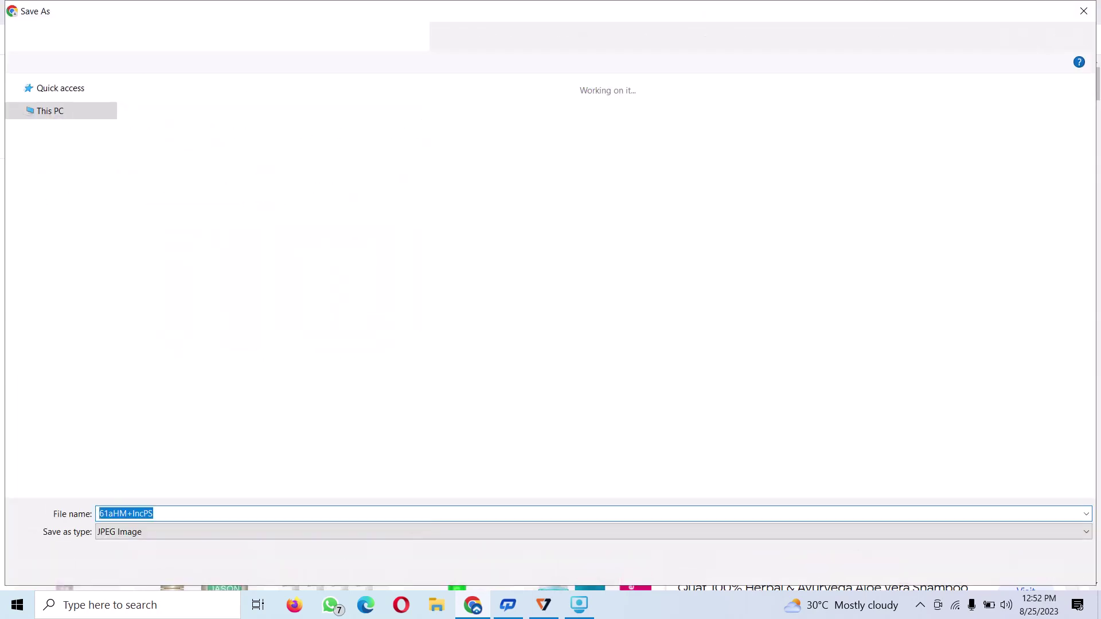
key(BackSpace)
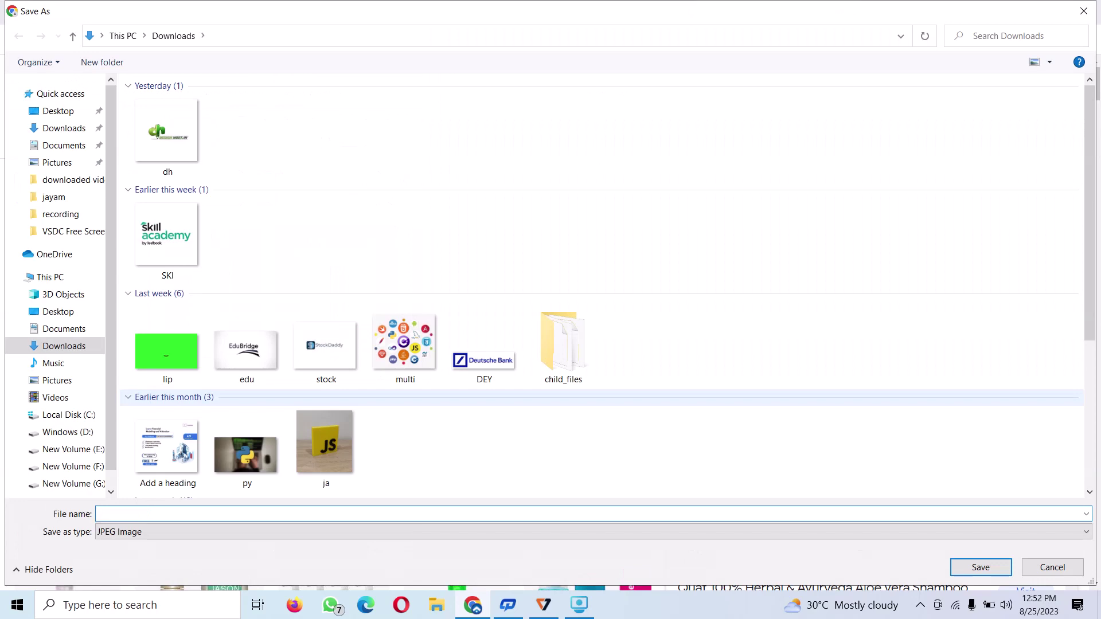
text(aloe)
key(Return)
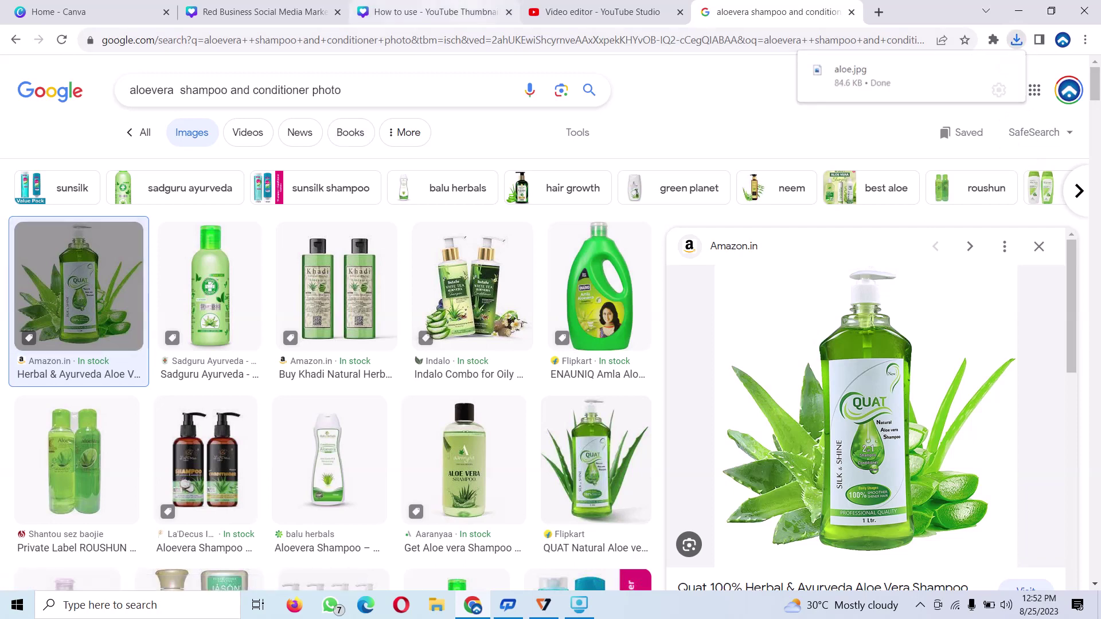
click(470, 12)
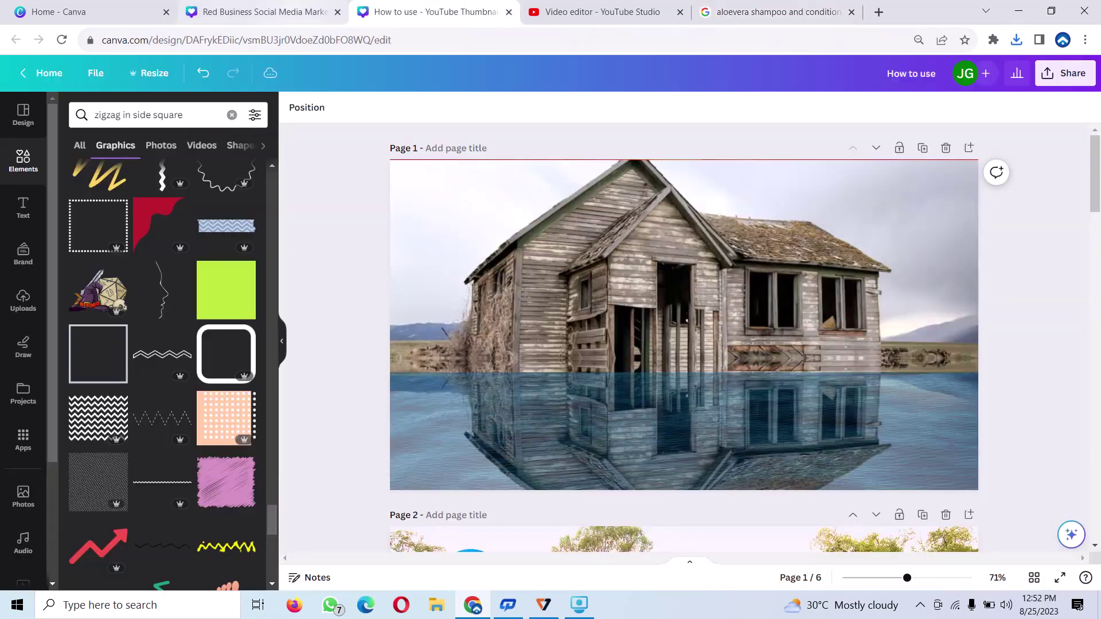
Upload aloe.jpg into Canva's Uploads and place it on page 2
click(263, 11)
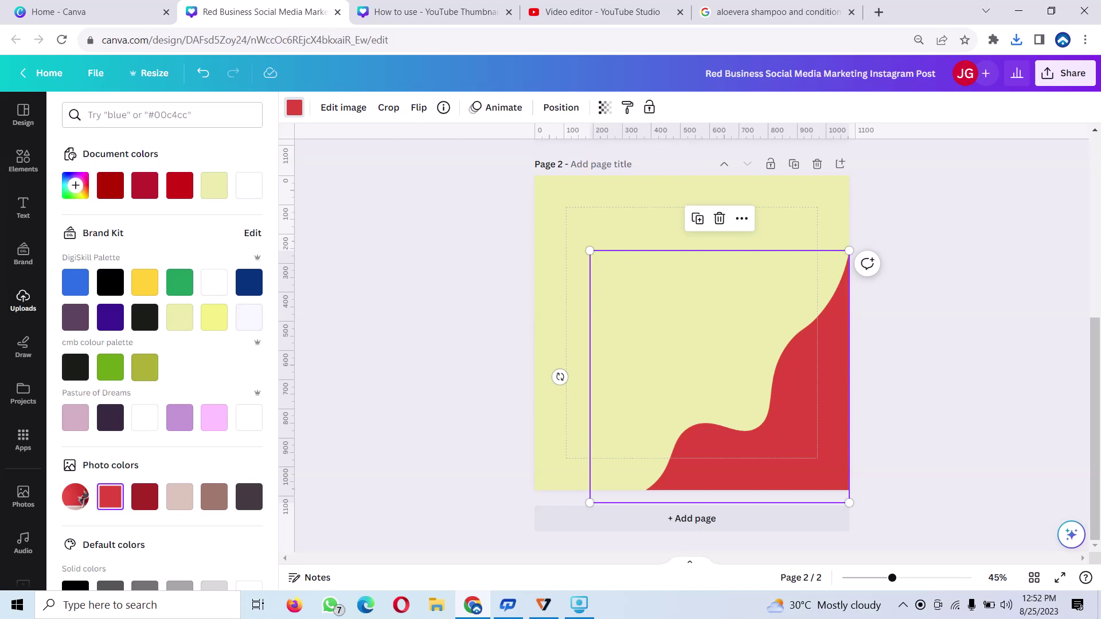
click(23, 301)
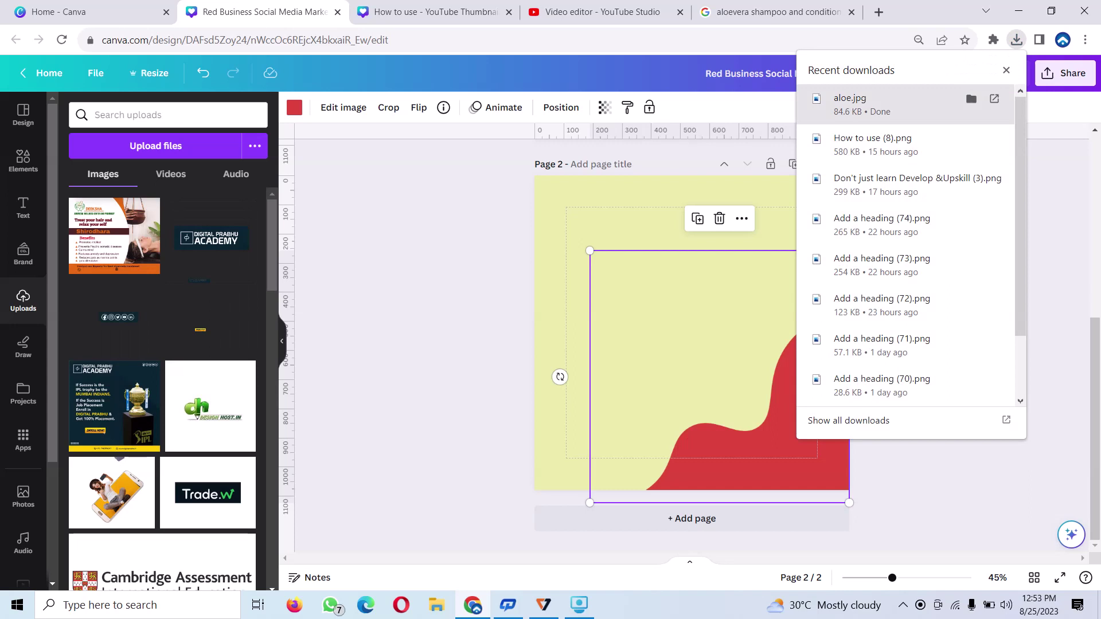
drag(850, 98, 78, 256)
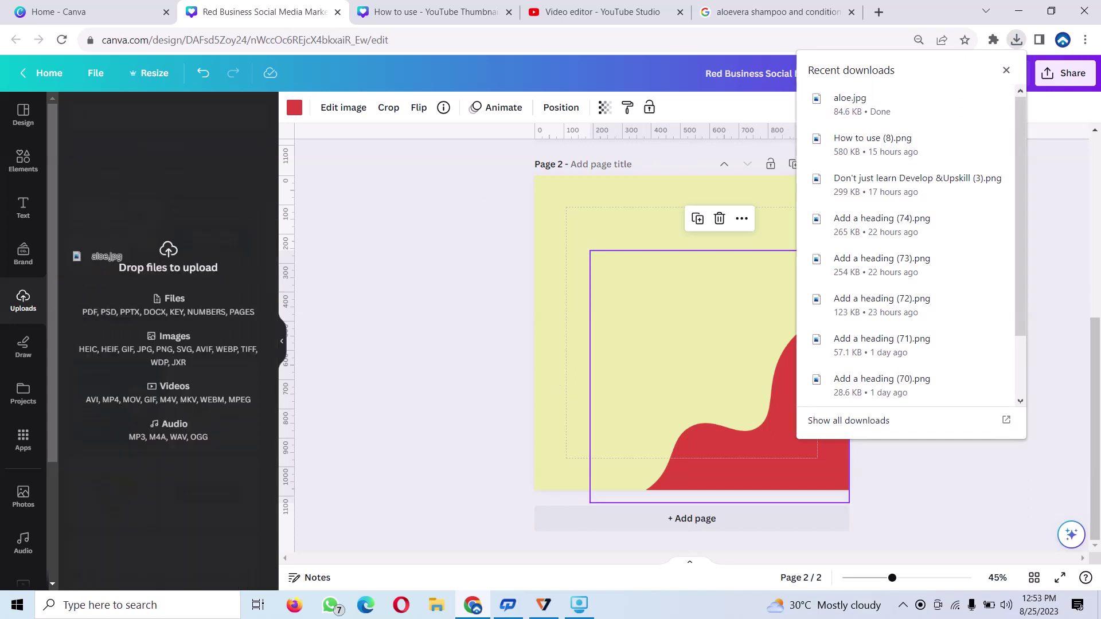
drag(77, 257, 142, 223)
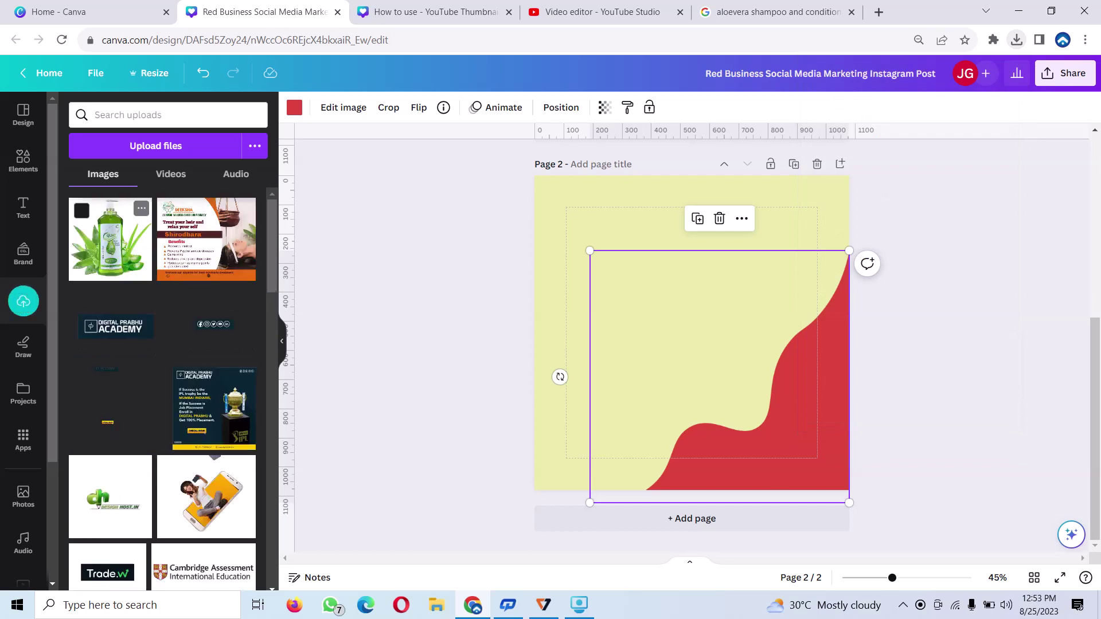
click(110, 239)
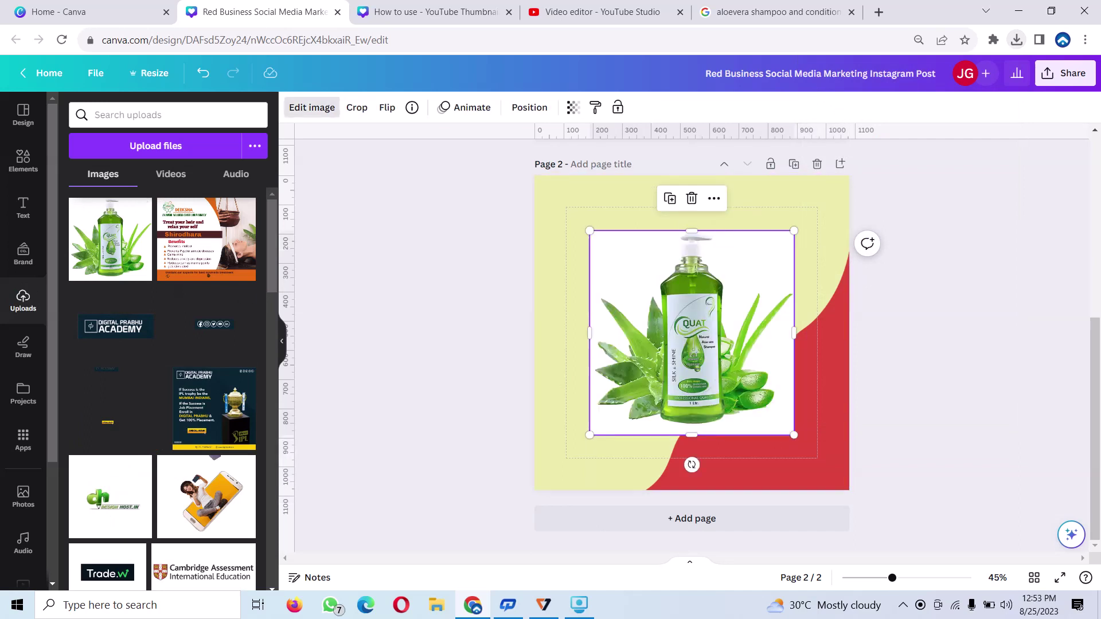
Remove the shampoo photo's background and shrink it over the bottom-right red wave
click(311, 107)
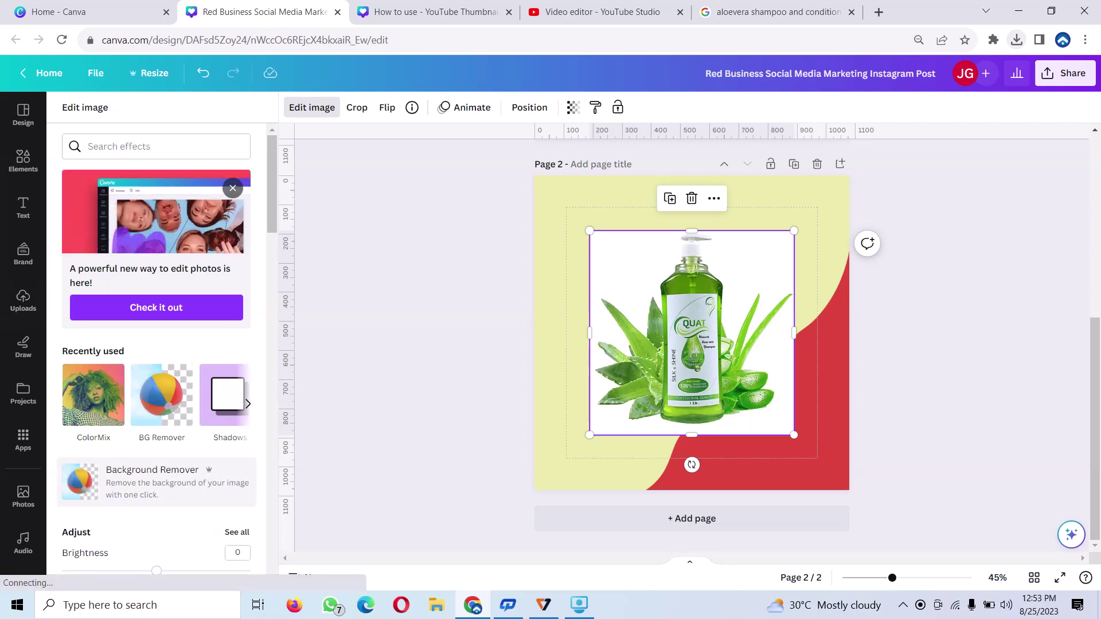
click(152, 482)
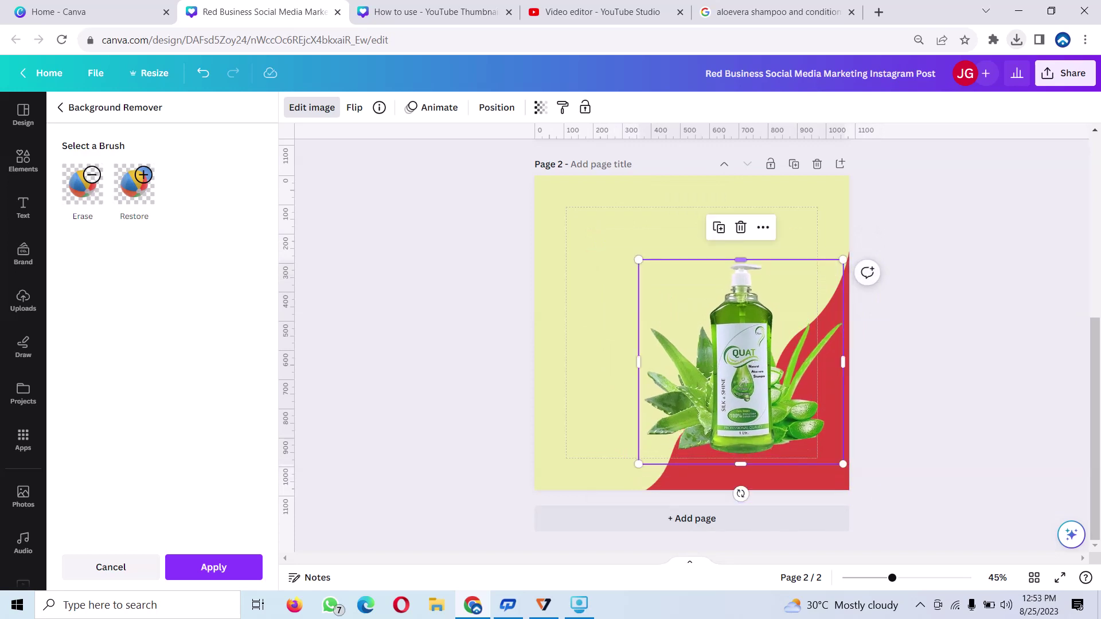
drag(638, 259, 668, 290)
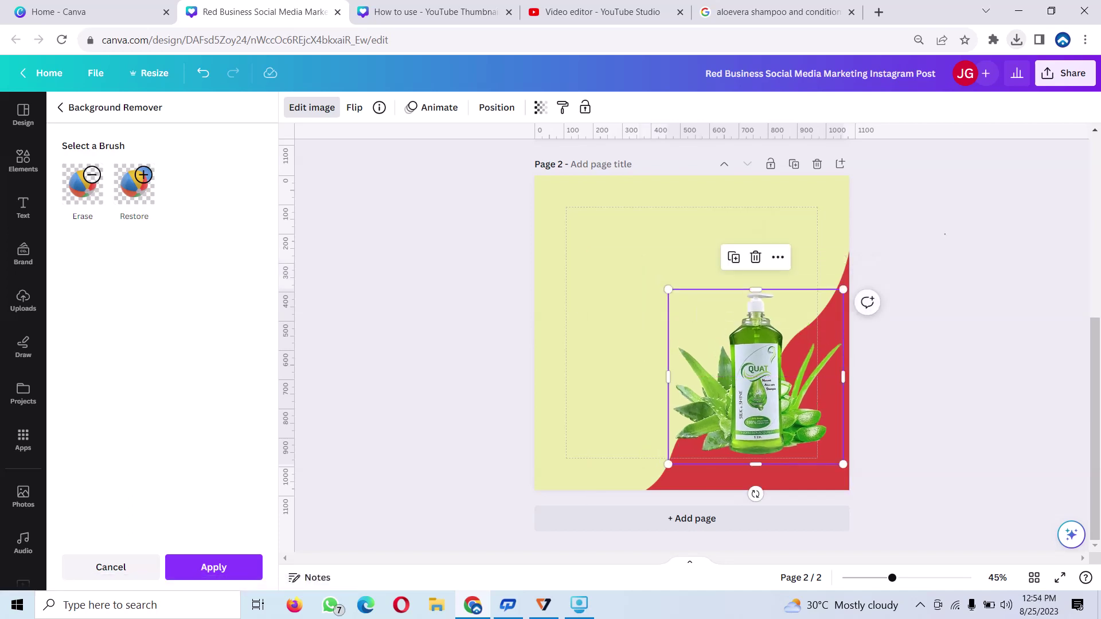
click(23, 300)
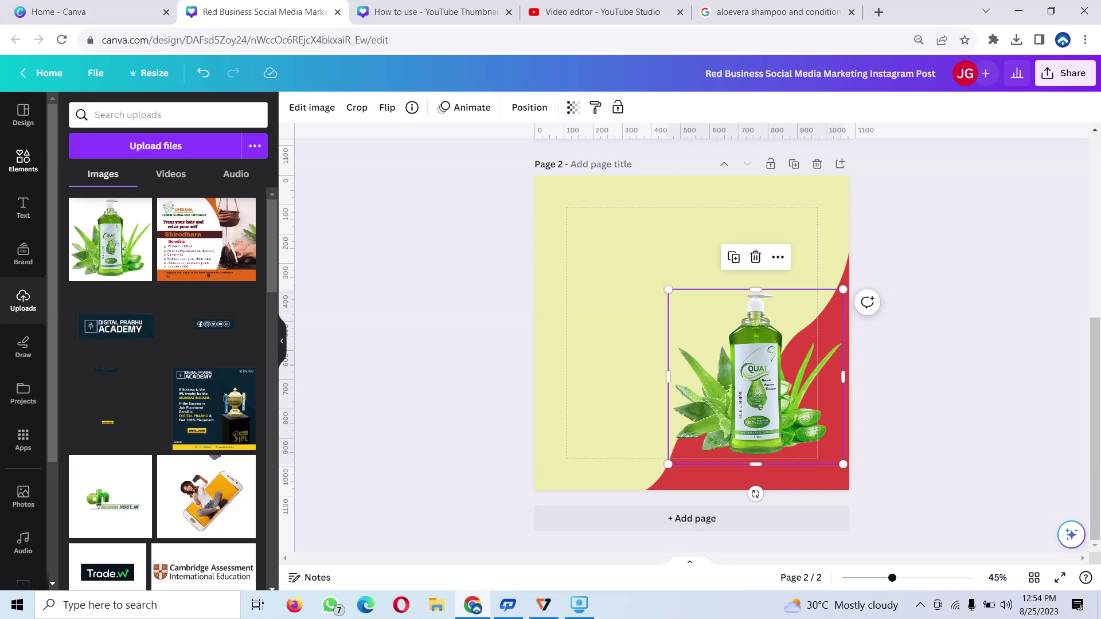
Search Elements for aloe vera and filter the results to graphics
click(23, 161)
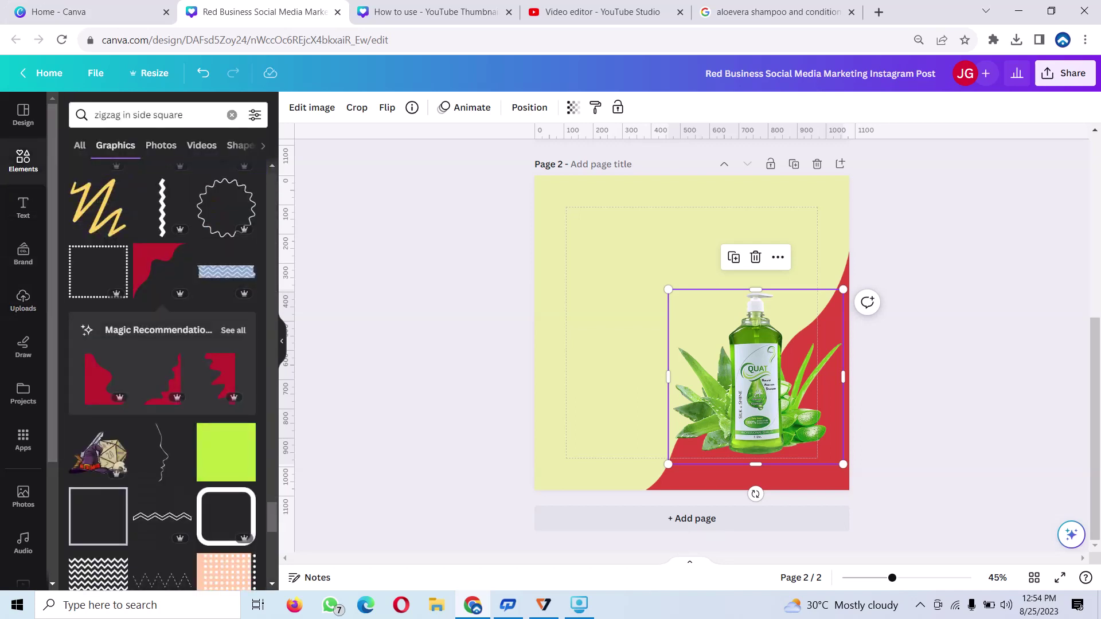
click(232, 114)
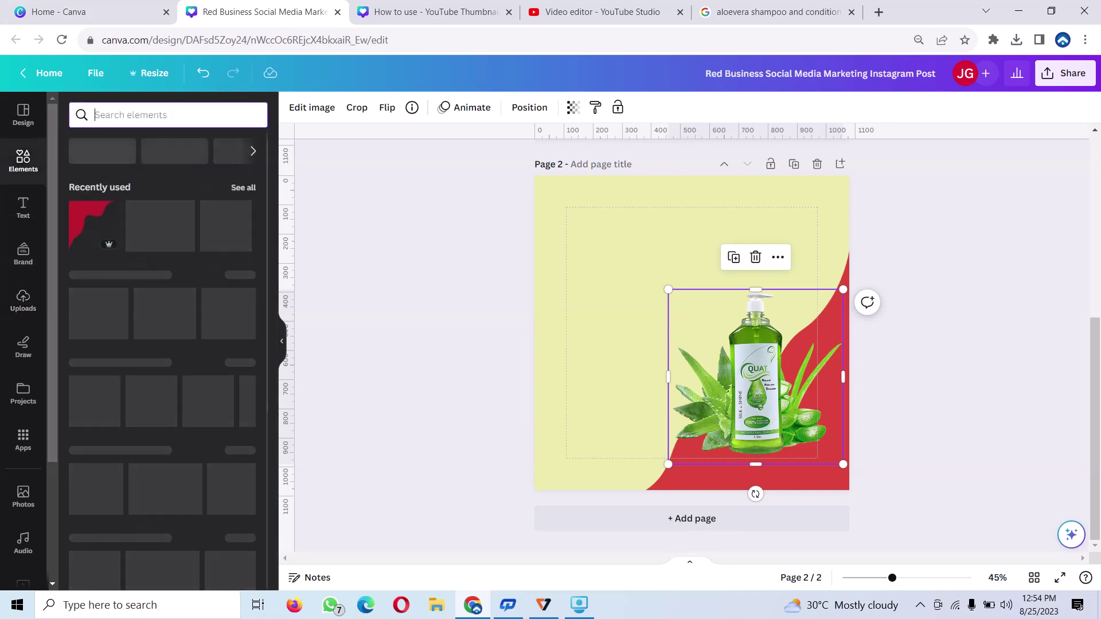
text(a)
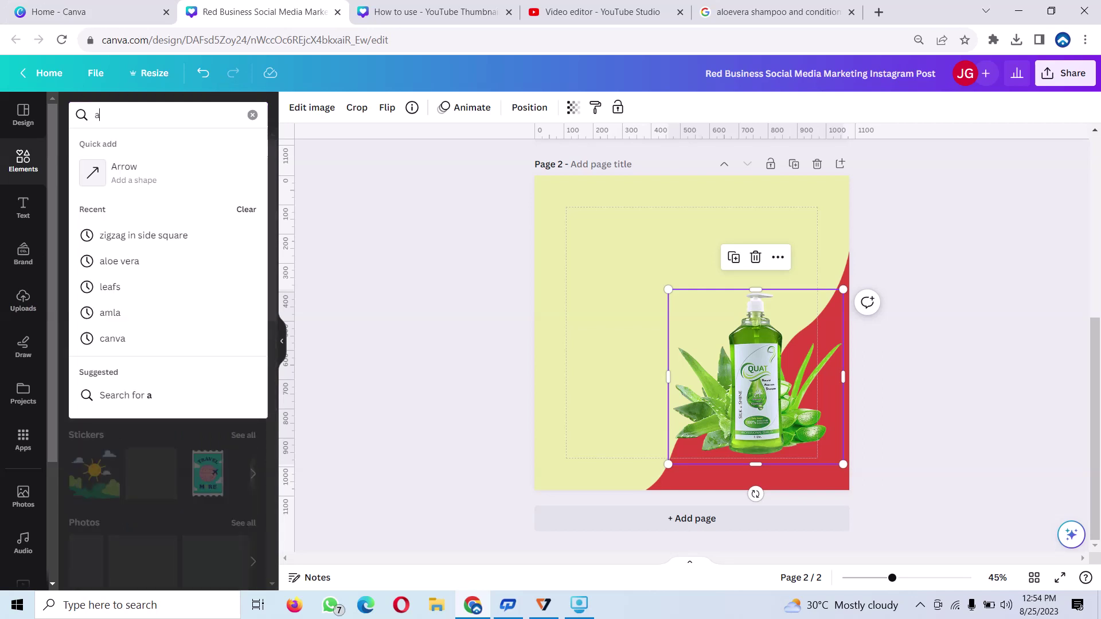
click(120, 261)
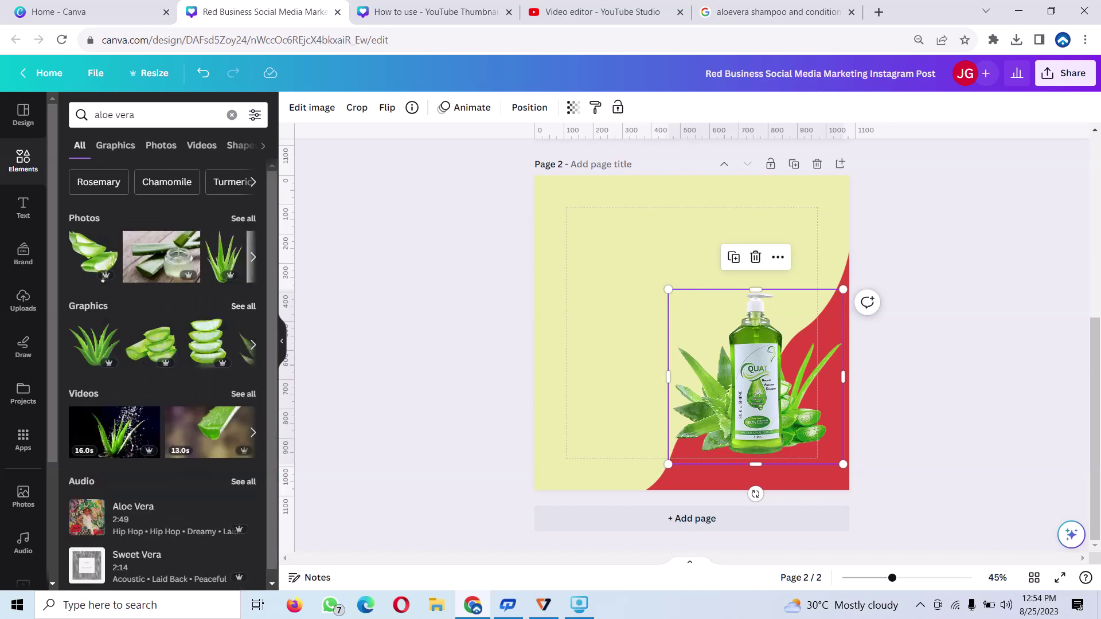
click(243, 306)
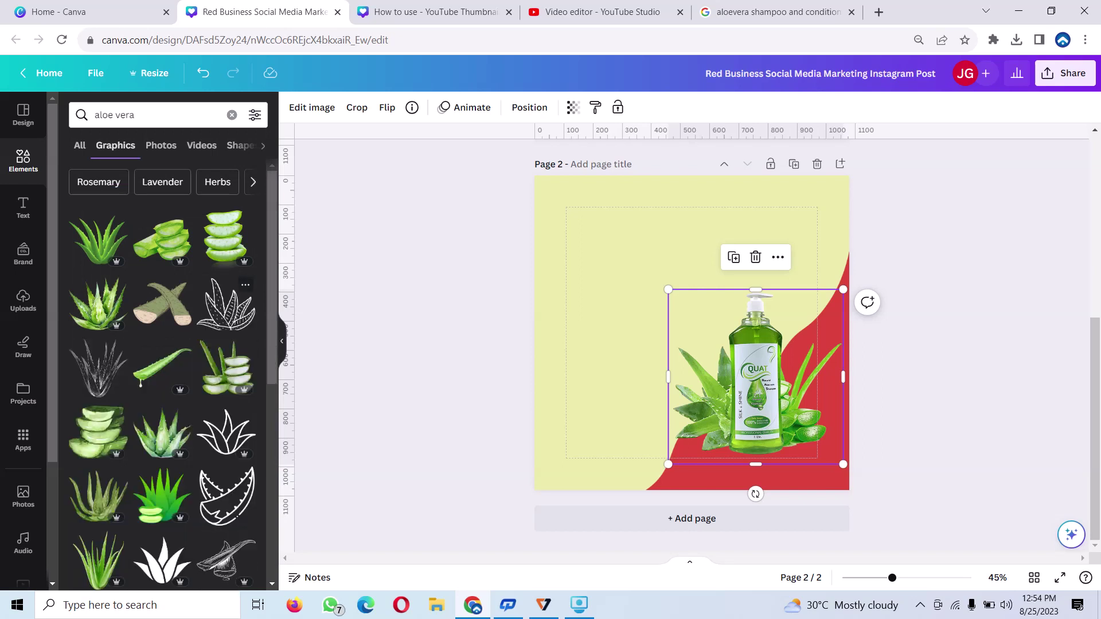
scroll(227, 304, down, 3)
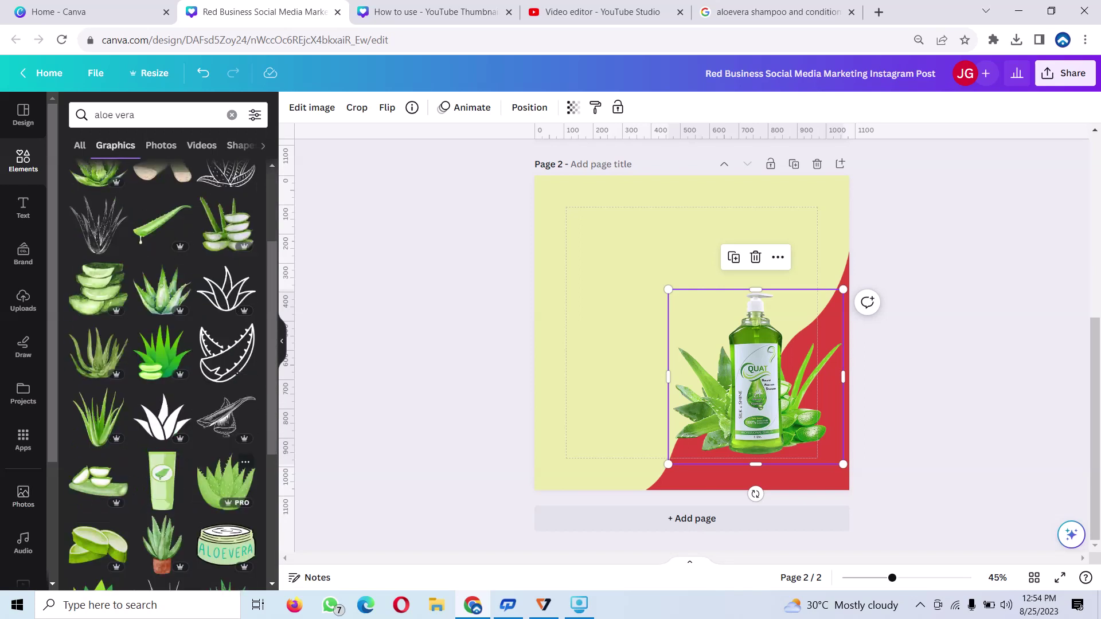
scroll(230, 465, down, 3)
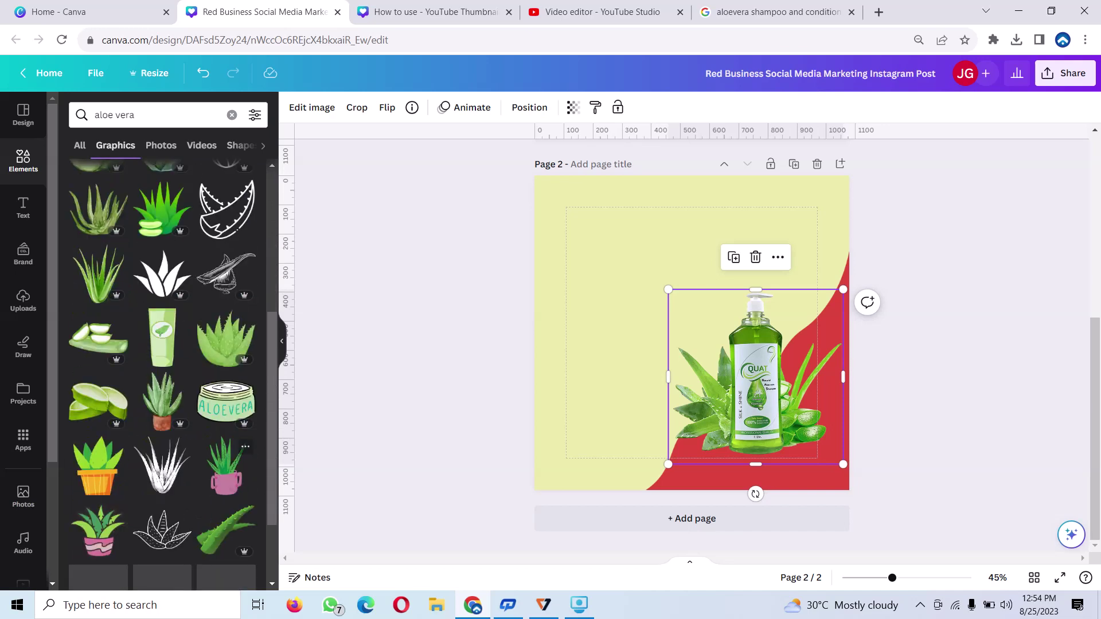
scroll(230, 453, down, 3)
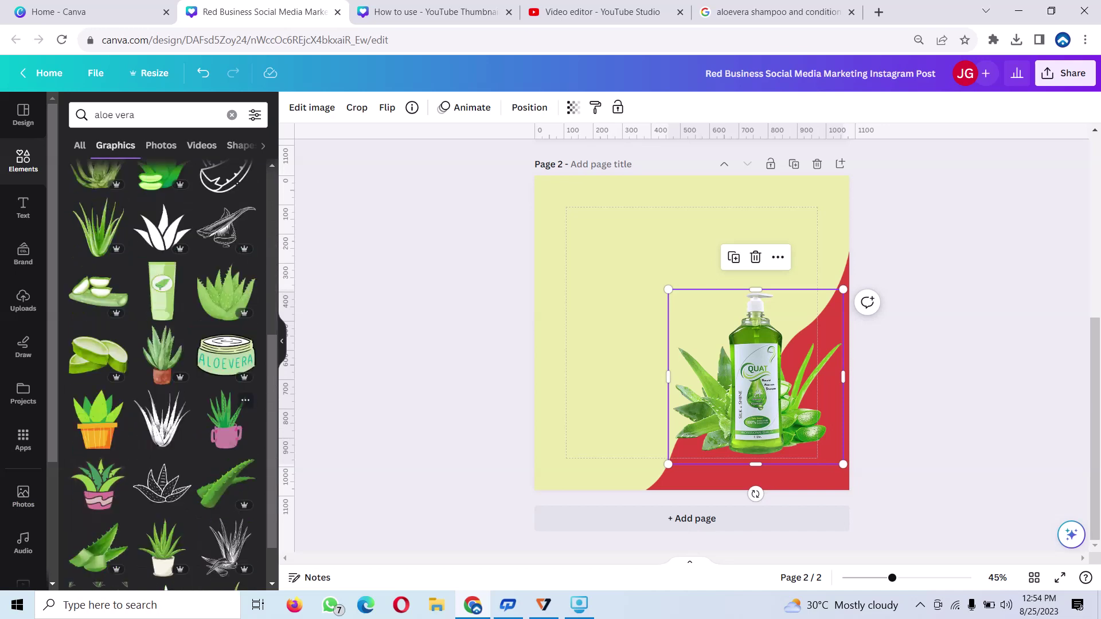
scroll(166, 459, down, 2)
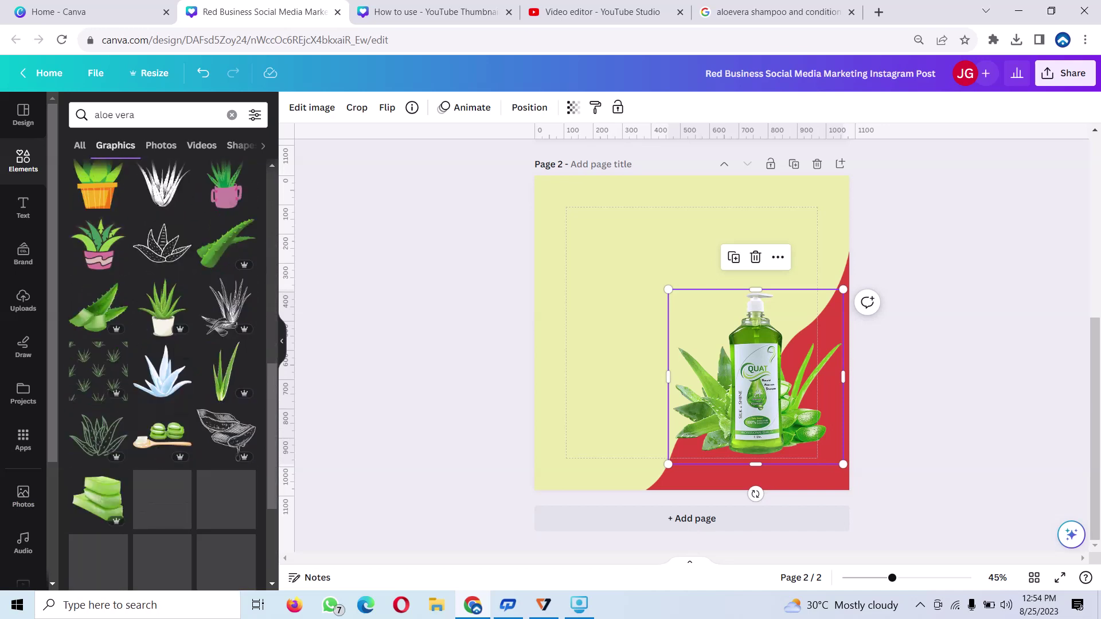
scroll(166, 373, up, 5)
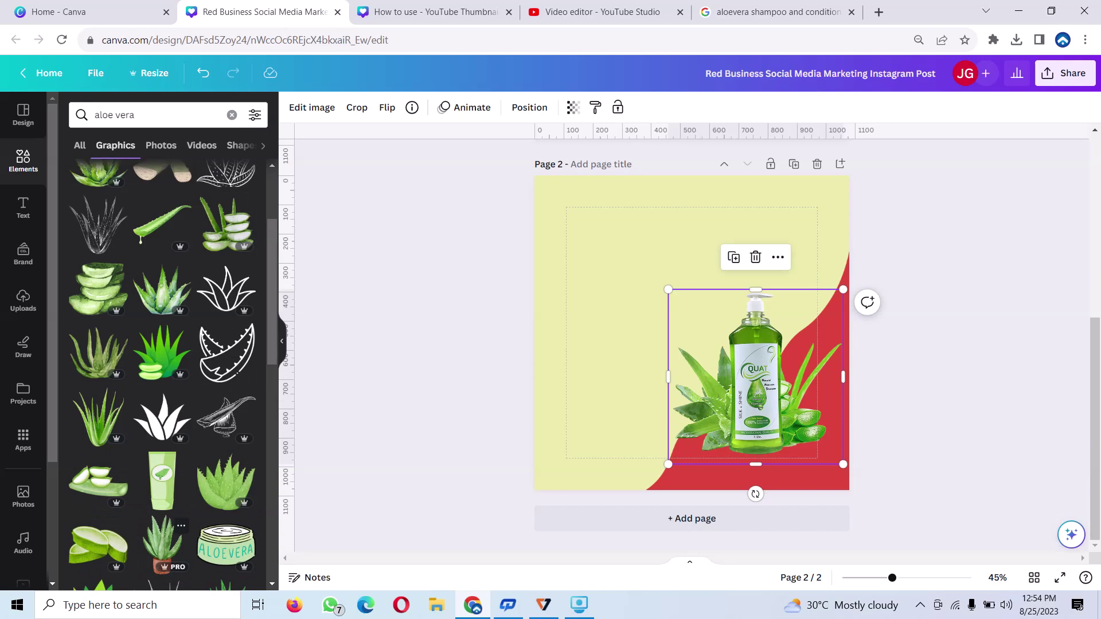
scroll(172, 516, up, 3)
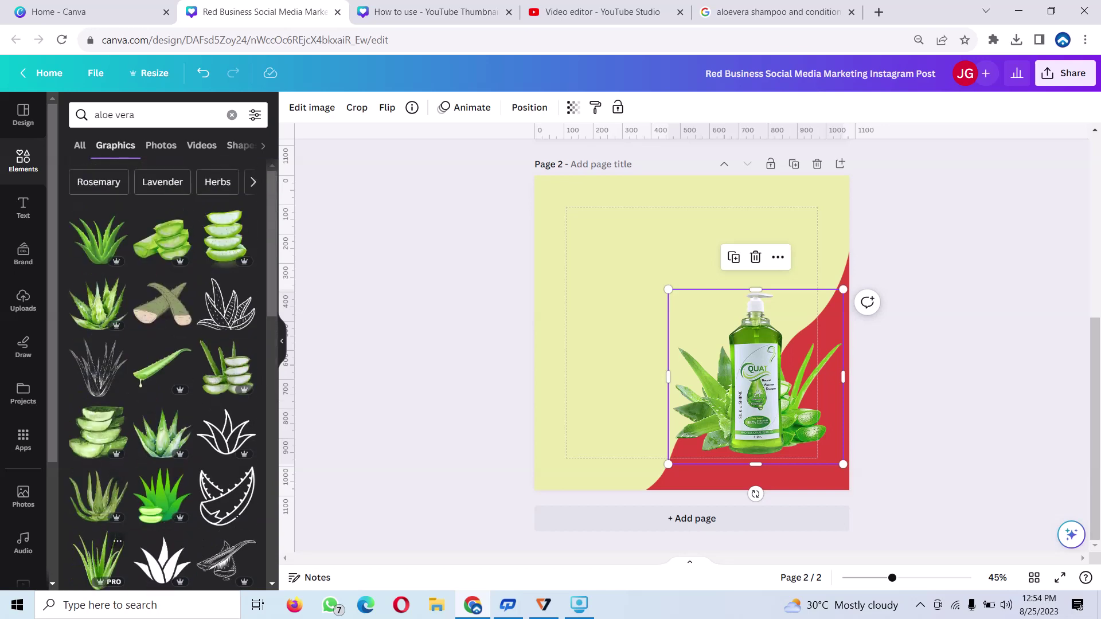
Add an aloe leaf graphic, shrink it, tilt it ~129° and place it top-left
click(98, 238)
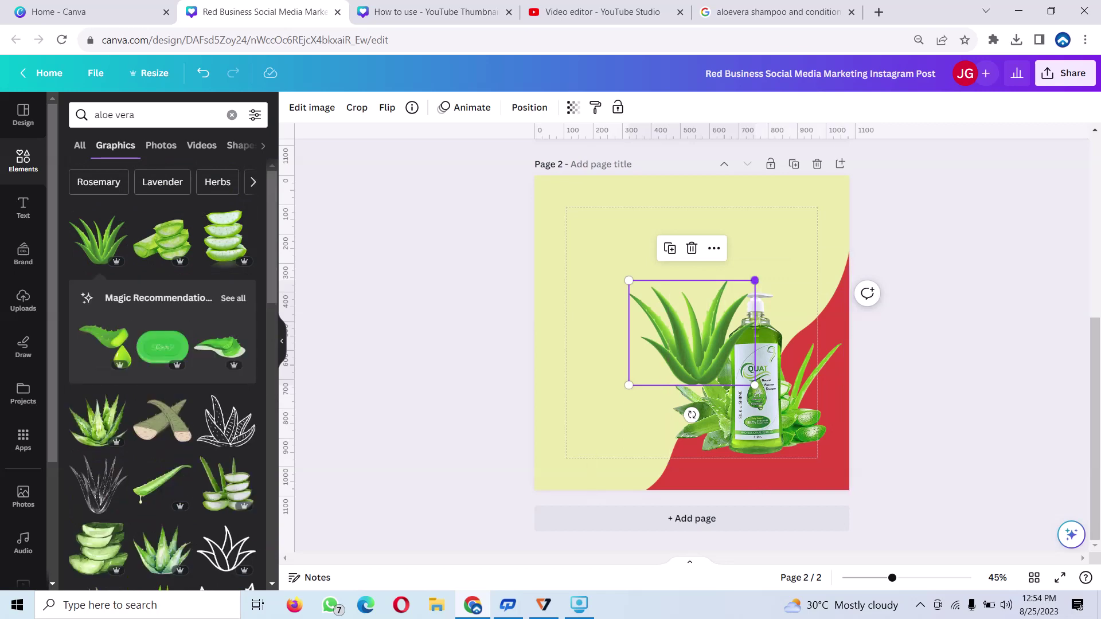
click(825, 310)
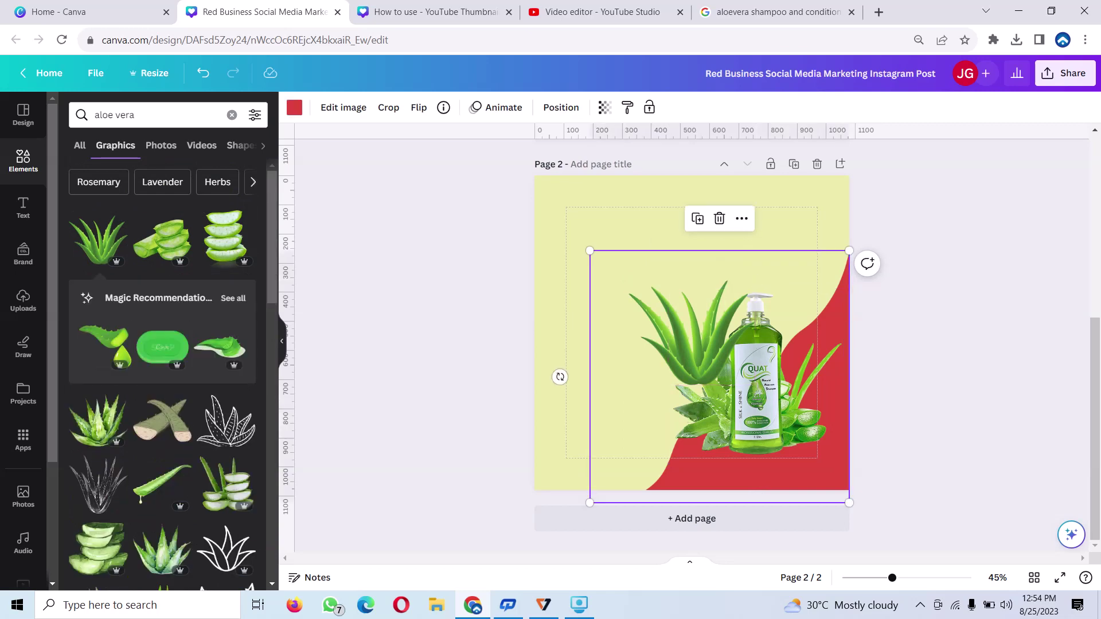
click(688, 327)
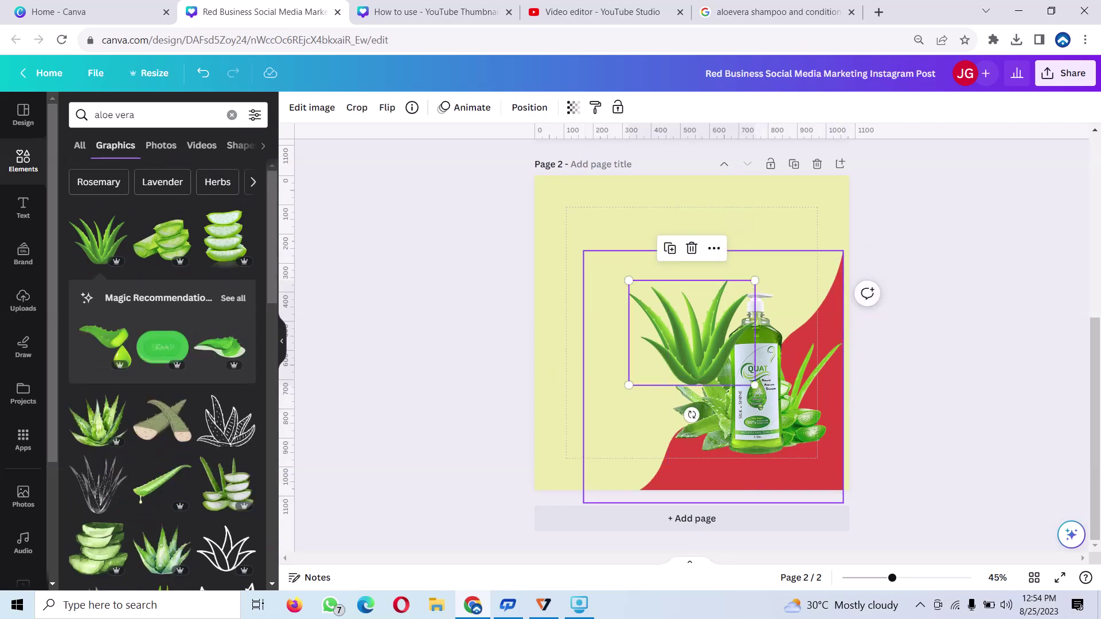
drag(754, 280, 668, 352)
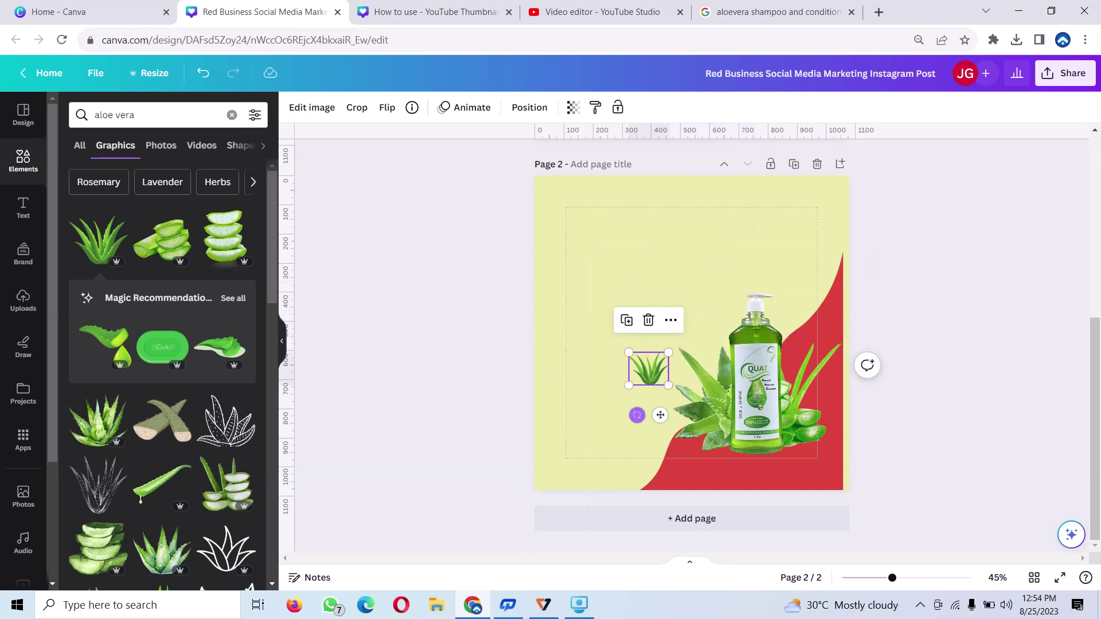
mouse_move(636, 414)
mouse_down()
mouse_move(599, 350)
mouse_move(612, 344)
mouse_up()
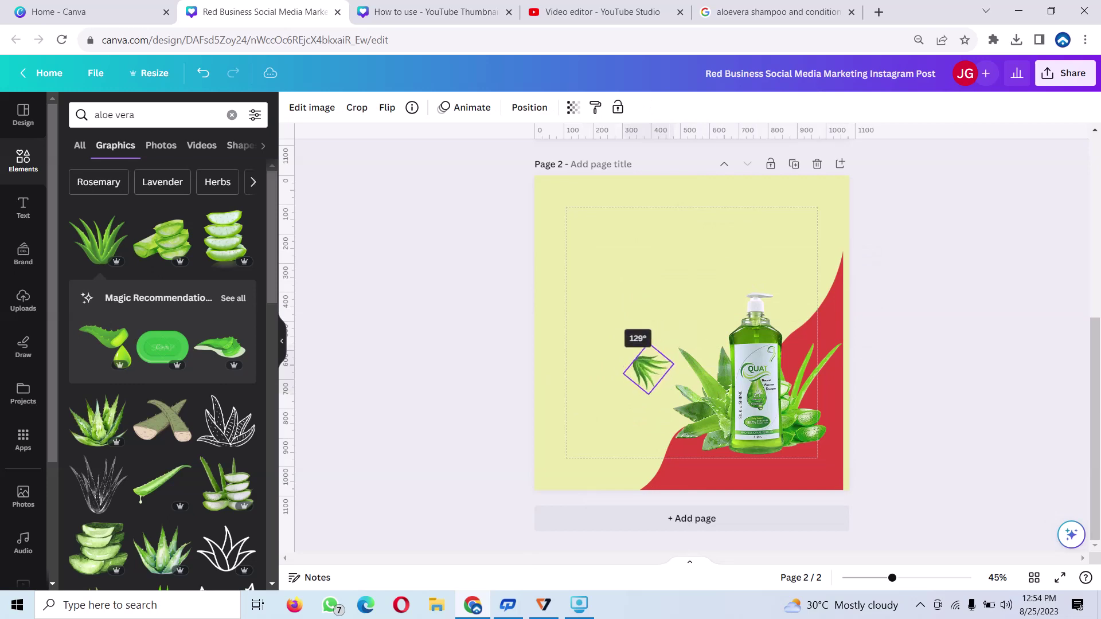
mouse_move(648, 369)
mouse_down()
mouse_move(540, 180)
mouse_move(551, 232)
mouse_move(557, 200)
mouse_up()
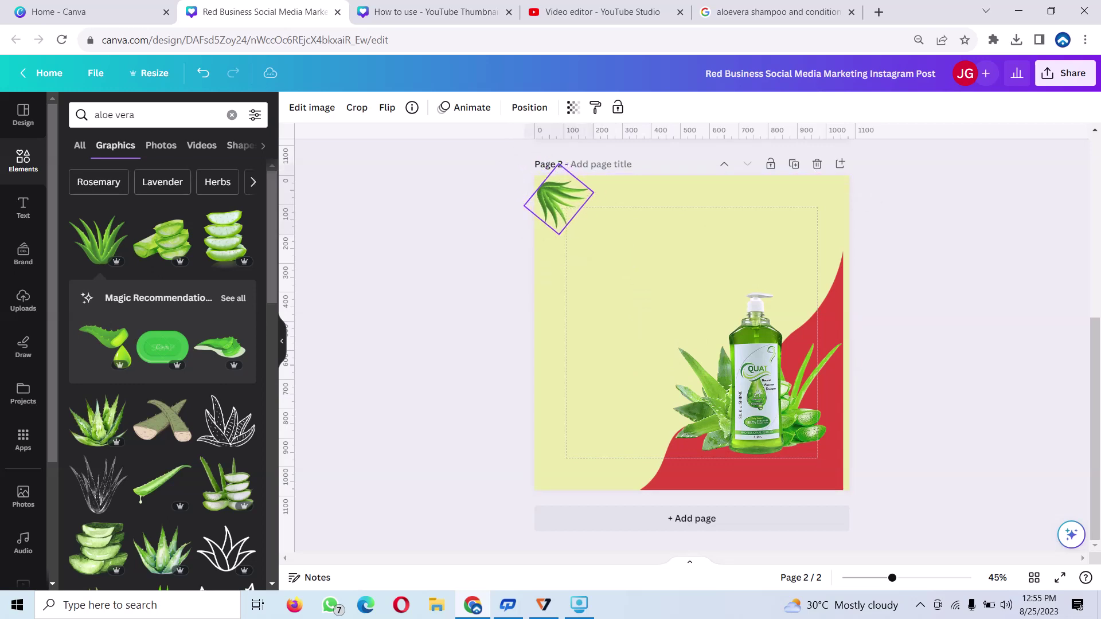
key(Escape)
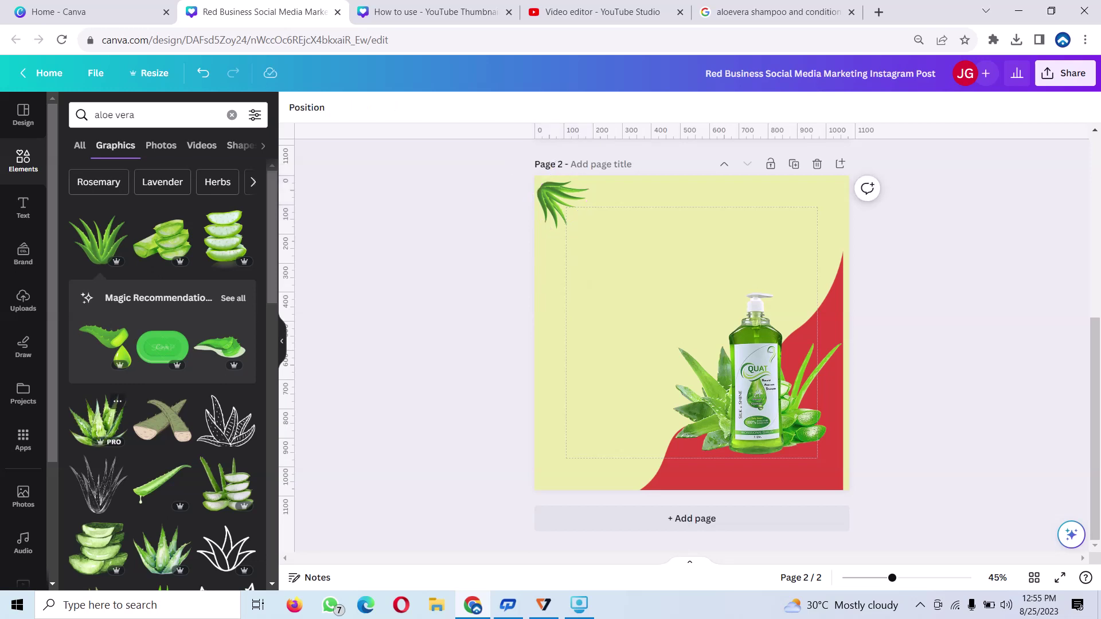
Add a small watercolor aloe plant at the base of the shampoo bottle
click(98, 420)
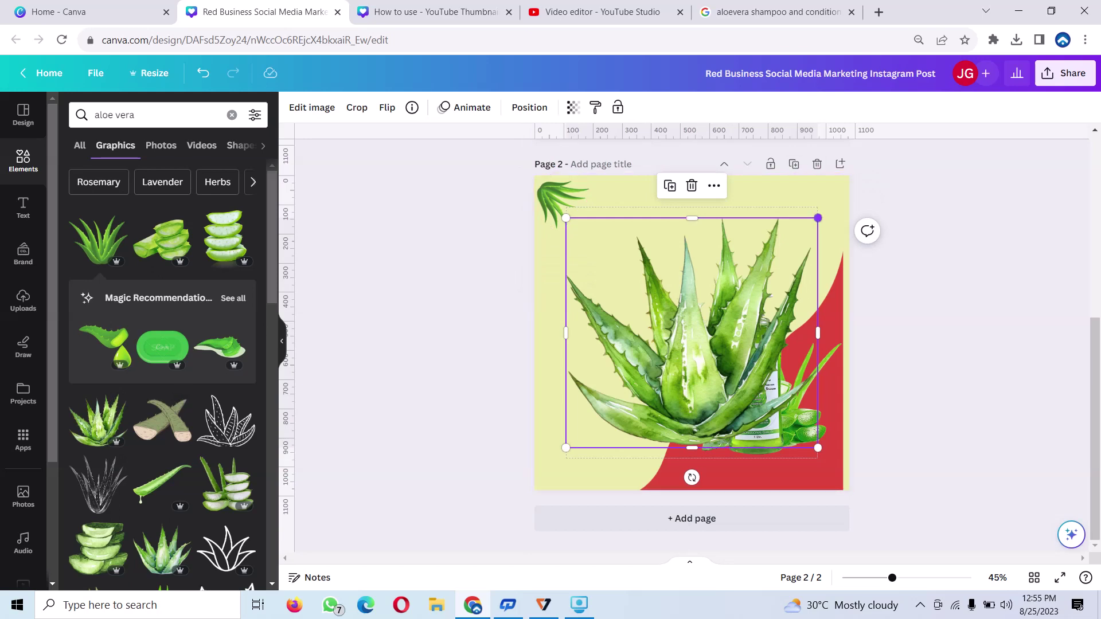
mouse_move(818, 218)
mouse_down()
mouse_move(628, 391)
mouse_move(767, 418)
mouse_move(773, 436)
mouse_up()
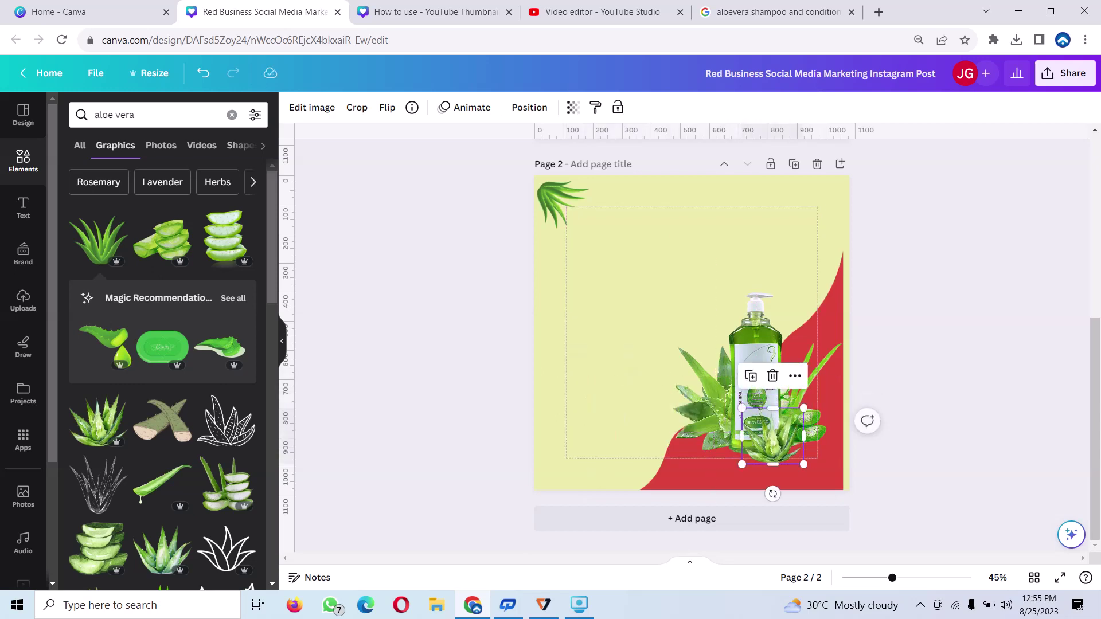
click(814, 473)
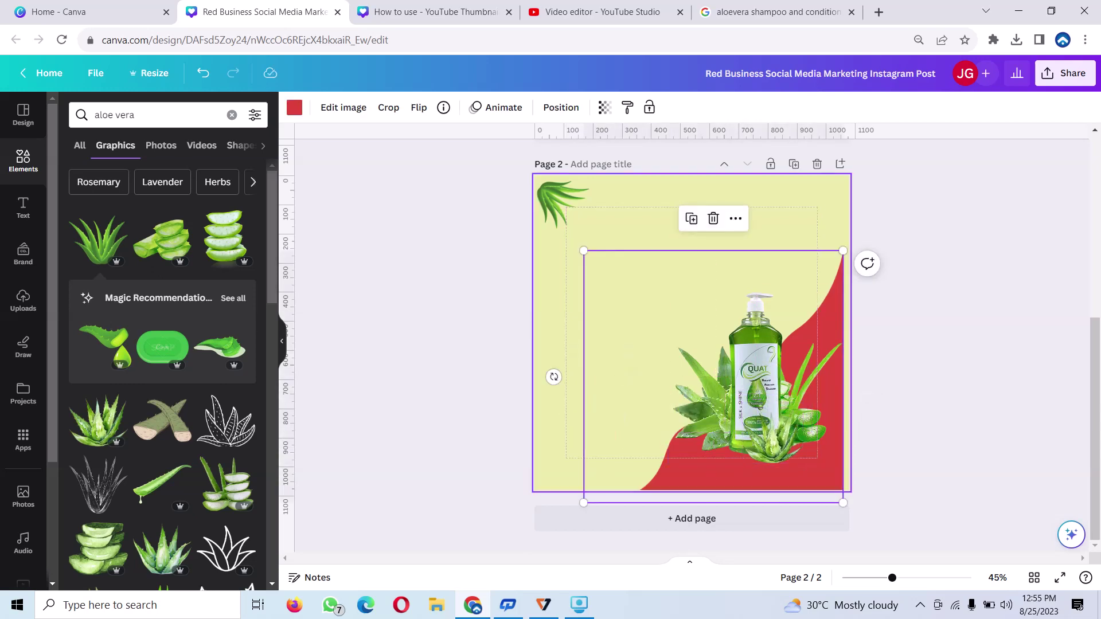
key(Escape)
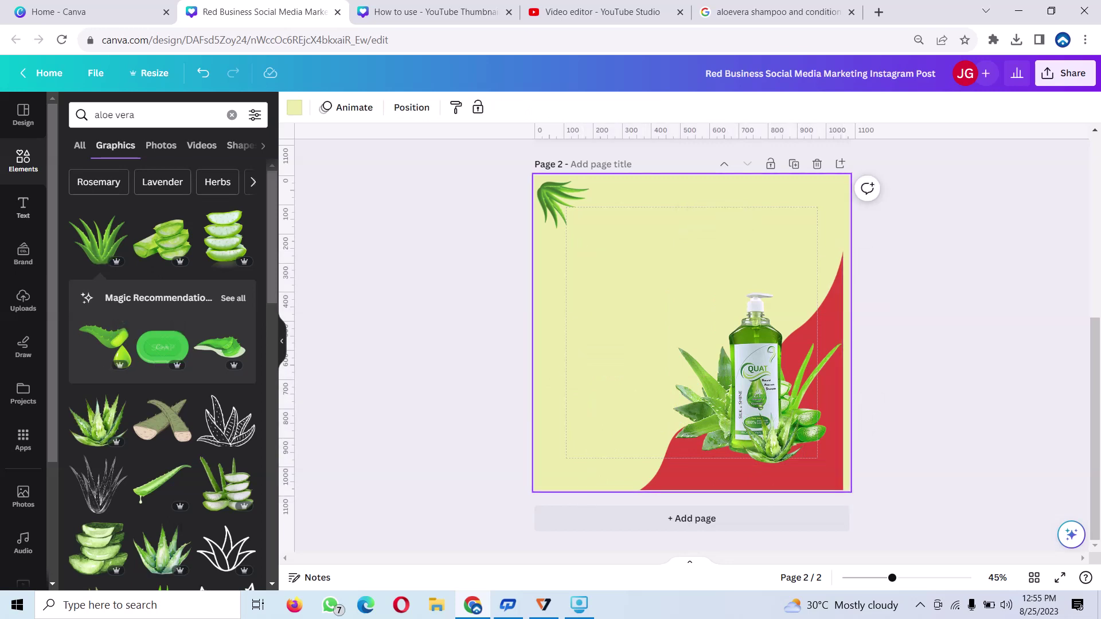
click(23, 206)
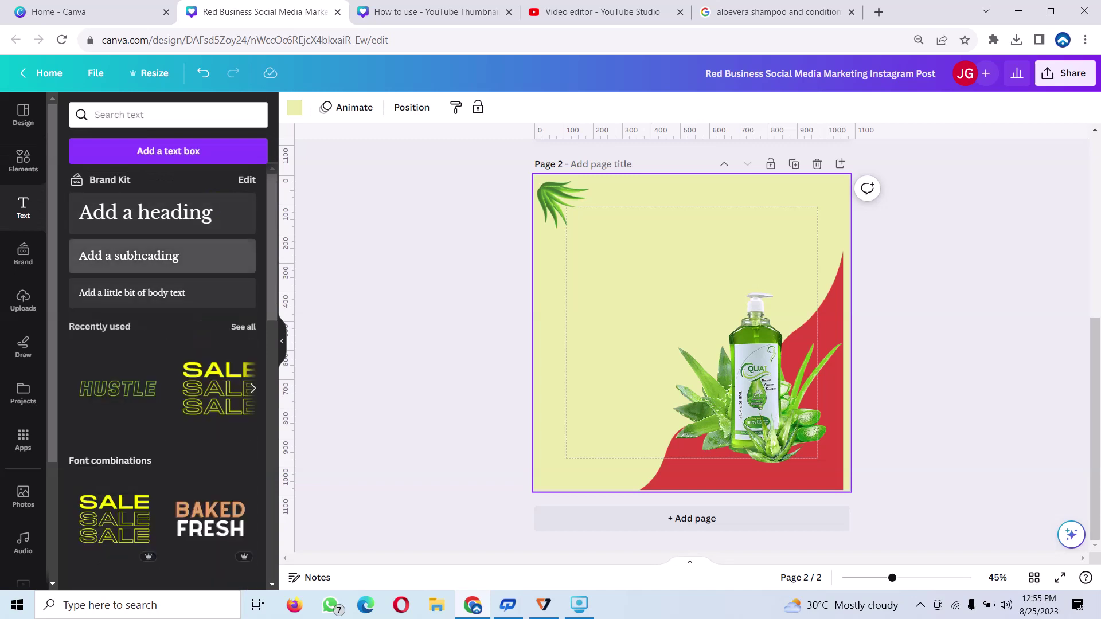
Add a 'Natural Cosmetics' subheading and size it above the bottle
click(129, 255)
key(BackSpace)
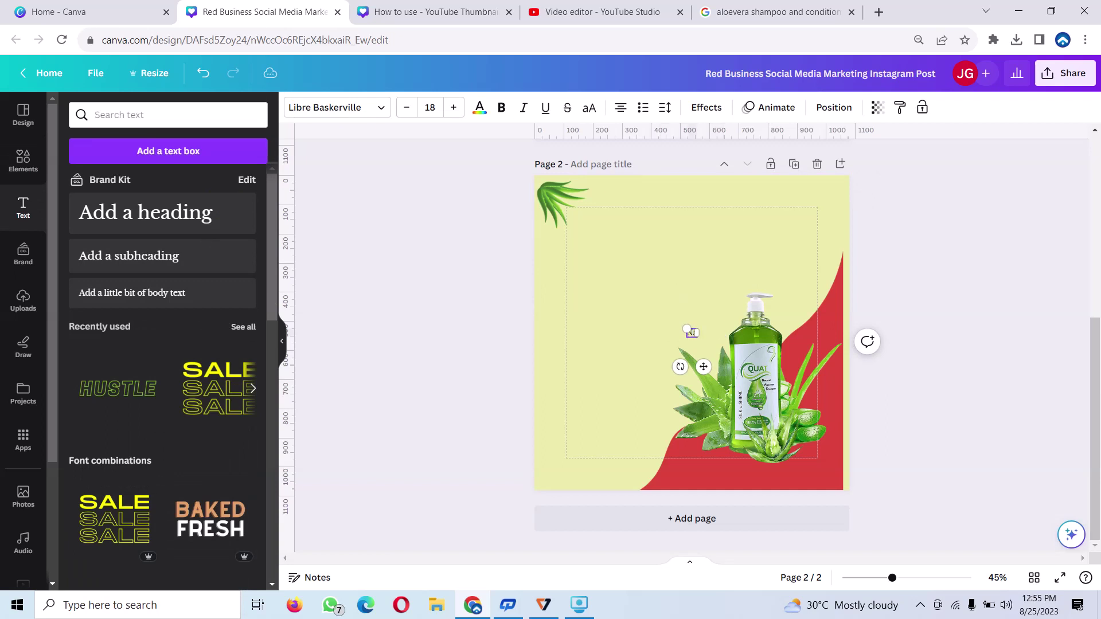
text(tura)
text(l)
text( Cosme)
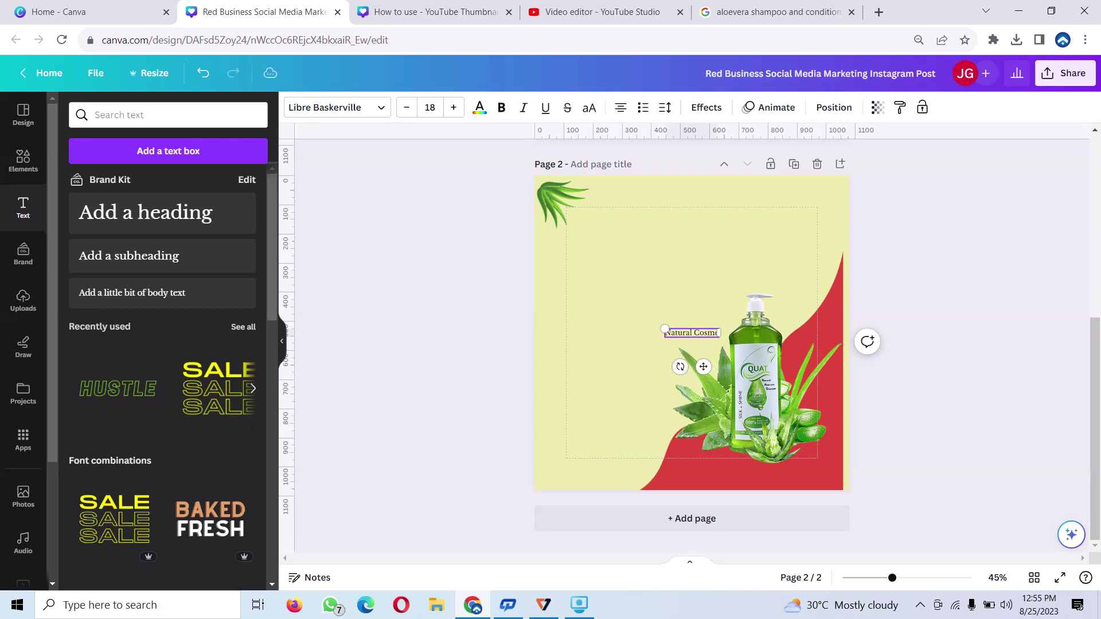
text(tic)
text(s)
drag(658, 328, 577, 318)
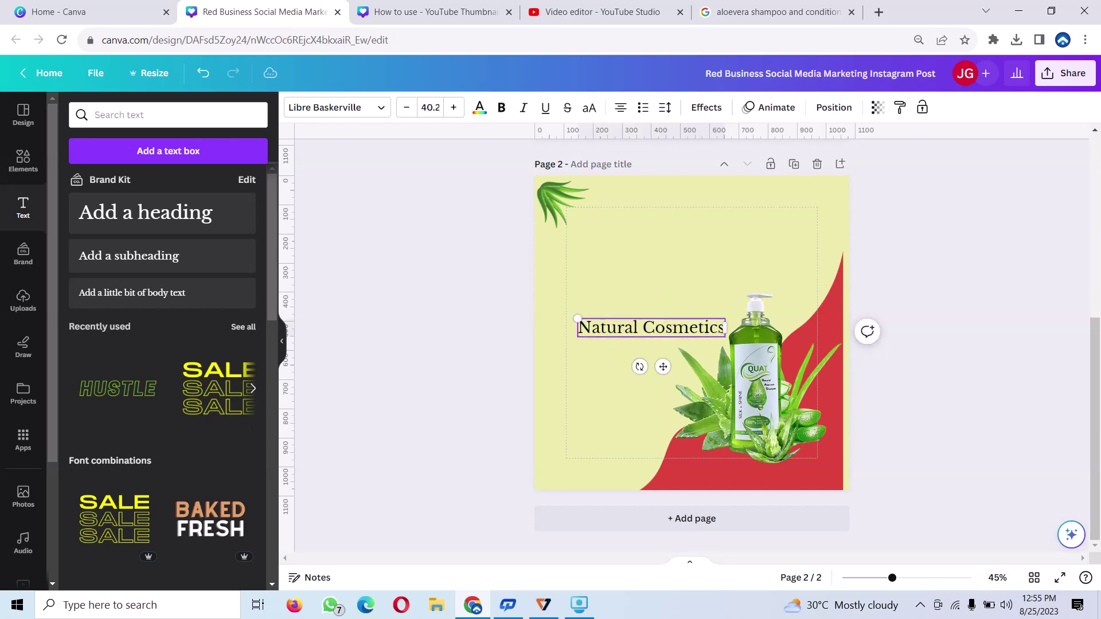
drag(663, 366, 661, 327)
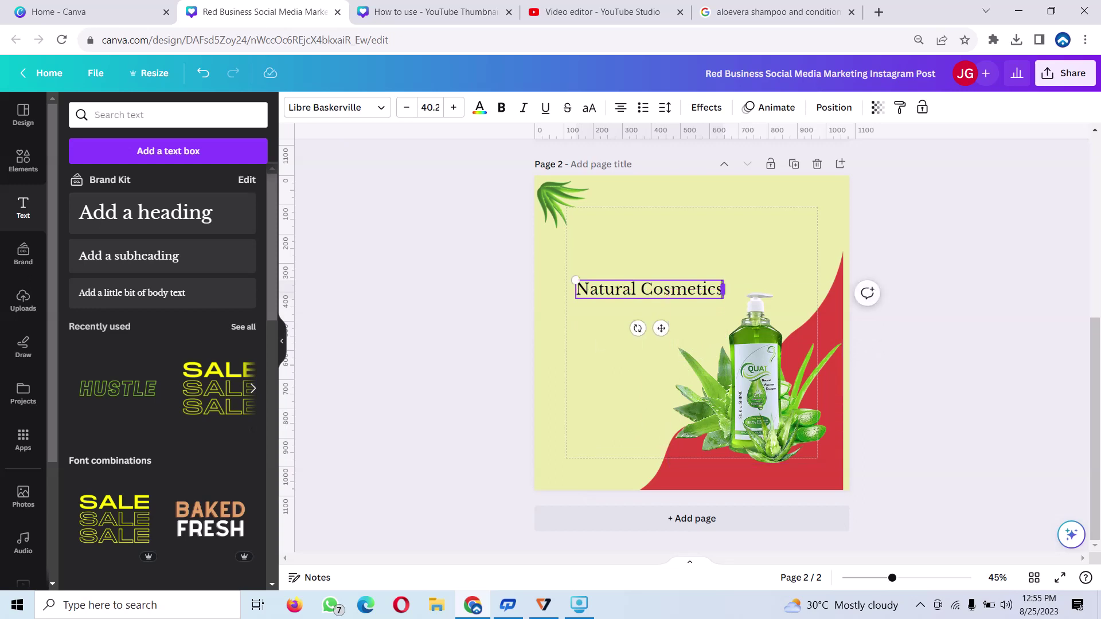
drag(723, 289, 756, 289)
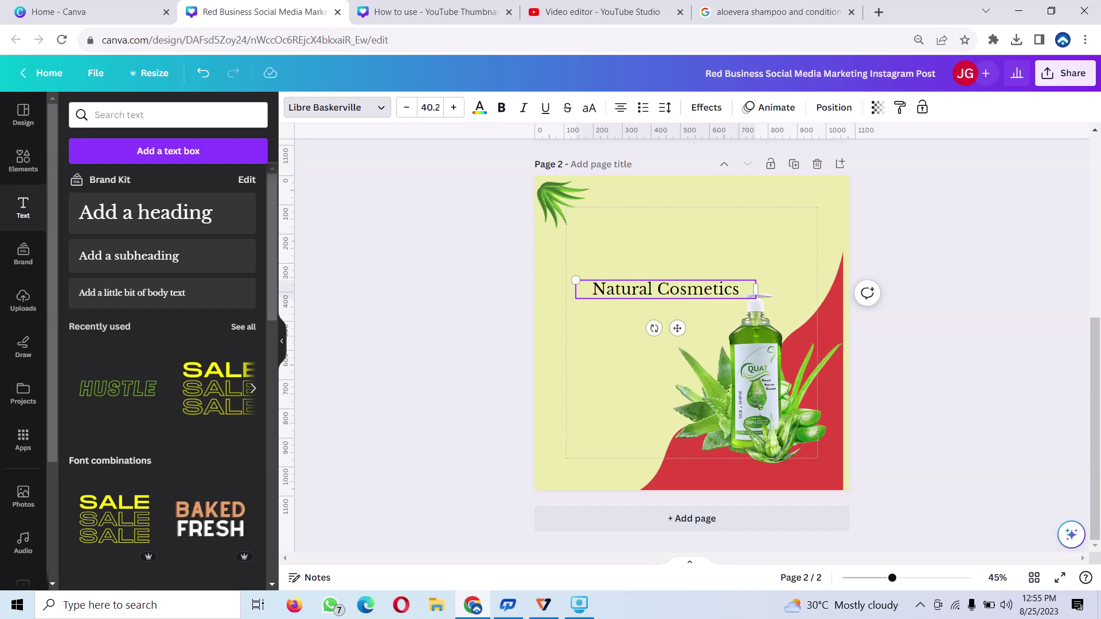
Set Natural Cosmetics in Glacial Indifference and fine-tune its size and position upper-left
click(336, 107)
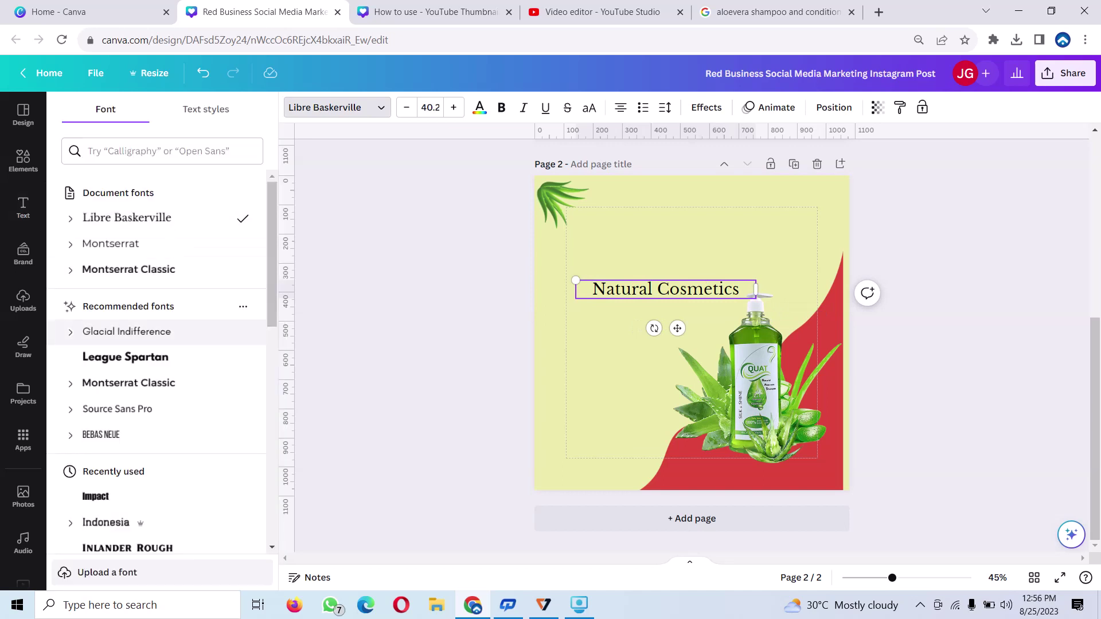
click(126, 331)
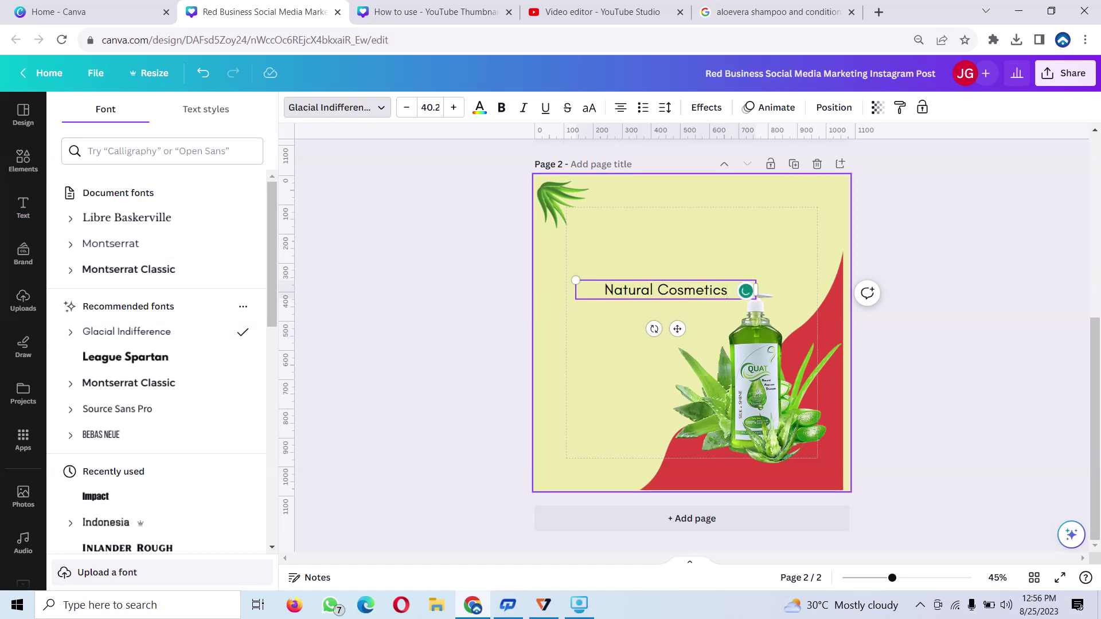
drag(576, 280, 593, 282)
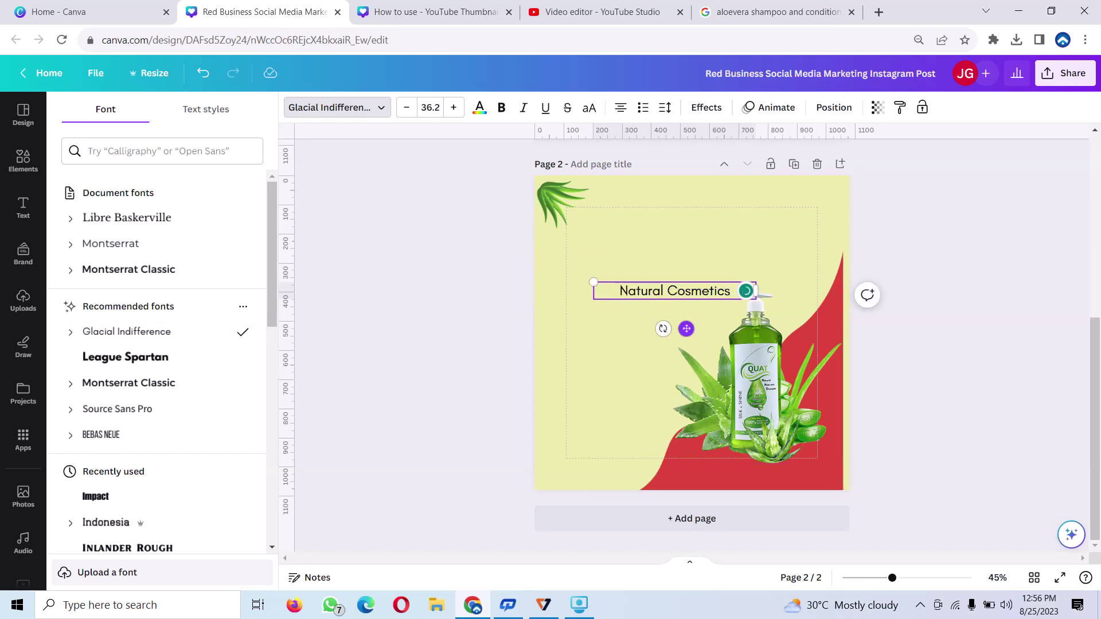
mouse_move(686, 328)
mouse_down()
mouse_move(635, 300)
mouse_move(643, 297)
mouse_up()
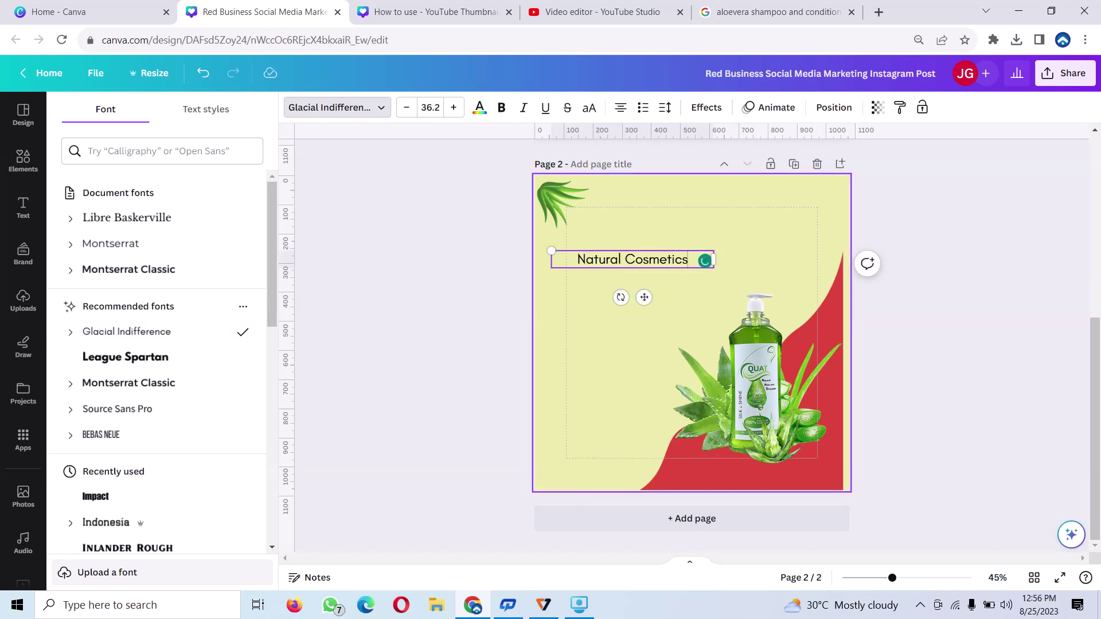
key(Escape)
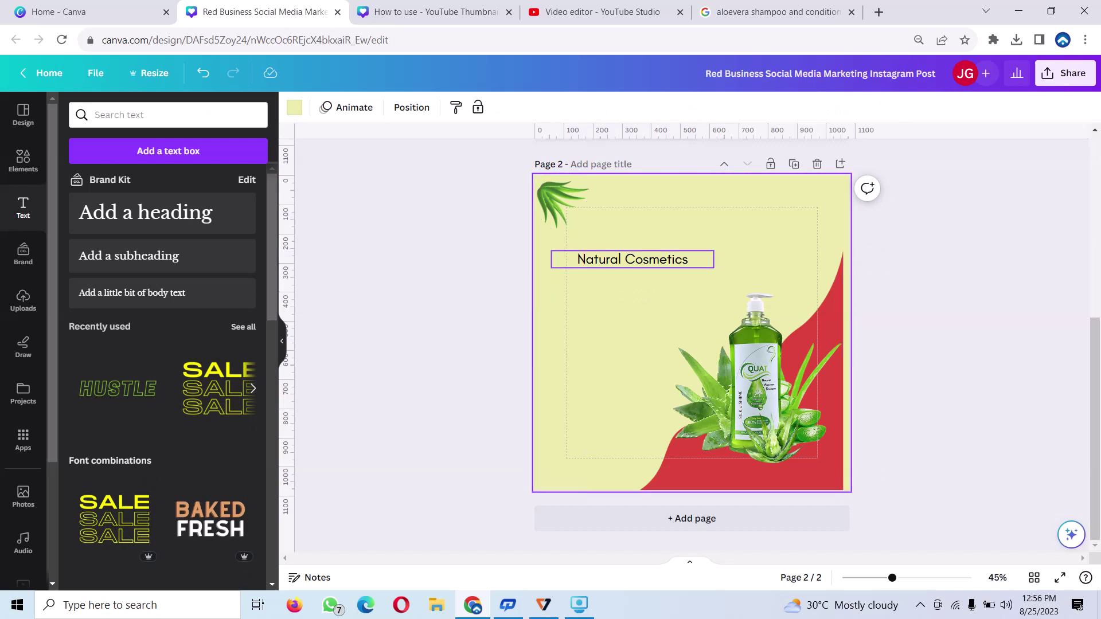
drag(632, 260, 626, 259)
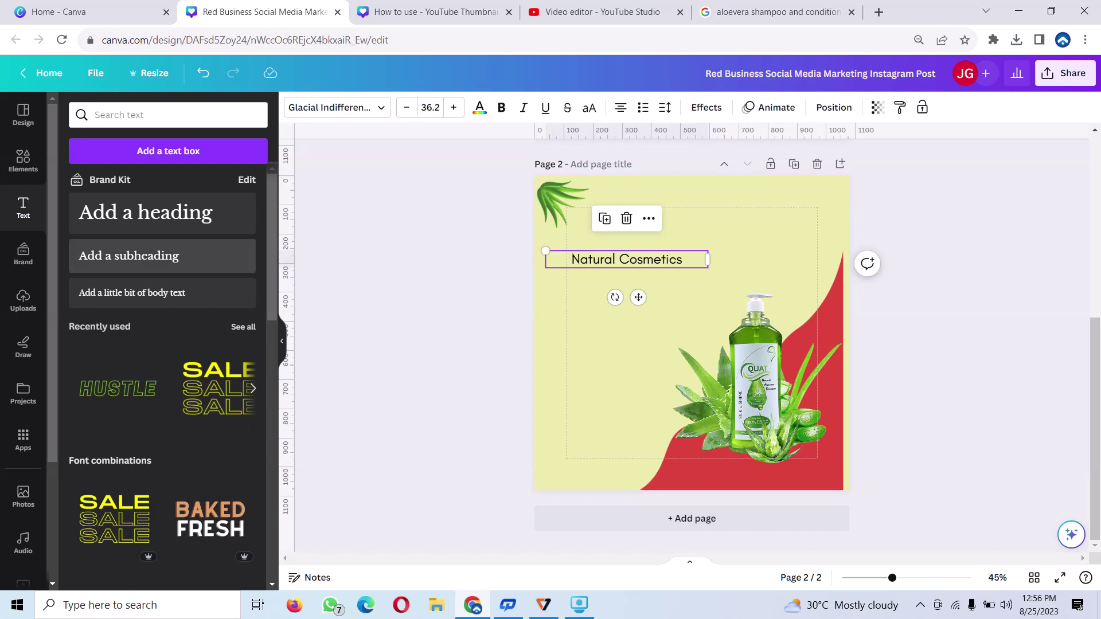
Add an 'Ammonia Free' heading text box
click(146, 213)
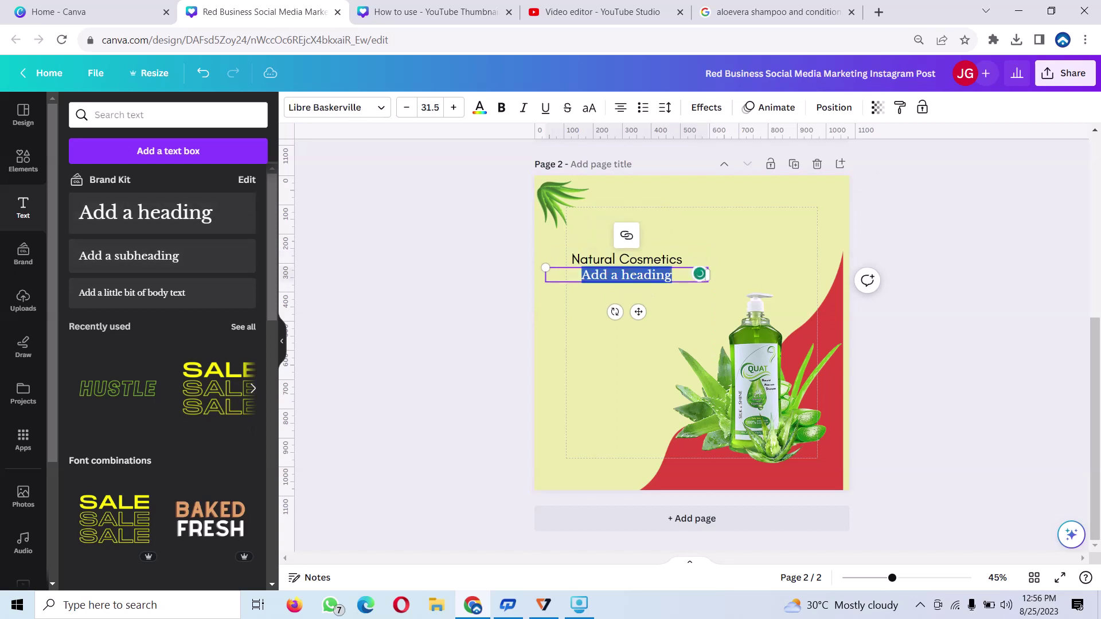
key(BackSpace)
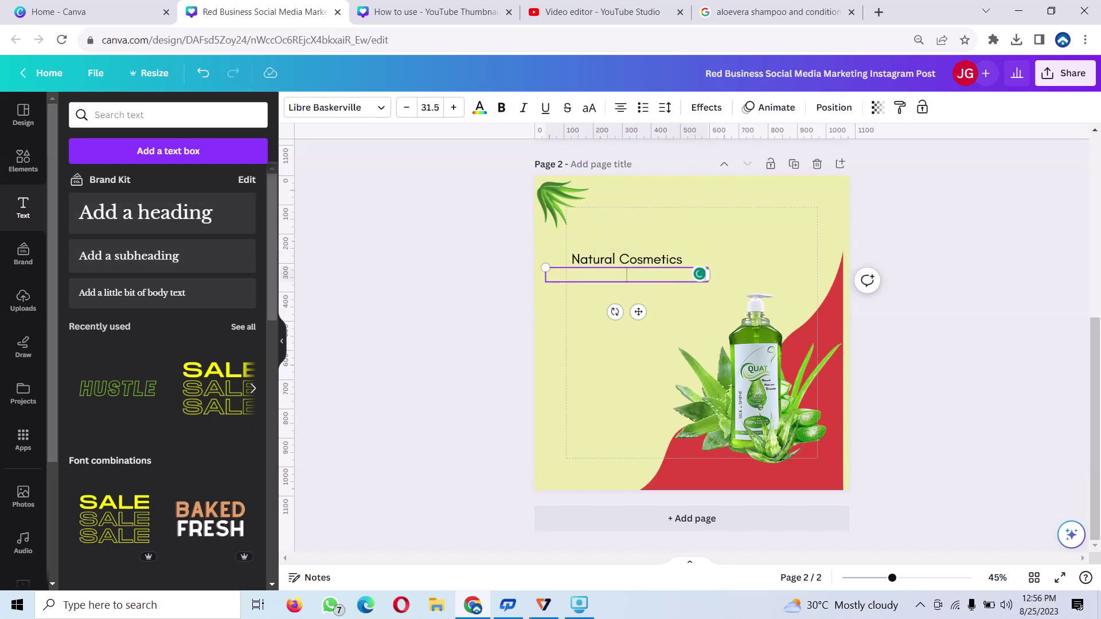
text(Amm)
text(on)
text(ia )
text(Fr)
text(ee)
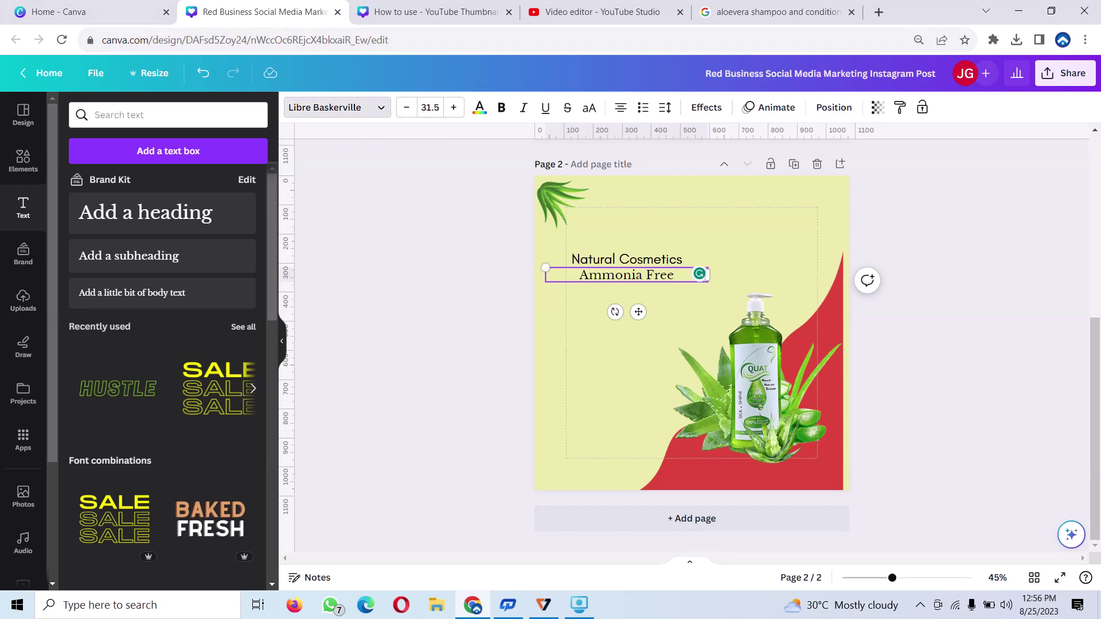
Set Ammonia Free in League Spartan, enlarge it, and place it under Natural Cosmetics
click(333, 107)
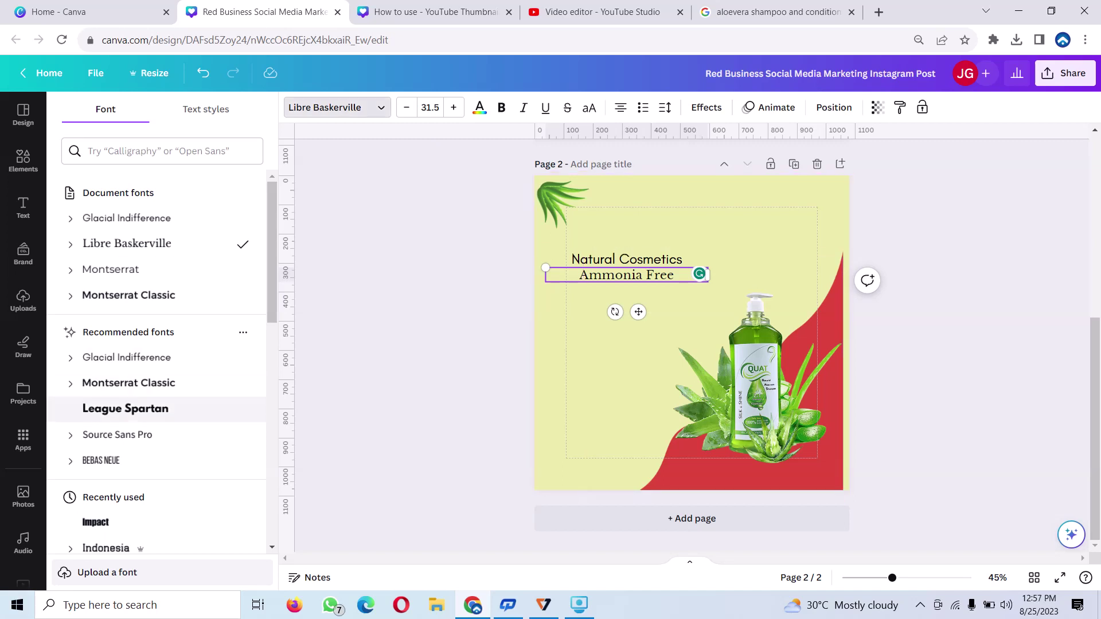
click(125, 408)
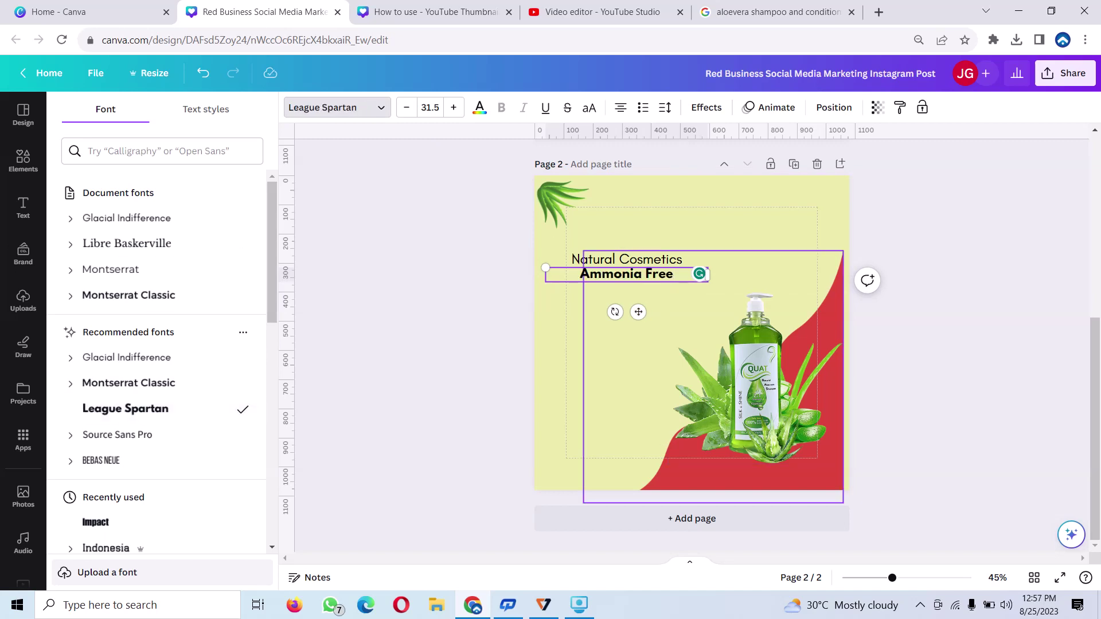
drag(638, 312, 638, 326)
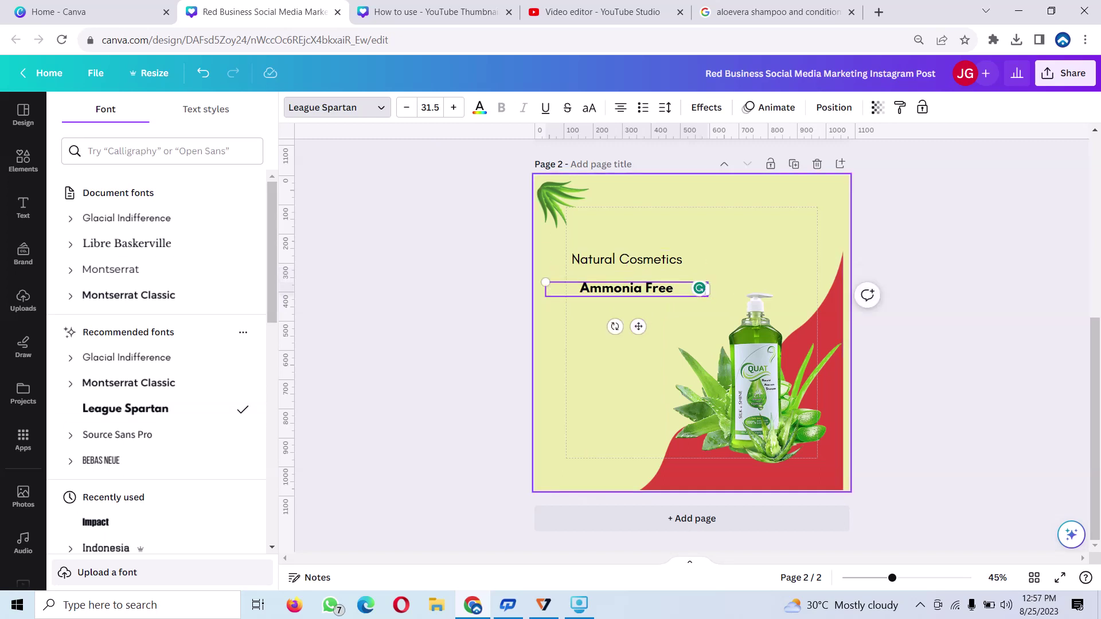
drag(545, 282, 485, 276)
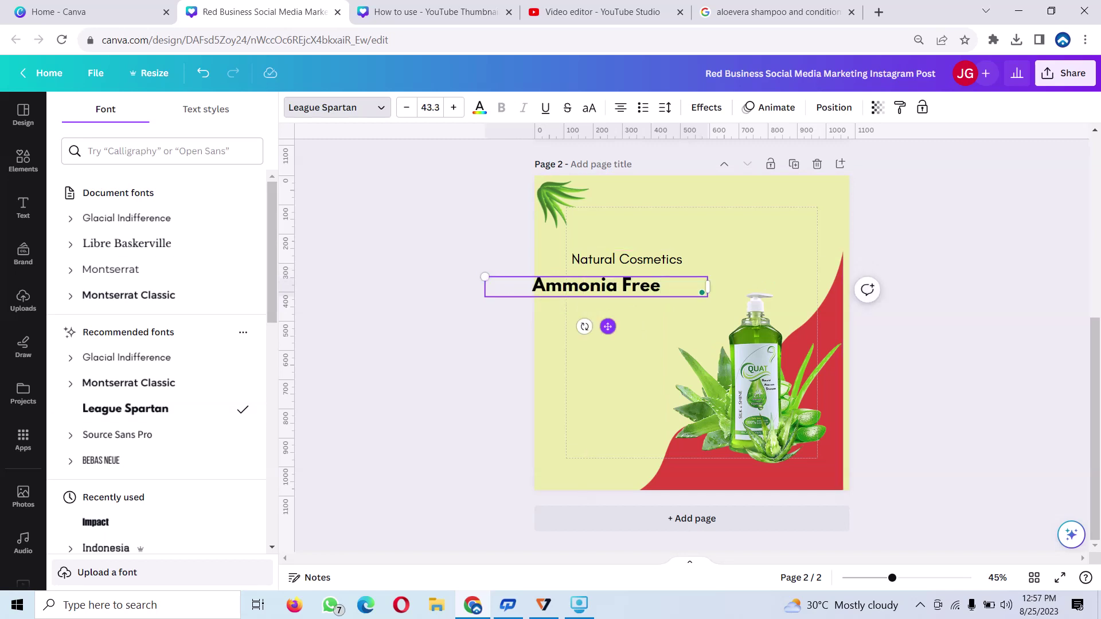
mouse_move(608, 326)
mouse_down()
mouse_move(638, 319)
mouse_move(639, 301)
mouse_up()
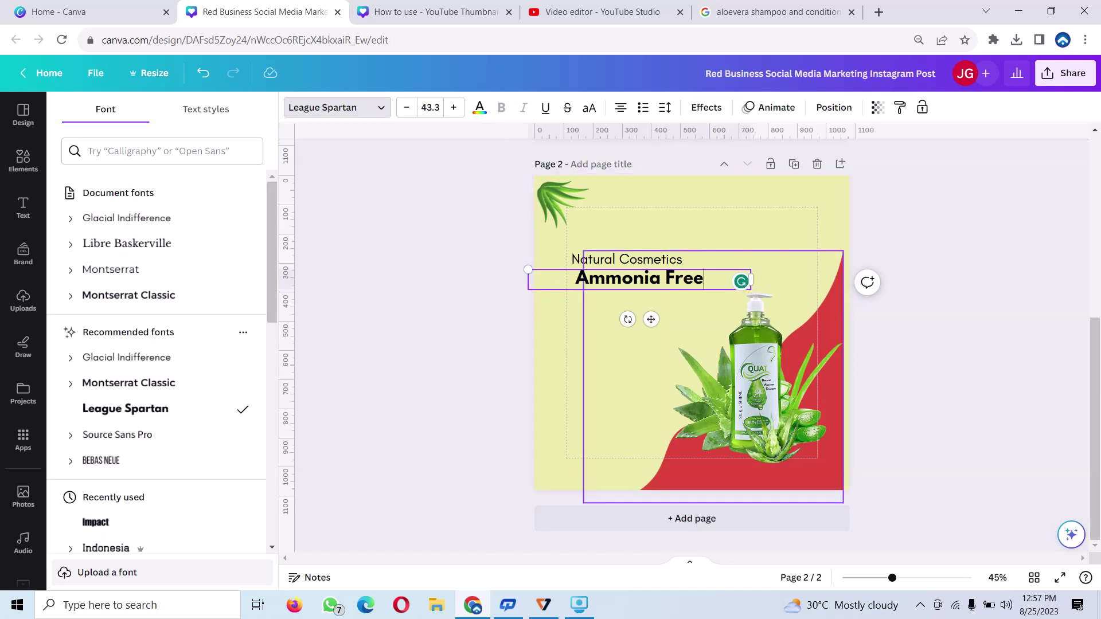
Colour the Ammonia Free text green from the photo colours
key(shift+Left)
key(shift+Left)
key(shift+Left)
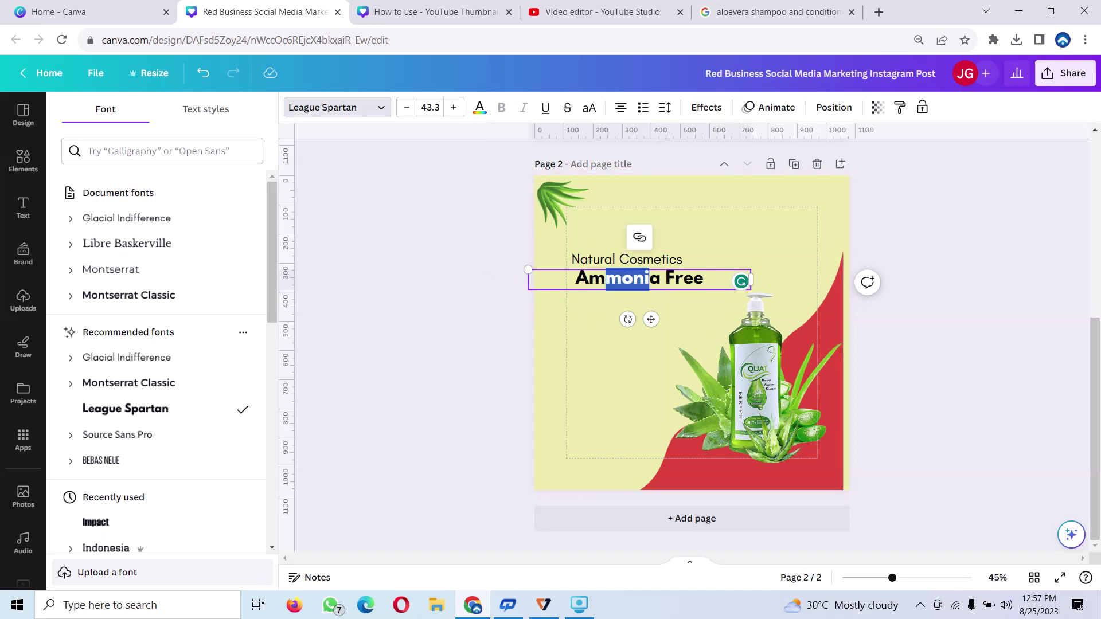
key(End)
key(shift+Left)
key(shift+Left)
key(shift+Left)
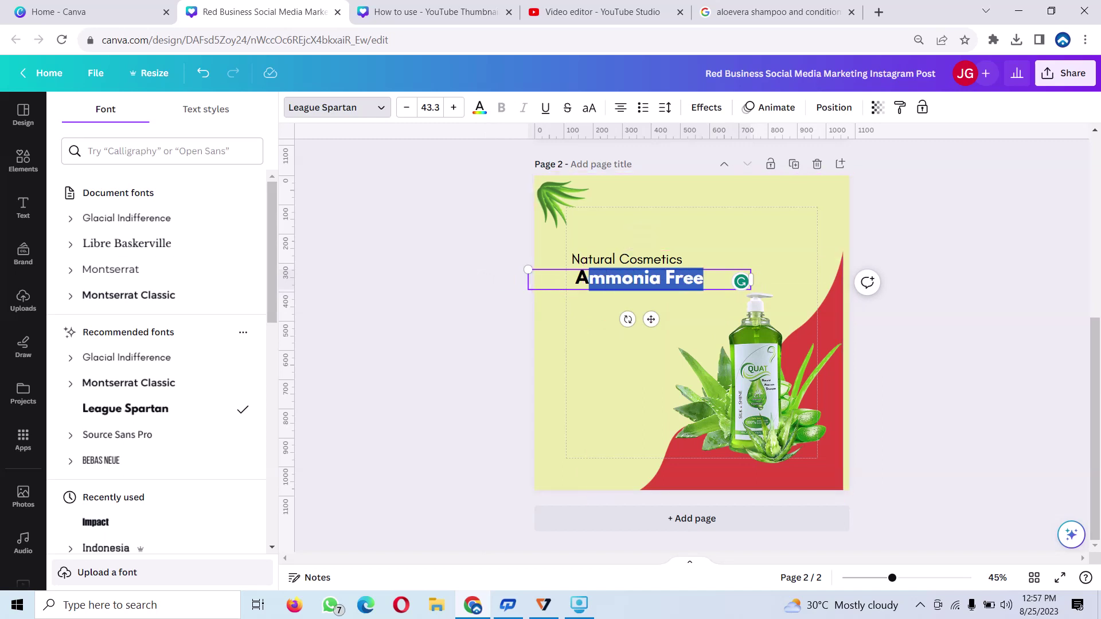
key(shift+Left)
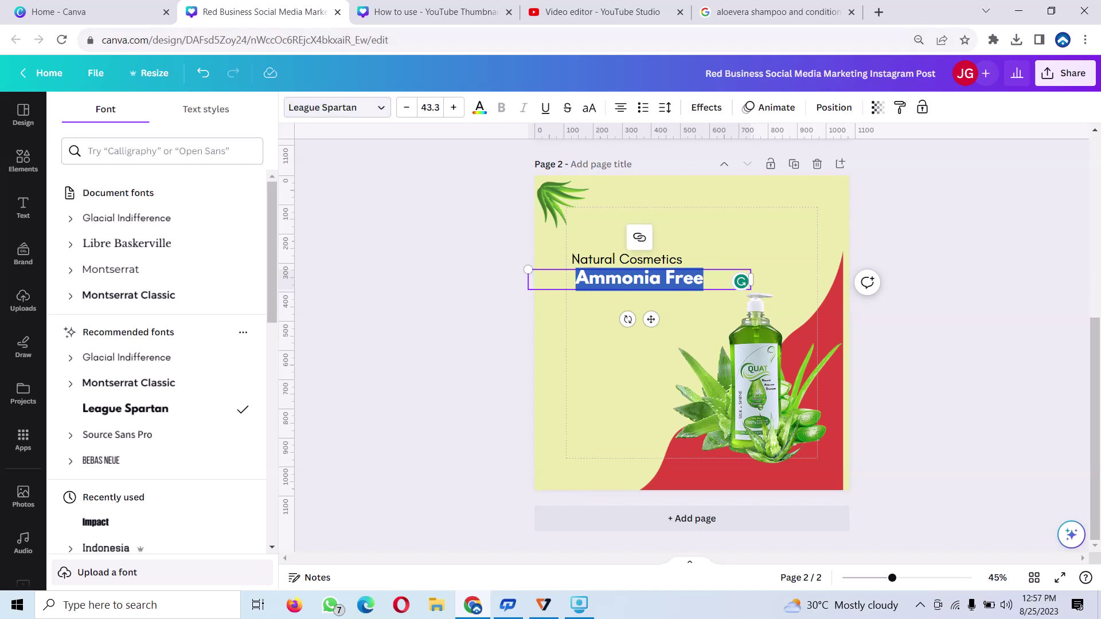
click(336, 107)
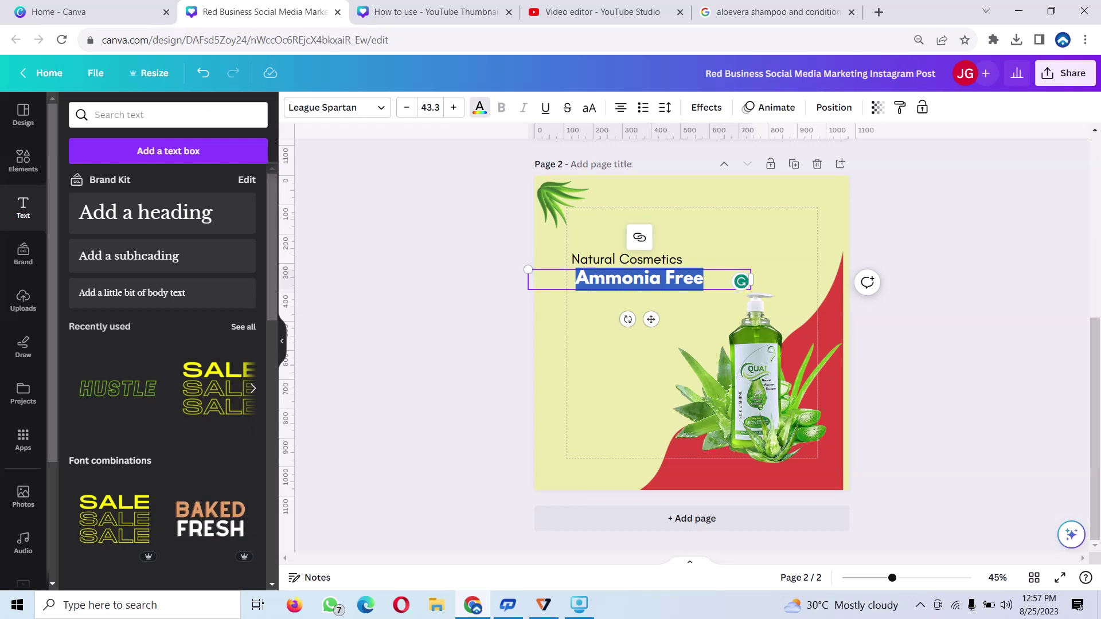
click(479, 107)
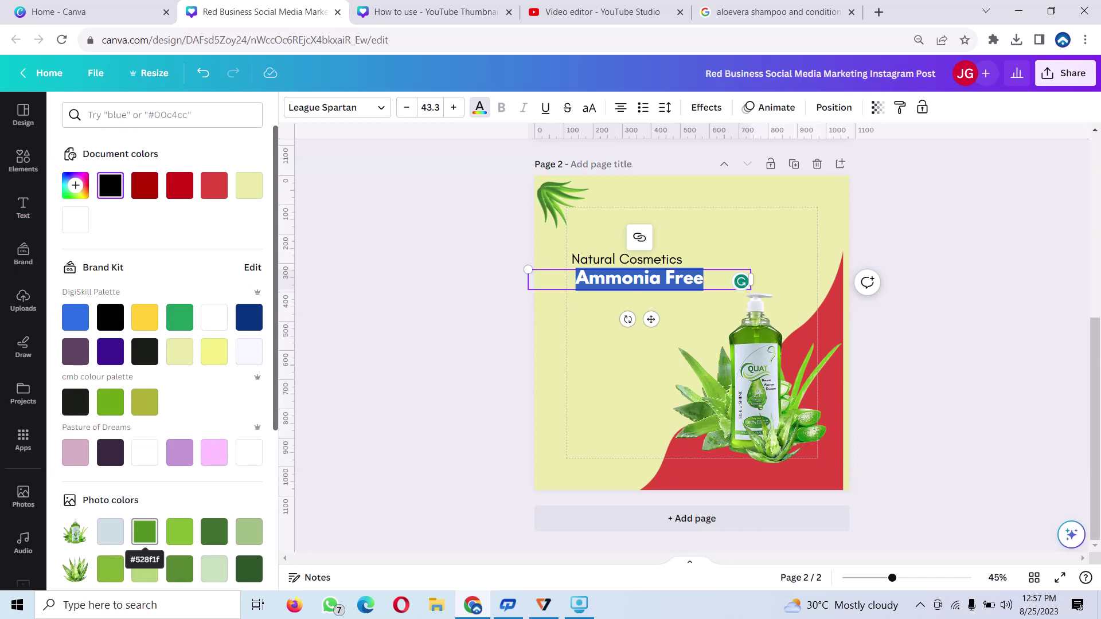
click(144, 531)
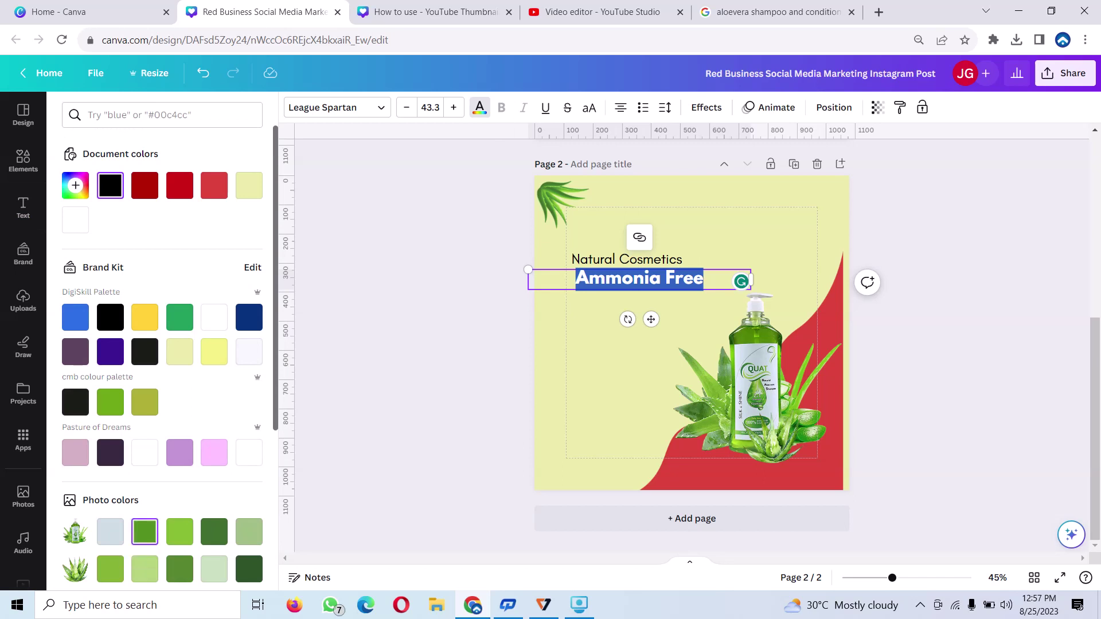
Enlarge Ammonia Free slightly and align it under Natural Cosmetics
click(826, 401)
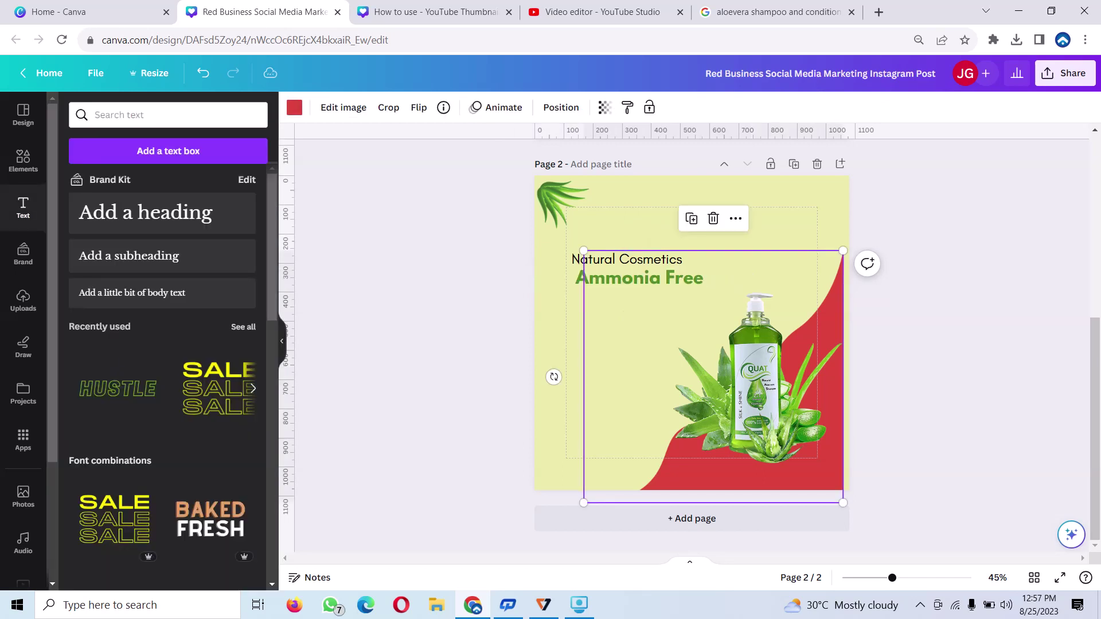
click(637, 279)
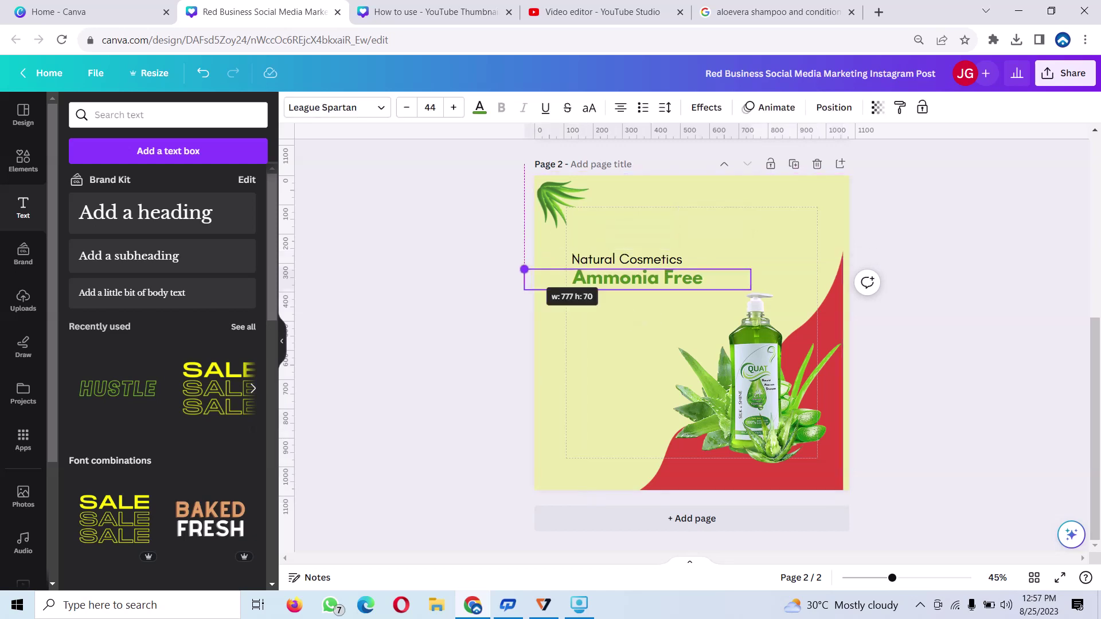
drag(528, 269, 505, 267)
drag(630, 278, 644, 278)
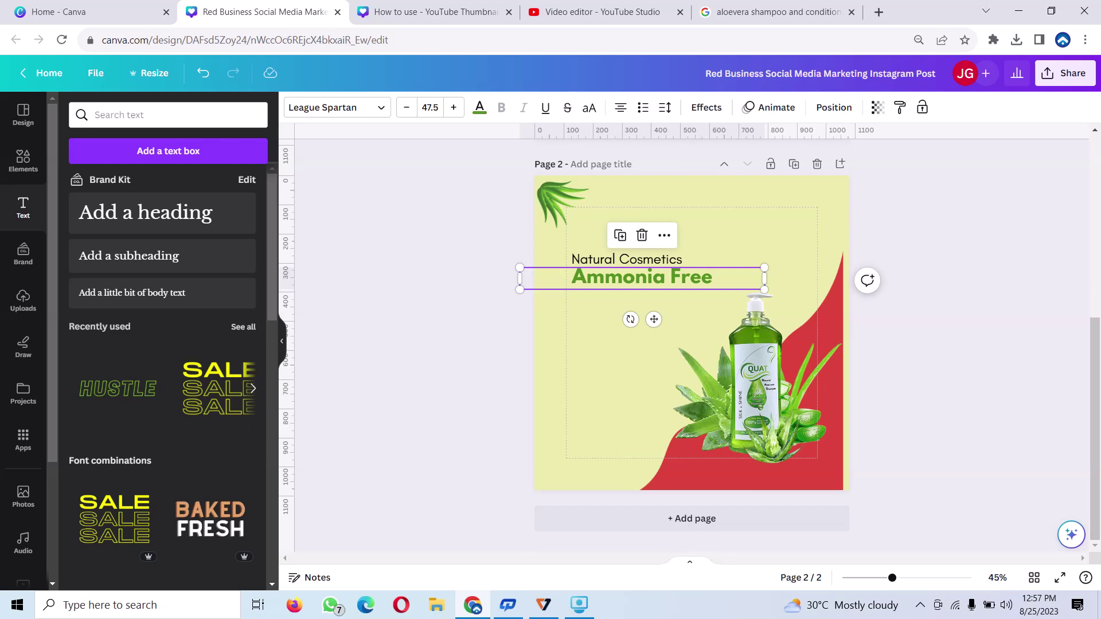
key(Escape)
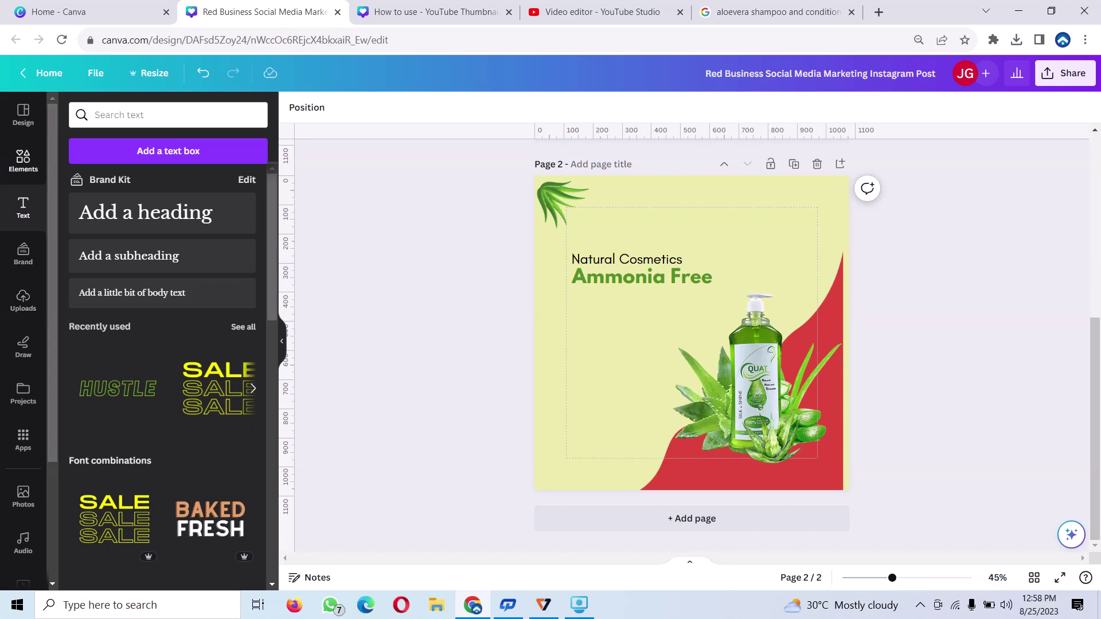
Add a square shape and flatten it into a short bar below the headings
click(23, 161)
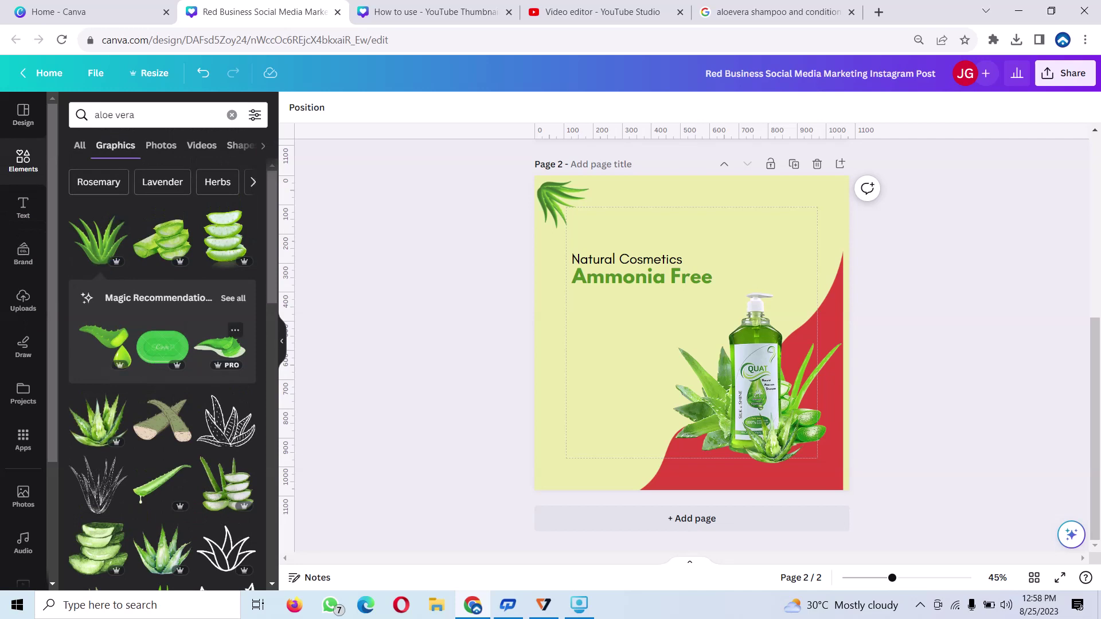
click(231, 115)
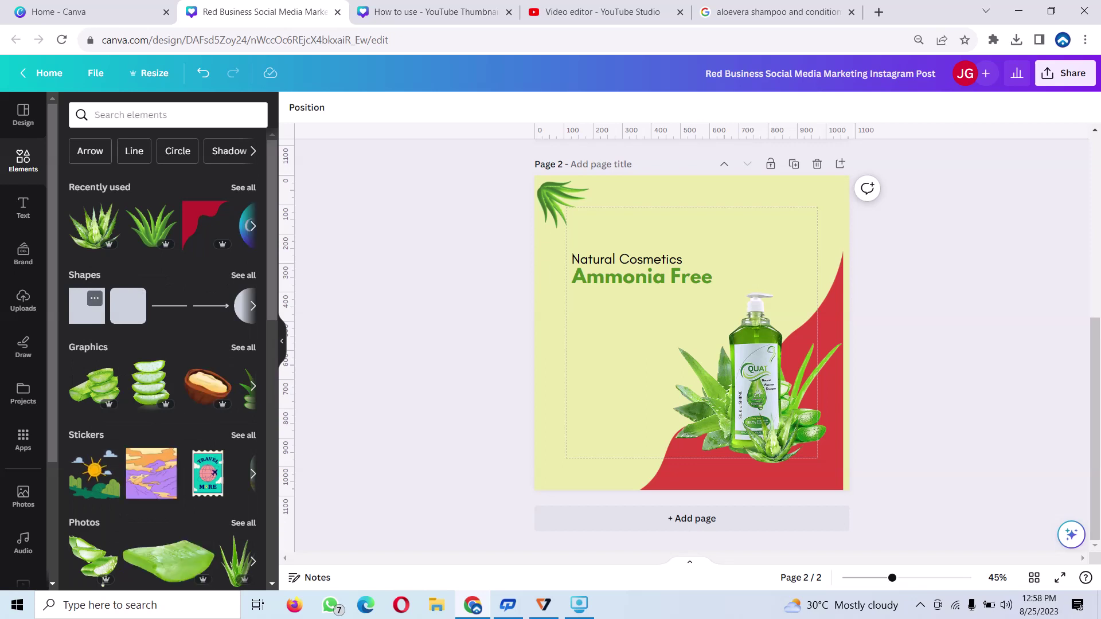
click(86, 305)
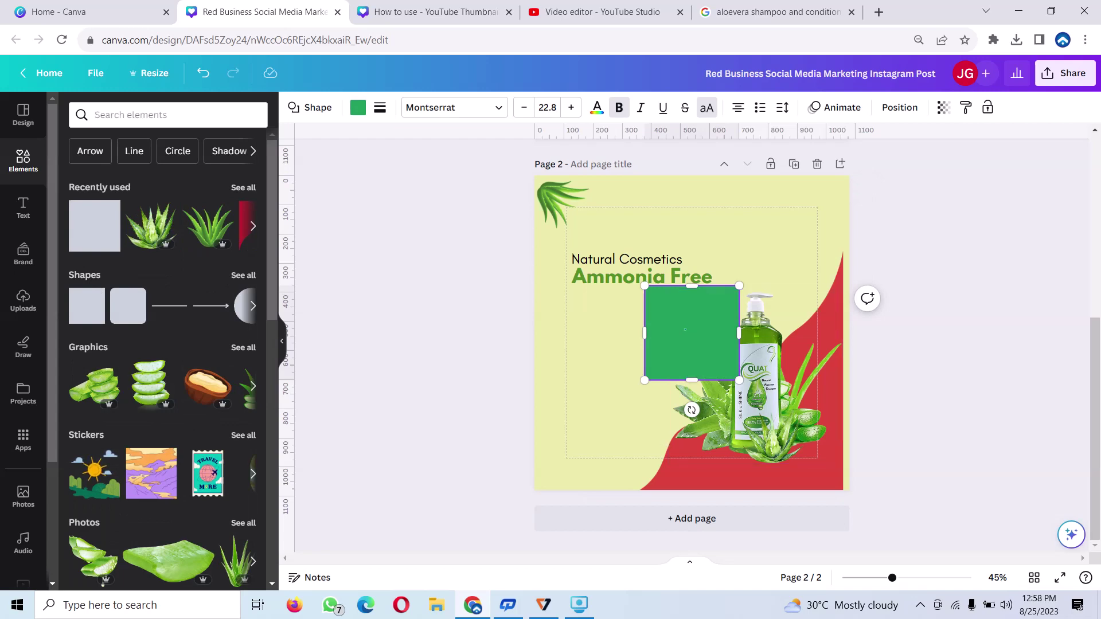
drag(692, 333, 631, 345)
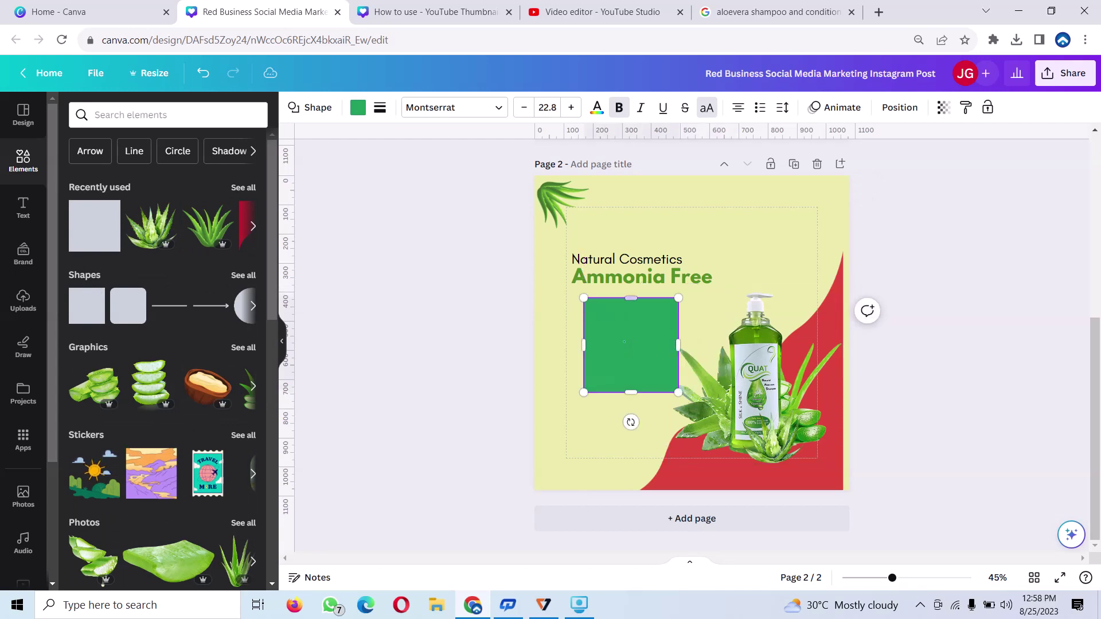
drag(630, 298, 631, 373)
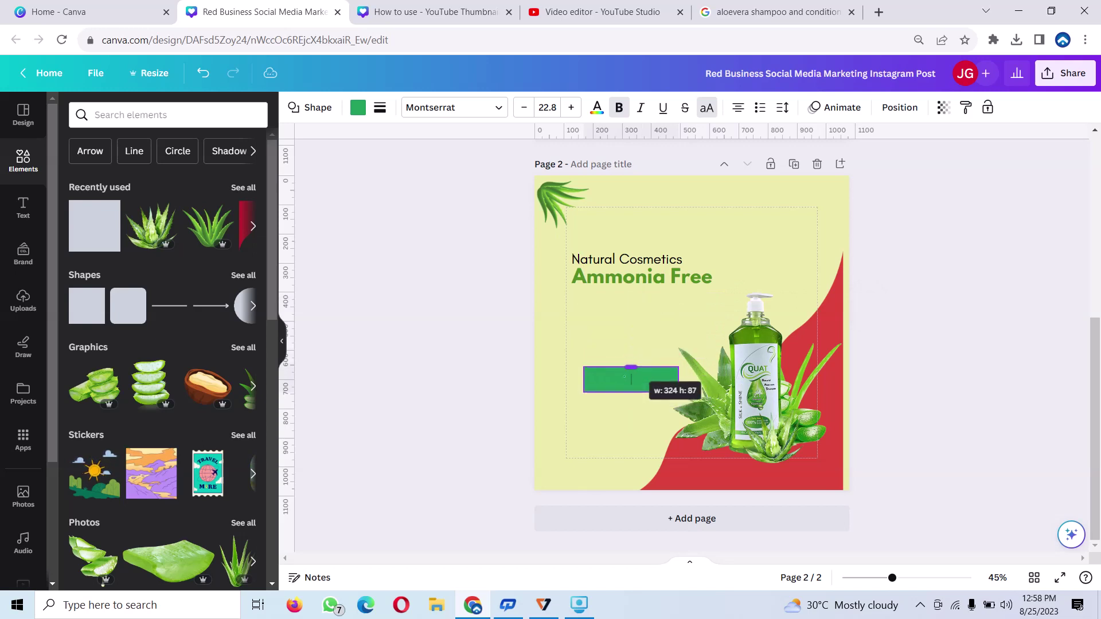
drag(631, 370, 631, 371)
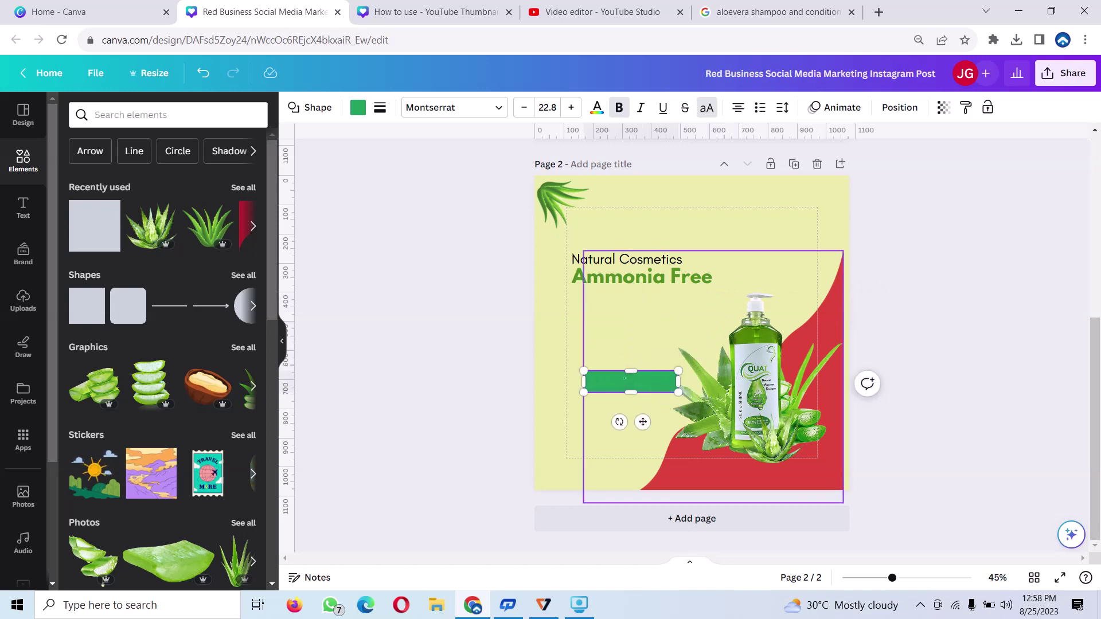
mouse_move(642, 422)
mouse_down()
mouse_move(633, 373)
mouse_move(625, 383)
mouse_up()
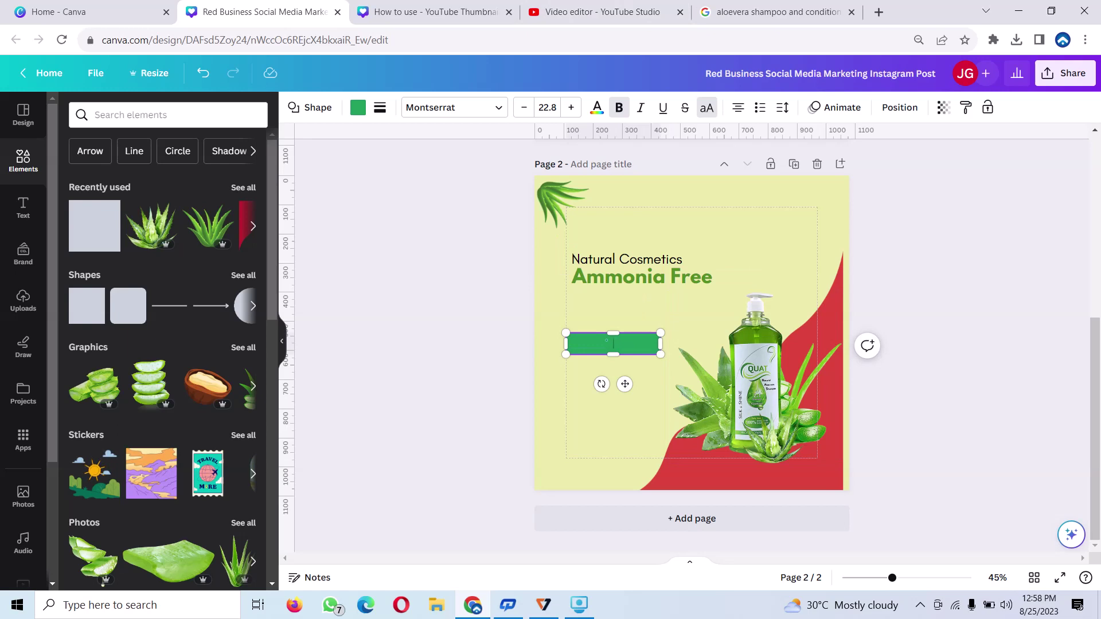
Fill the bar with red
click(357, 107)
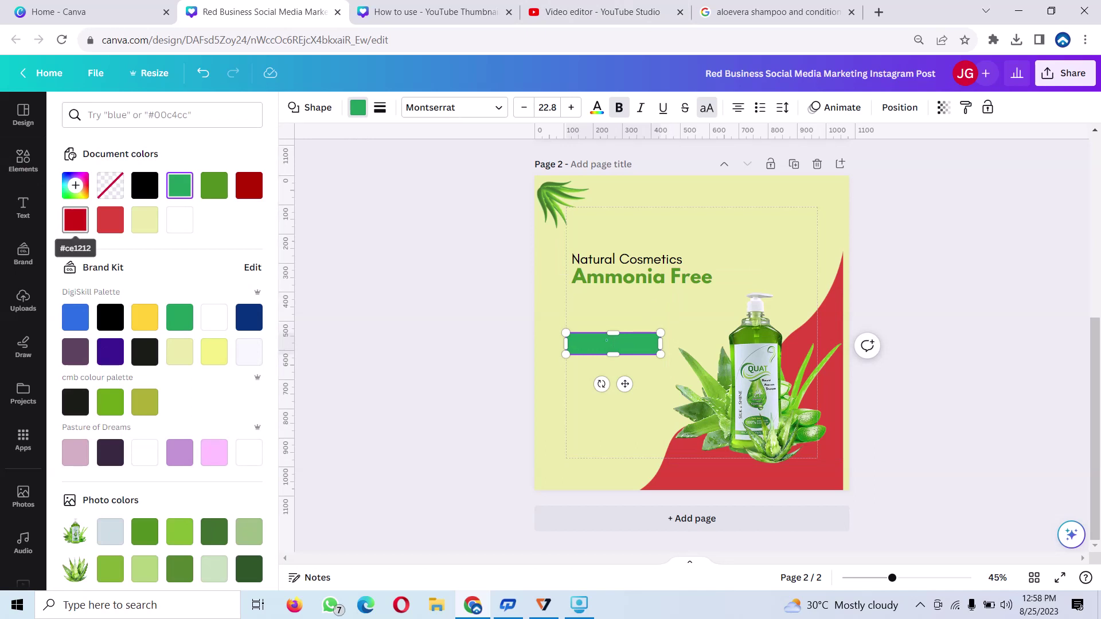
click(110, 219)
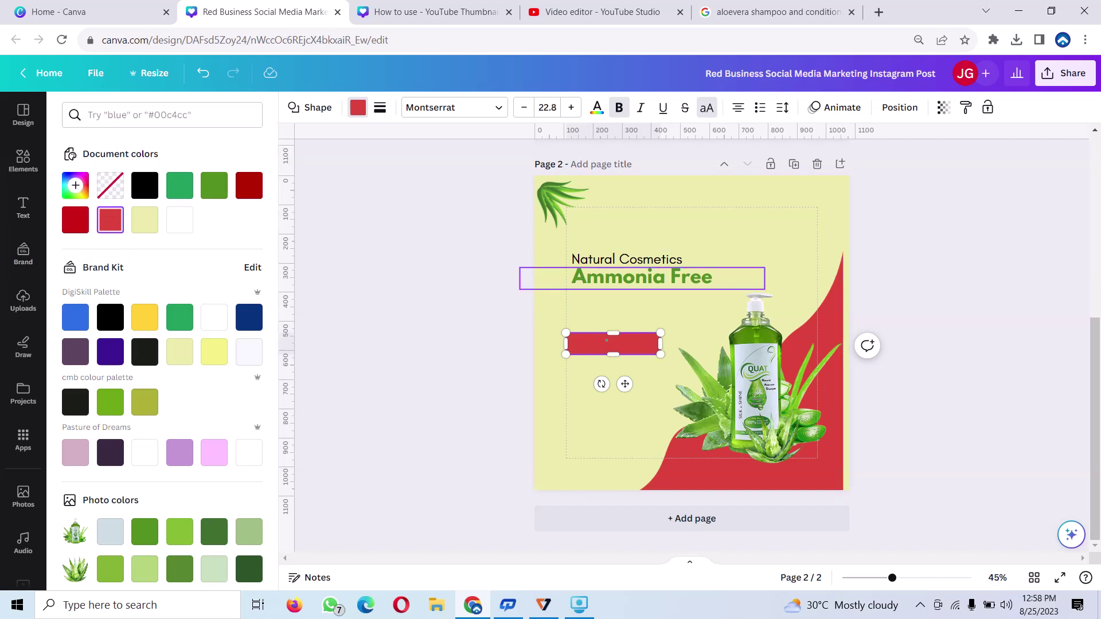
click(625, 260)
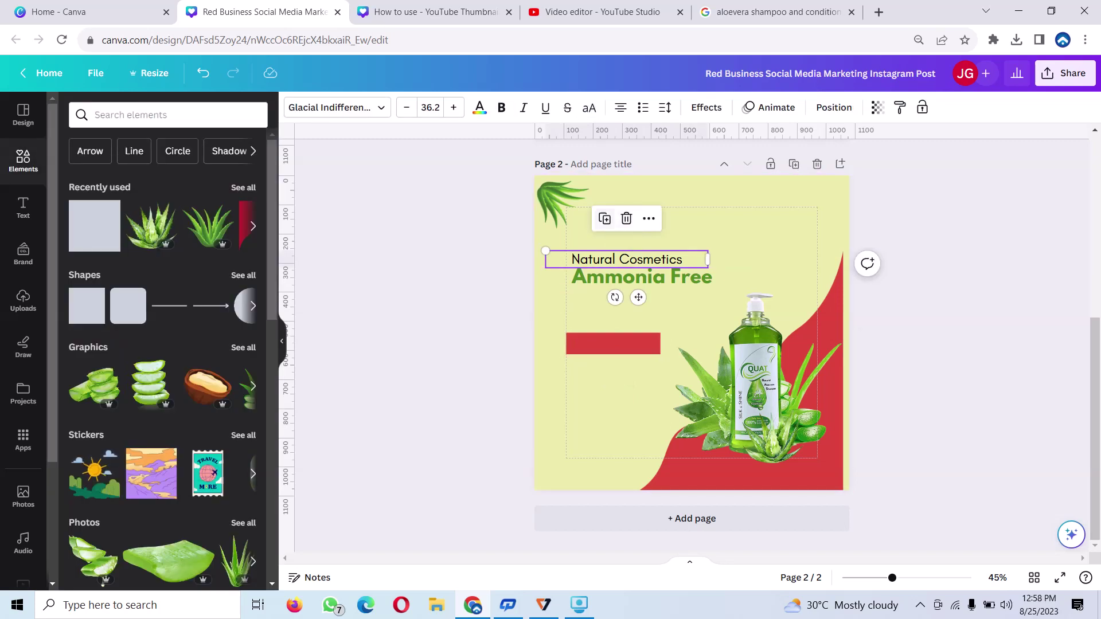
Copy the Natural Cosmetics heading and colour the copy pale yellow
drag(638, 297, 595, 328)
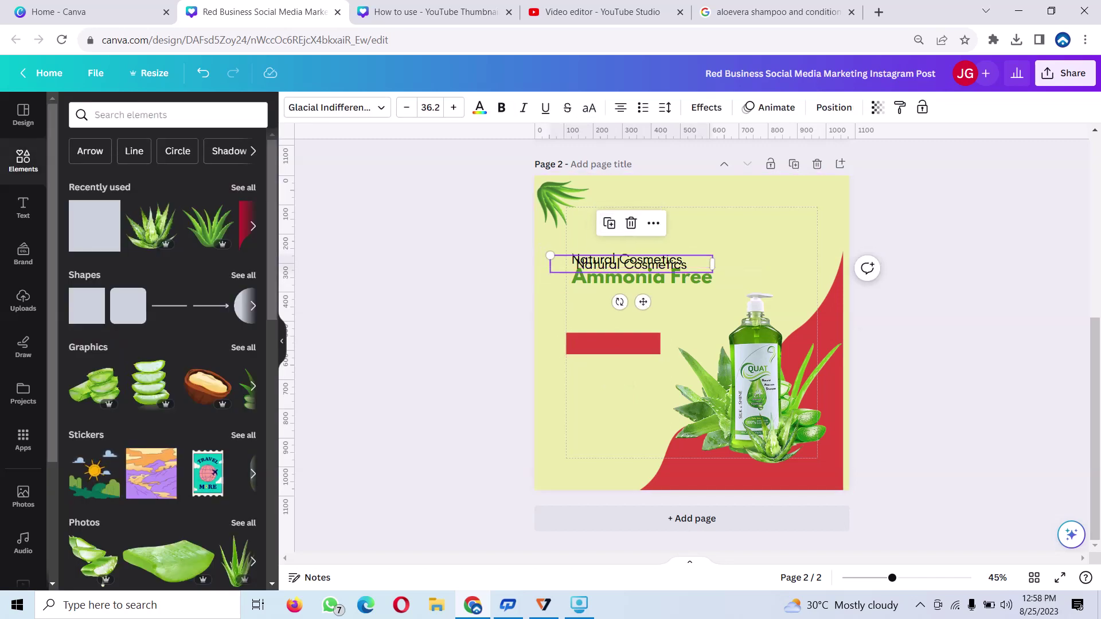
double_click(585, 290)
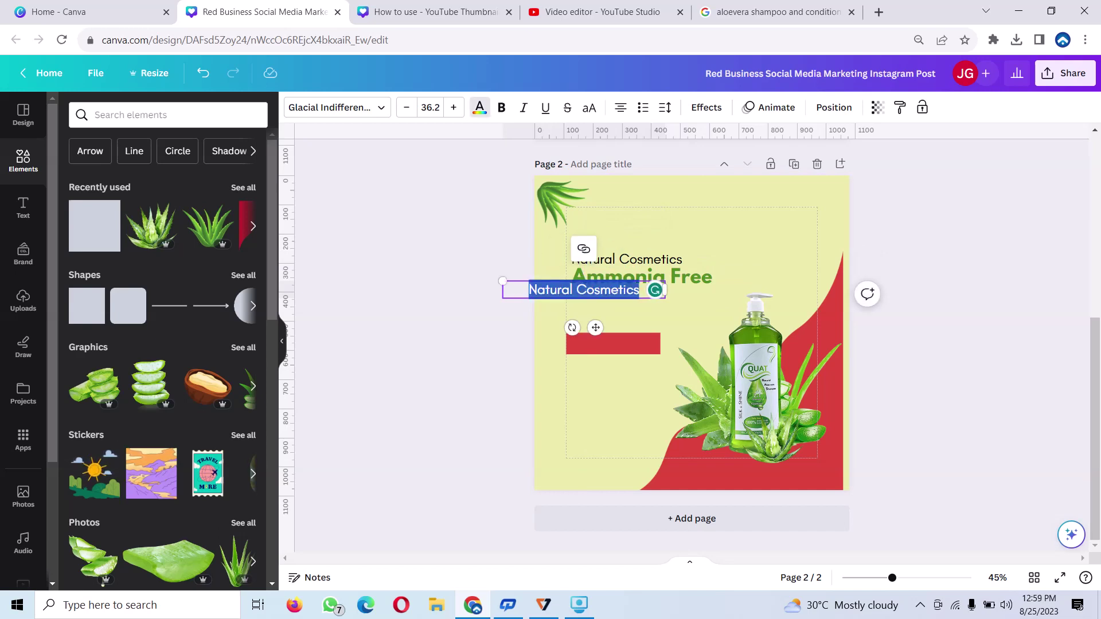
click(480, 107)
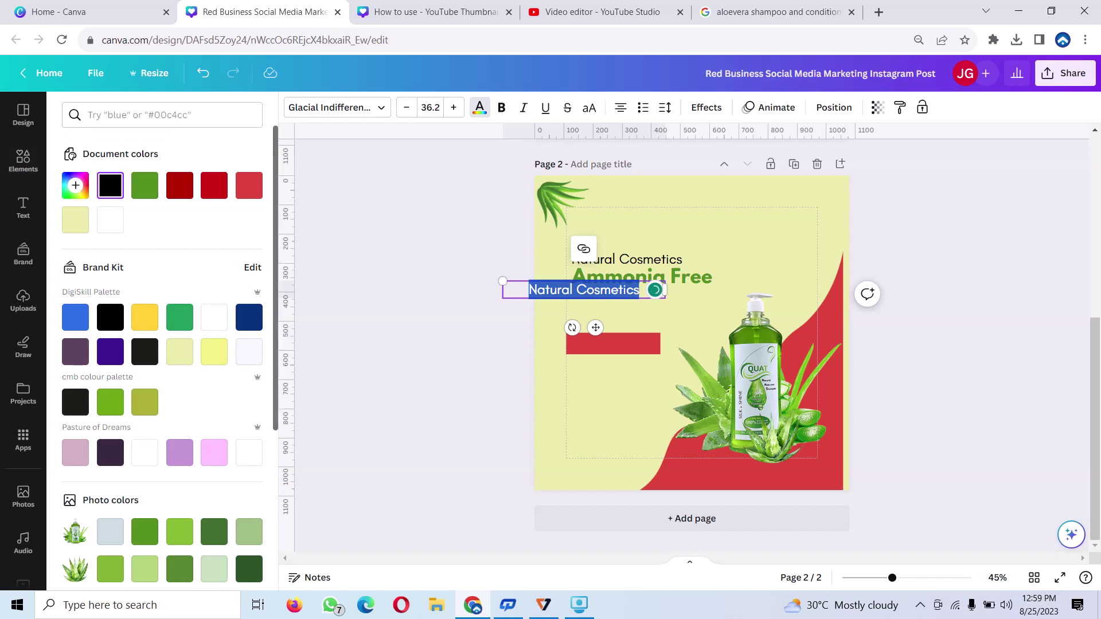
click(75, 220)
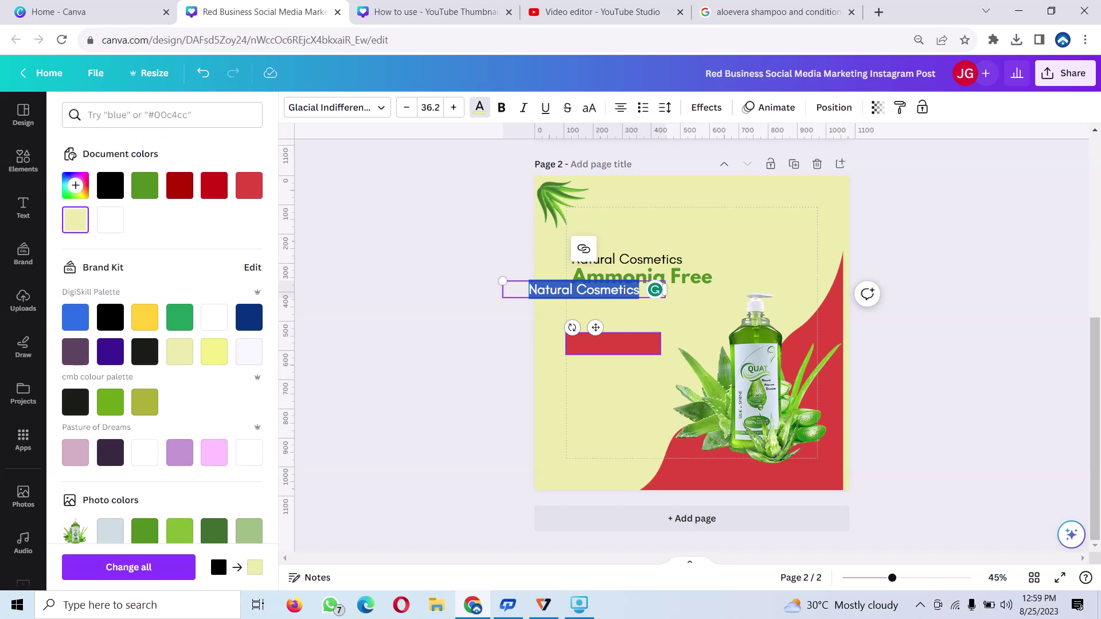
Replace the copy's words with Order Now and centre it on the red bar
key(BackSpace)
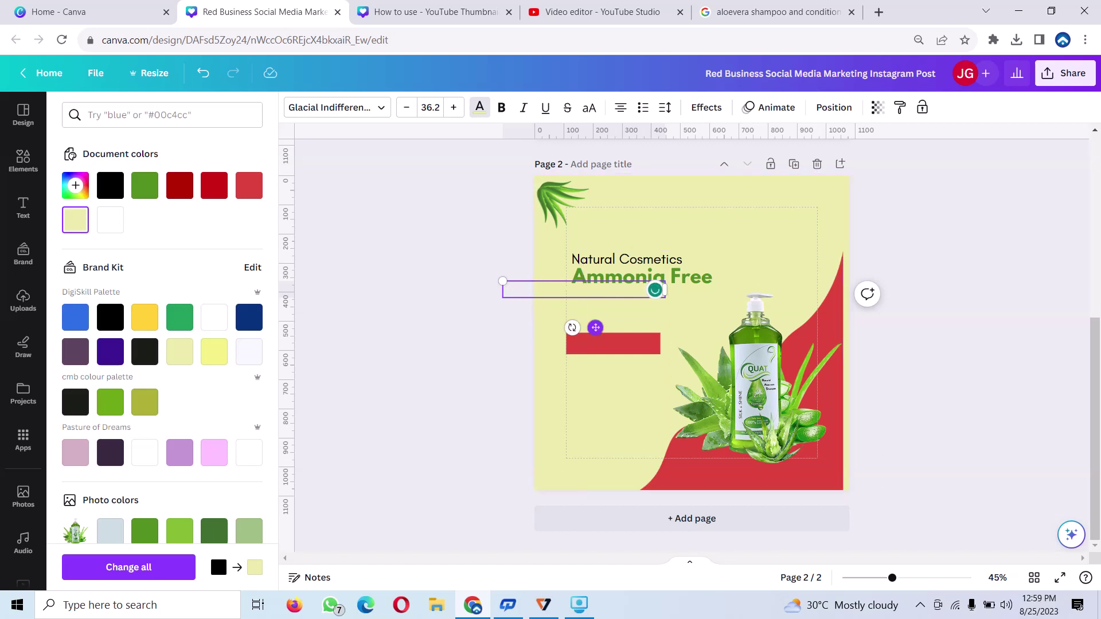
drag(654, 289, 664, 346)
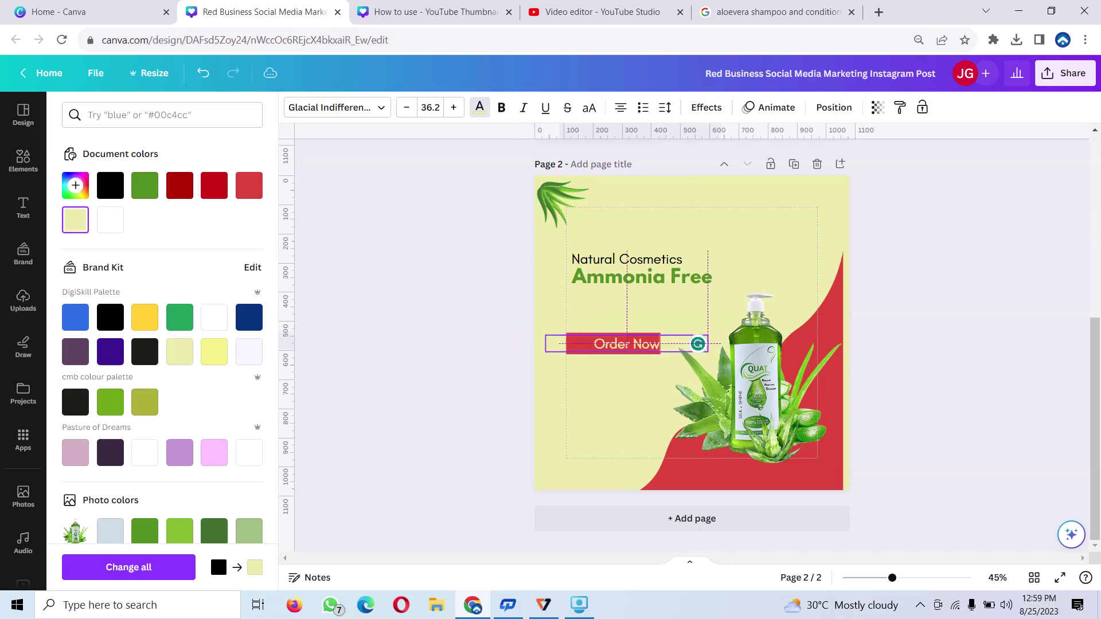
drag(664, 346, 676, 344)
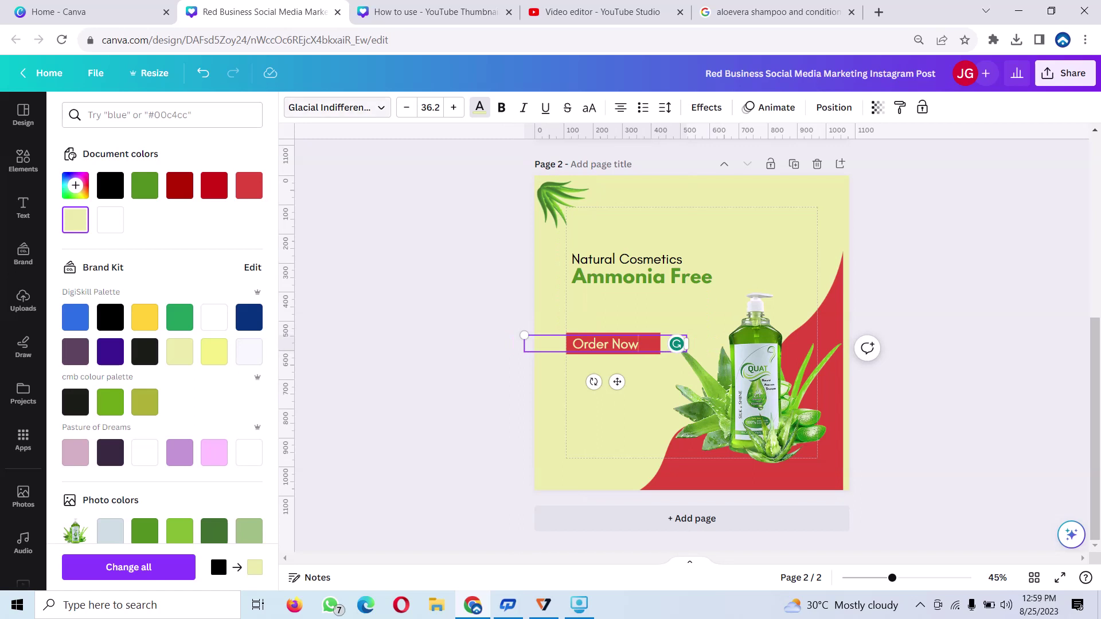
Change the Order Now label's font to Inlander Rough
click(336, 107)
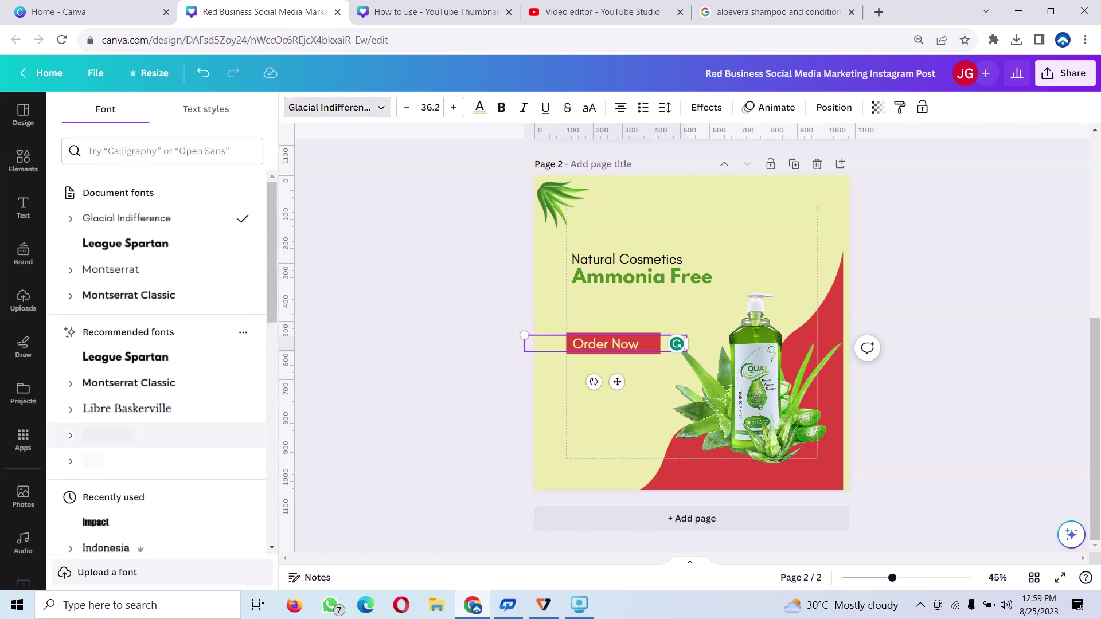
scroll(158, 360, down, 2)
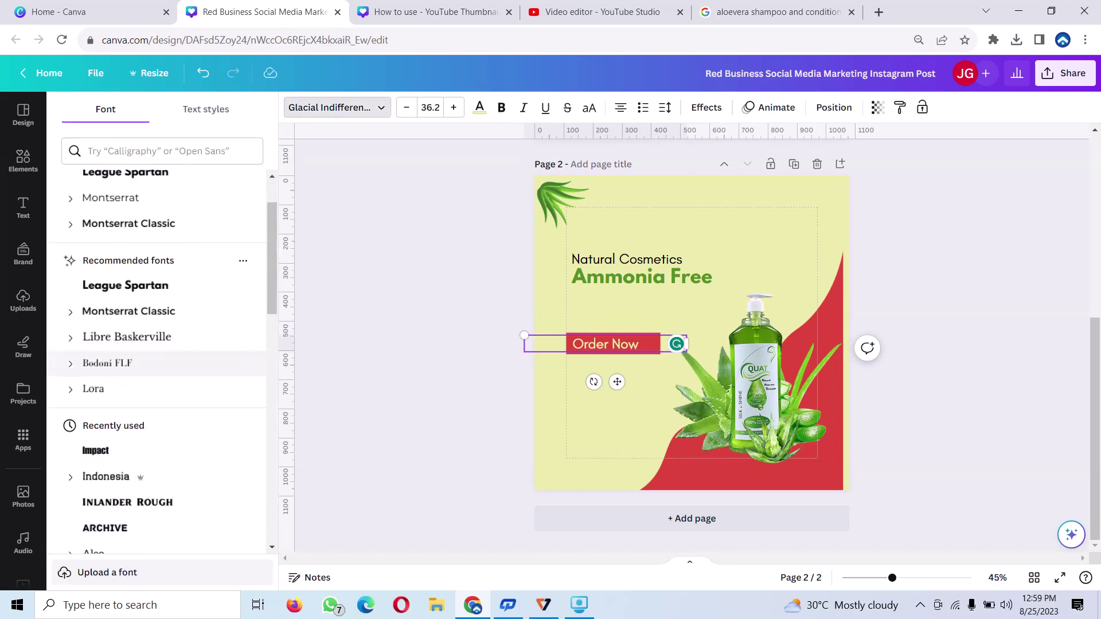
scroll(157, 361, down, 4)
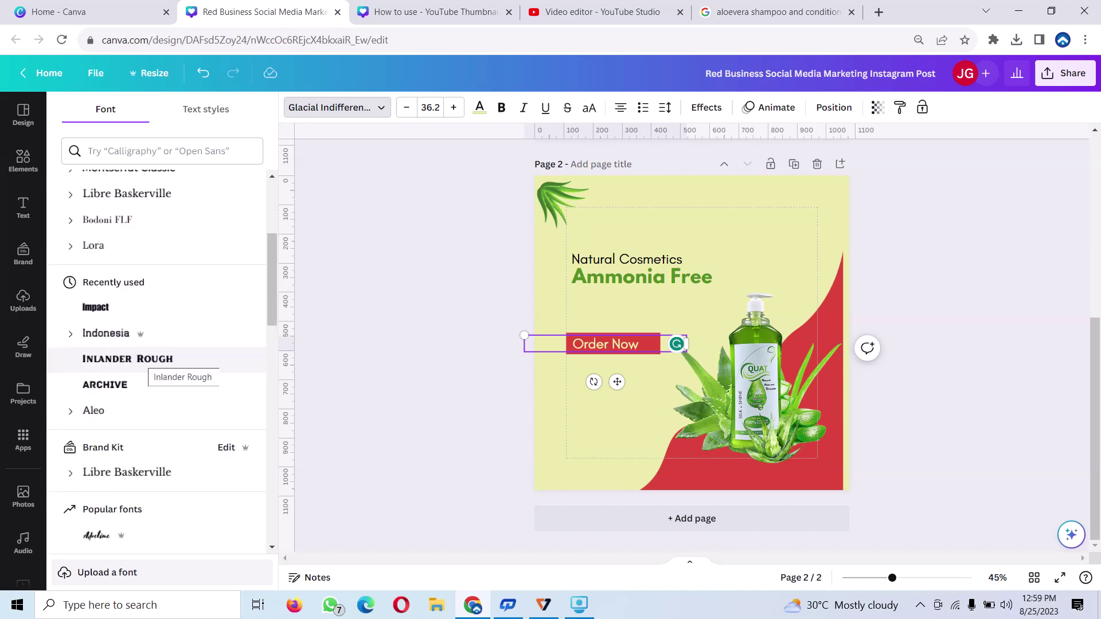
click(127, 359)
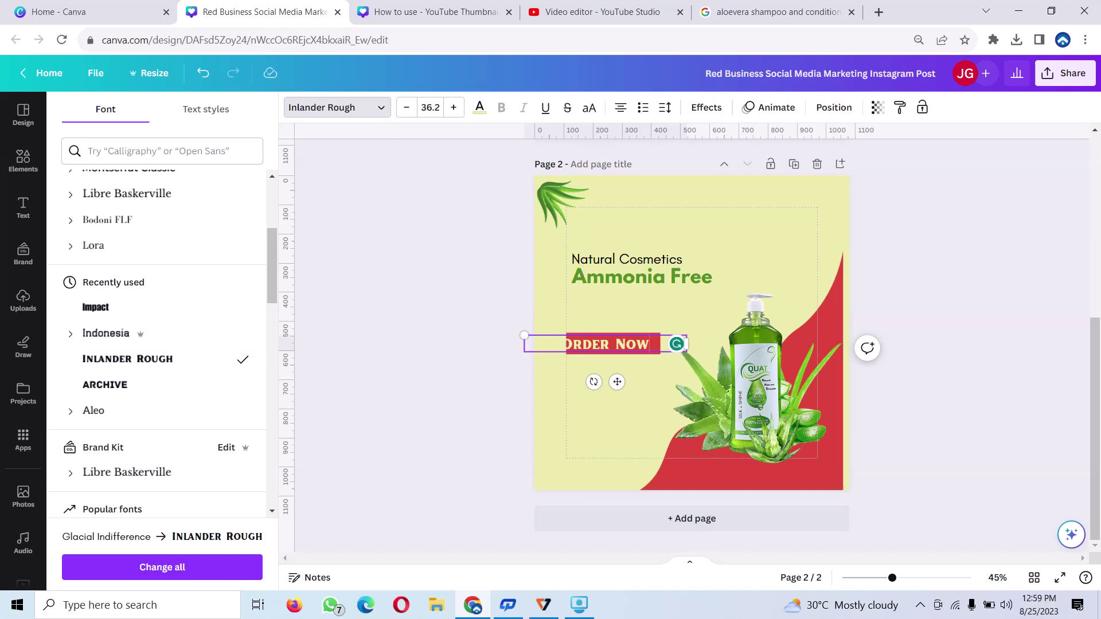
Shrink the ORDER NOW text to fit and centre it on the red button
drag(524, 335, 553, 338)
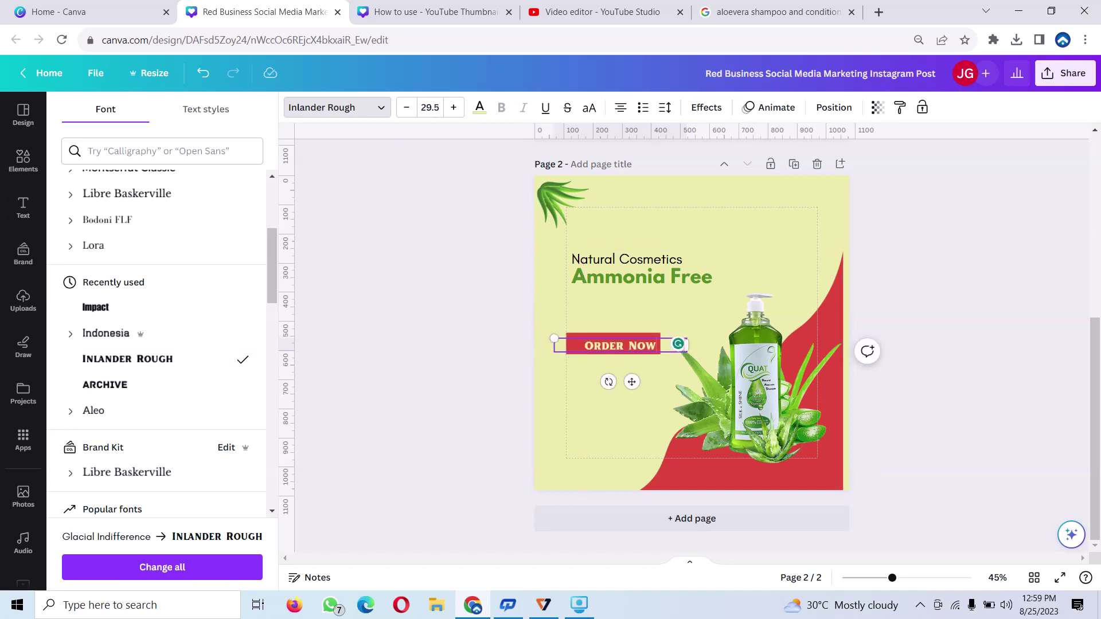
drag(631, 381, 624, 379)
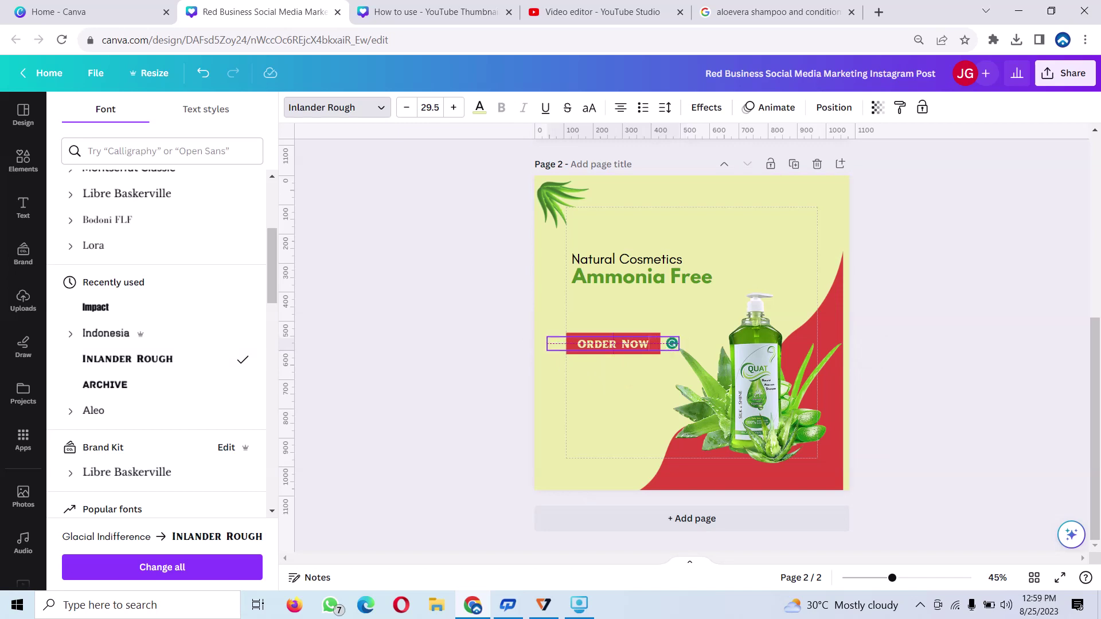
click(745, 372)
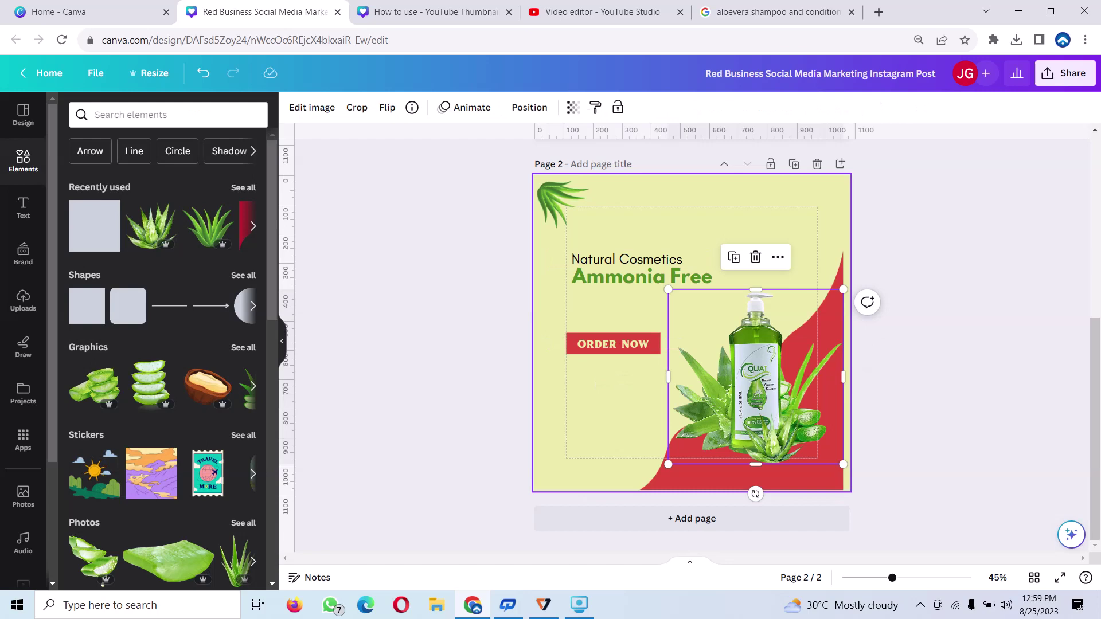
Duplicate Natural Cosmetics as a small tagline below Ammonia Free, and move Ammonia Free up
click(627, 259)
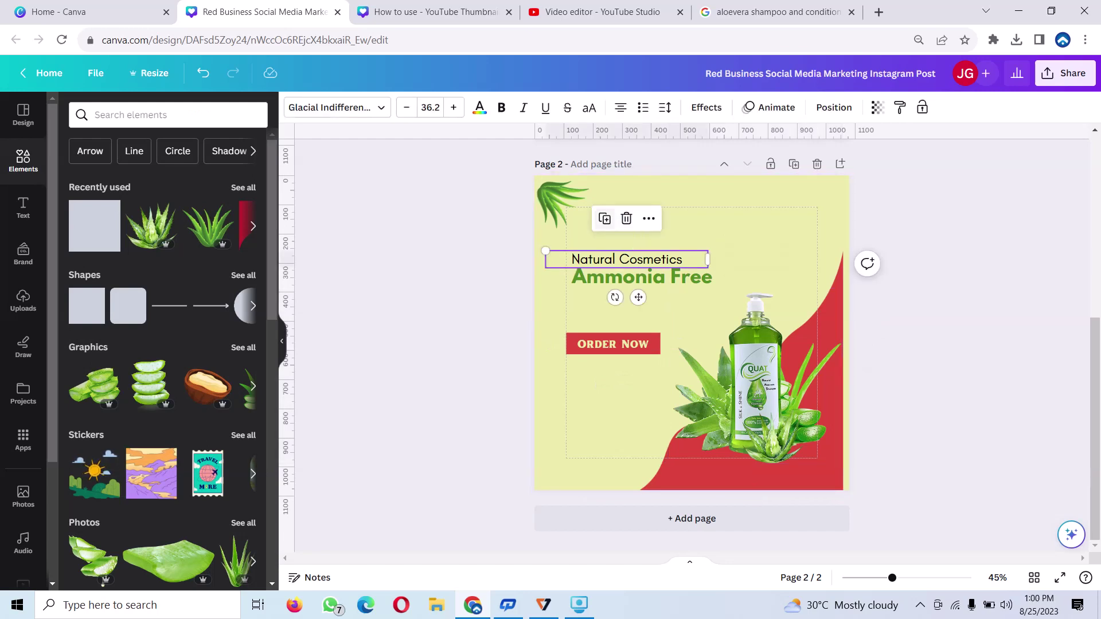
click(604, 219)
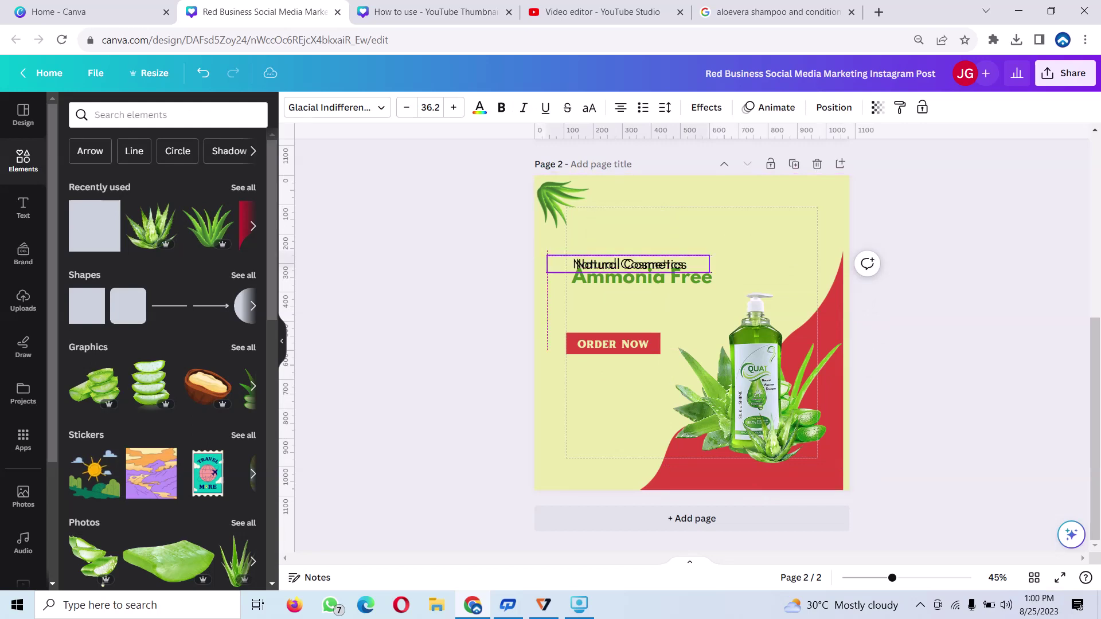
mouse_move(630, 266)
mouse_down()
mouse_move(647, 311)
mouse_move(627, 302)
mouse_up()
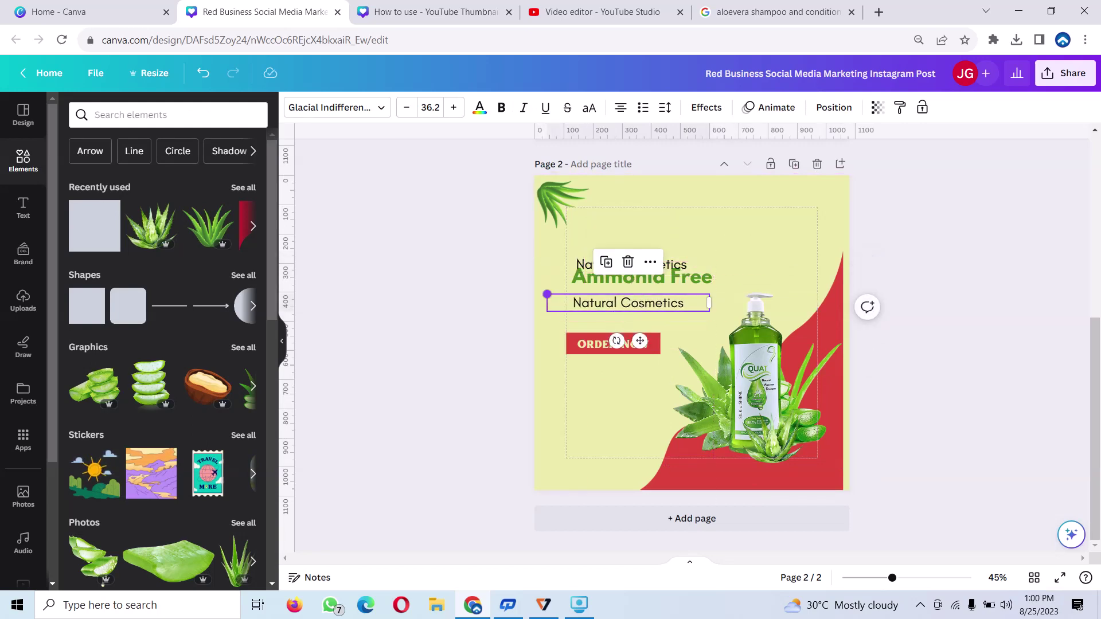
mouse_move(547, 294)
mouse_down()
mouse_move(659, 306)
mouse_move(631, 303)
mouse_up()
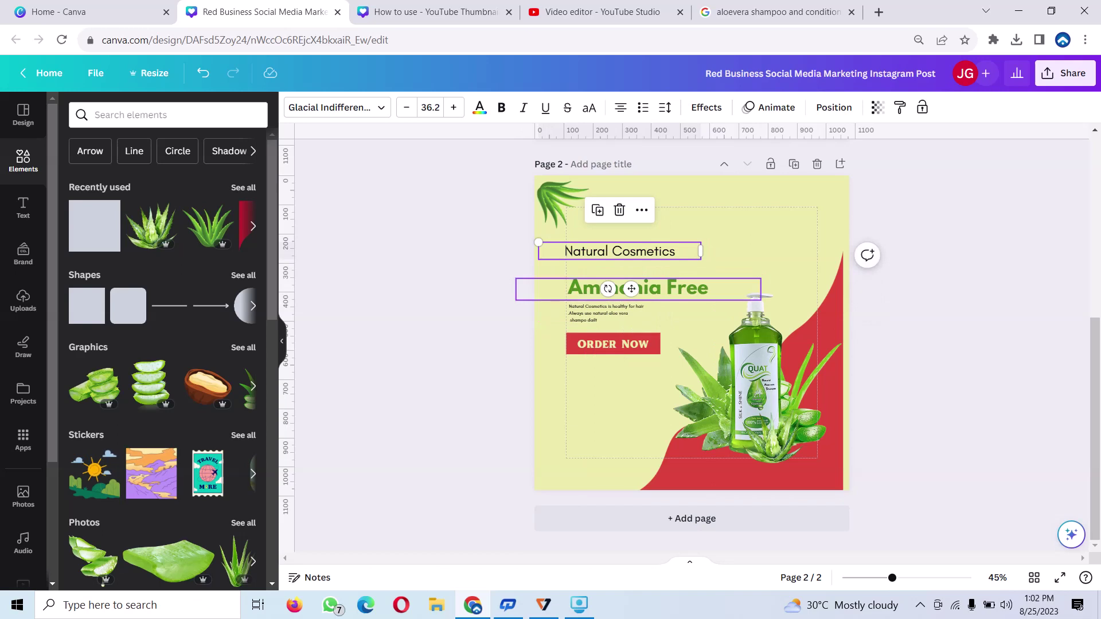
drag(631, 288, 637, 260)
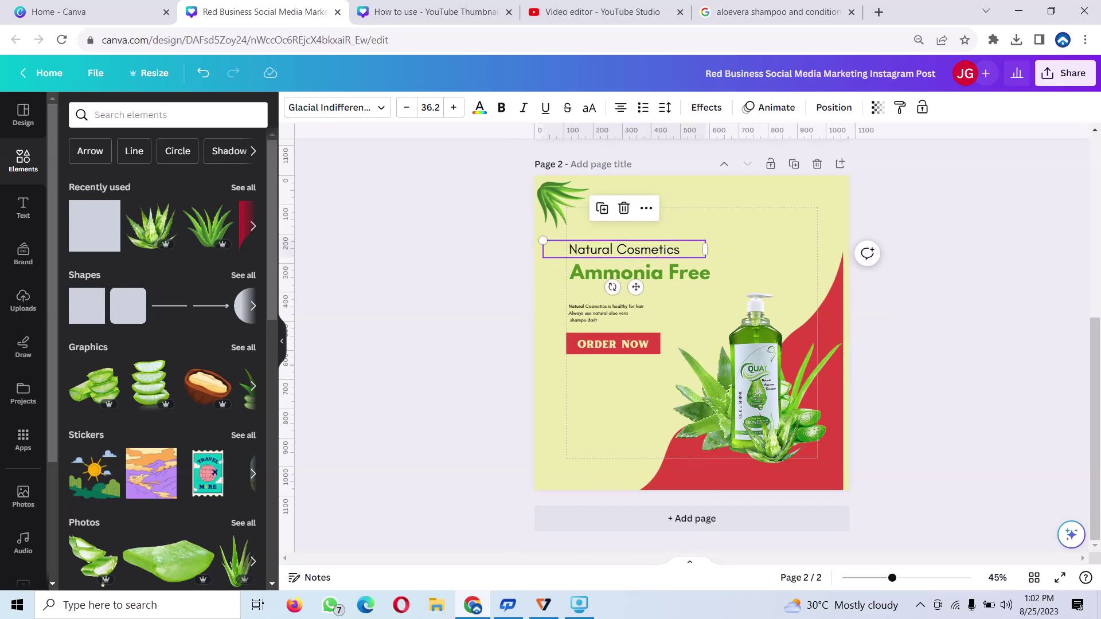
Duplicate the Natural Cosmetics heading and place the copy just below Ammonia Free
double_click(631, 250)
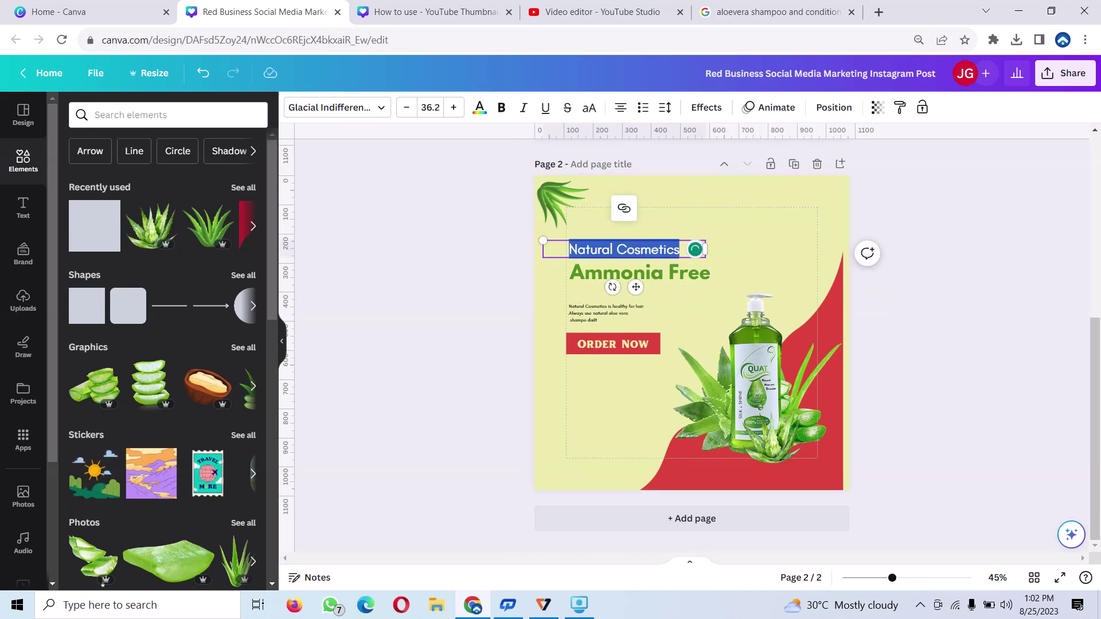
click(608, 224)
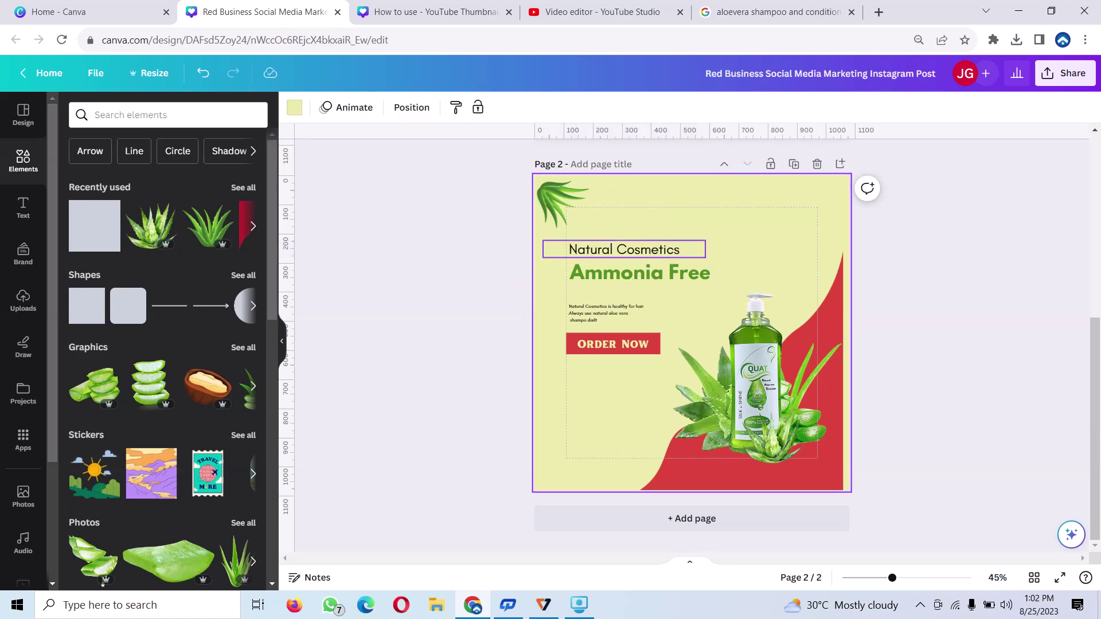
click(607, 250)
click(602, 208)
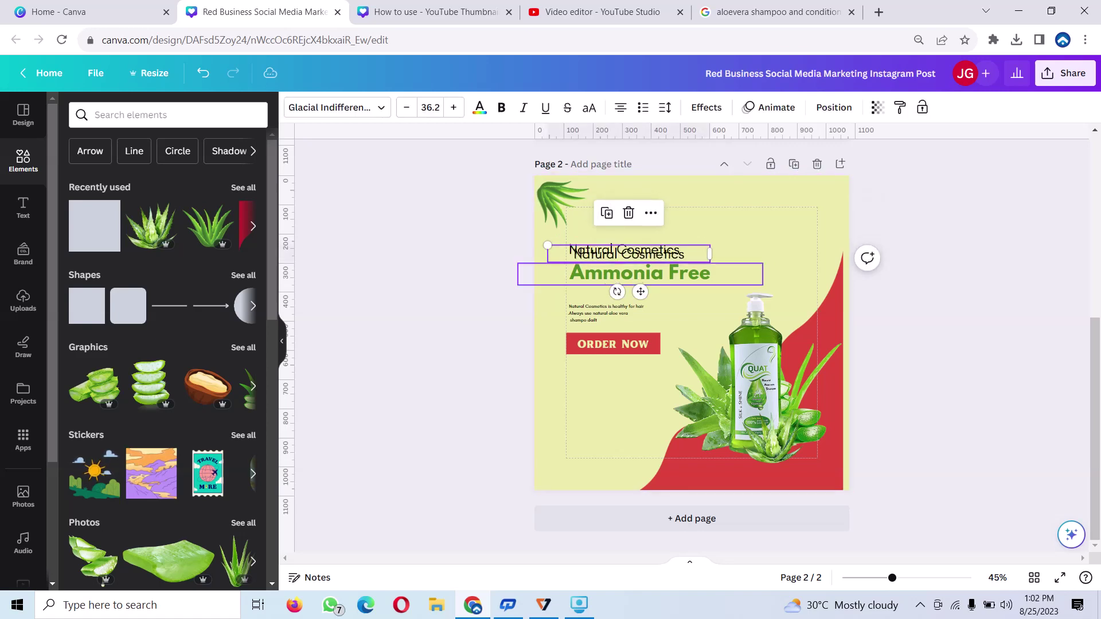
drag(625, 251, 623, 294)
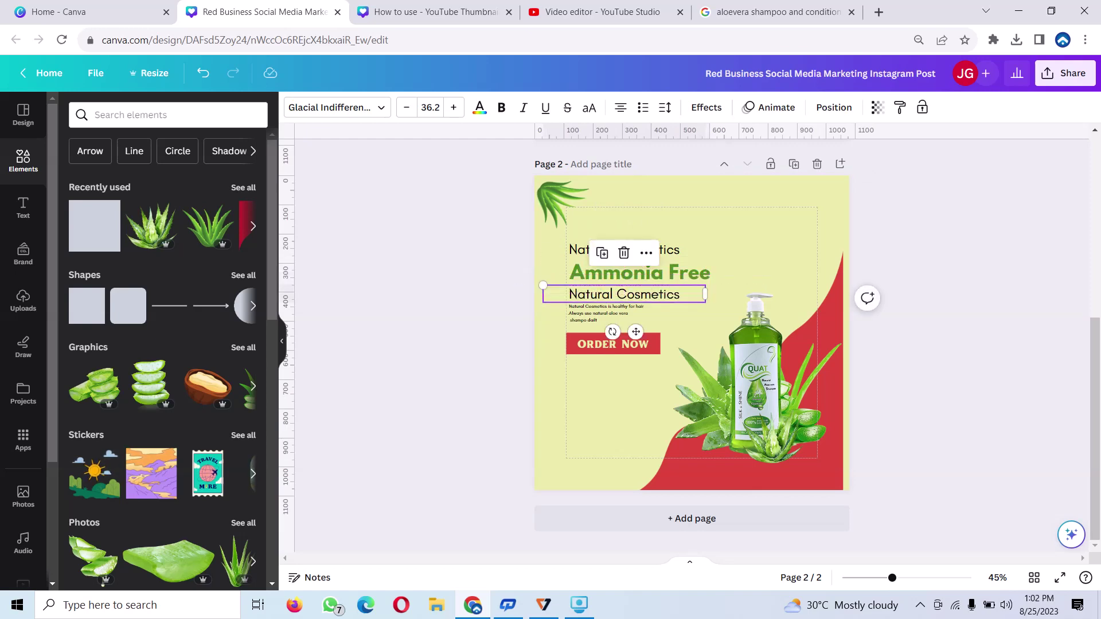
Replace the copied heading's text with 'Shampoo'
double_click(623, 294)
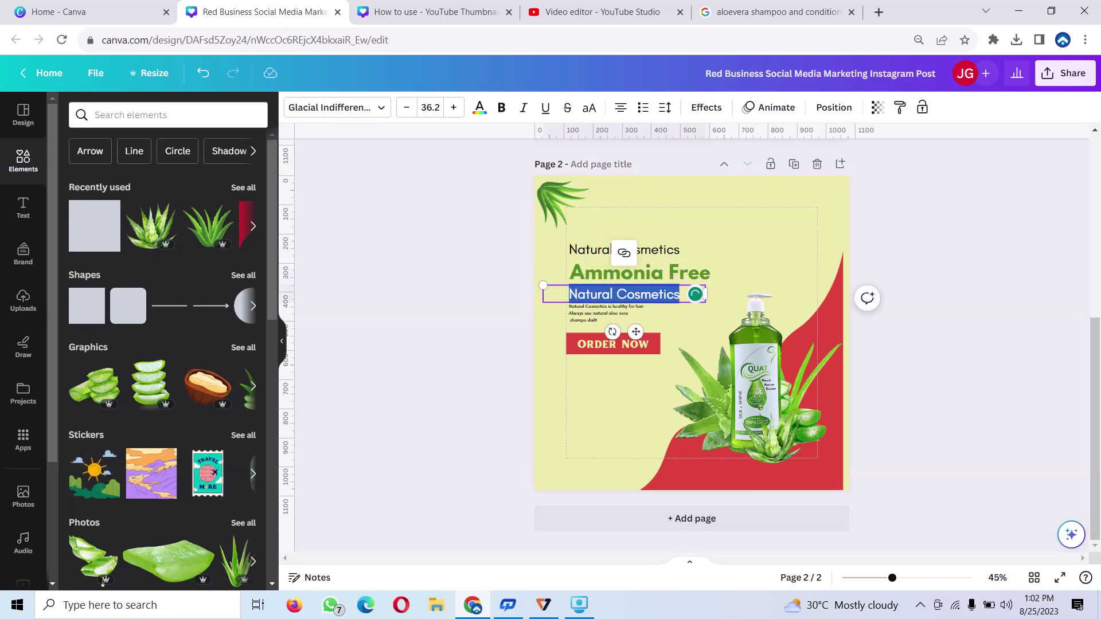
key(BackSpace)
text(Sha)
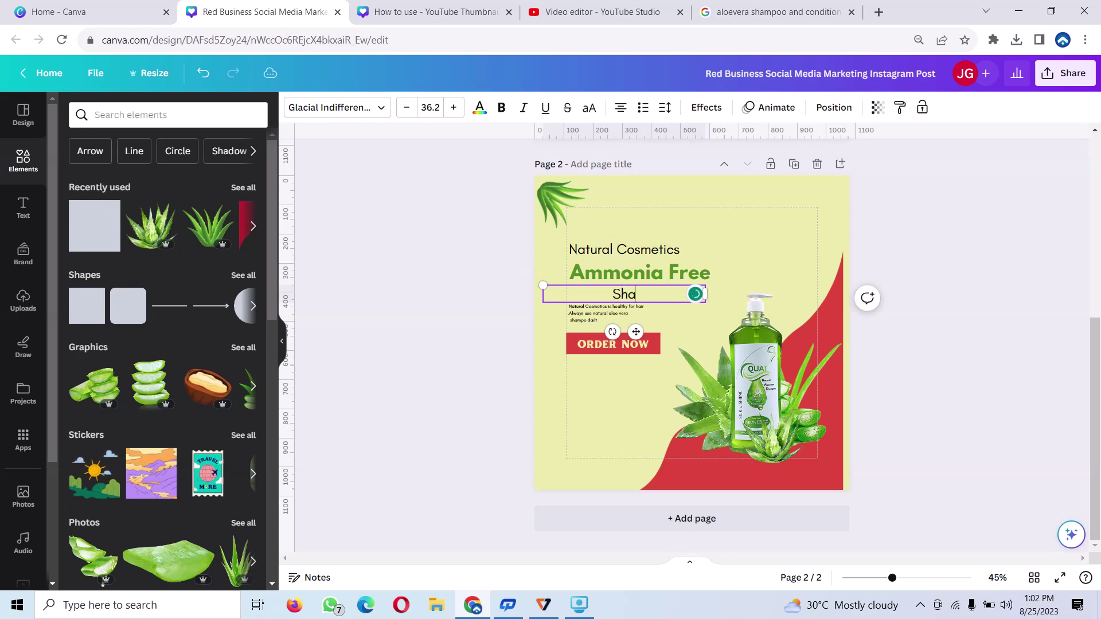
text(mpoo)
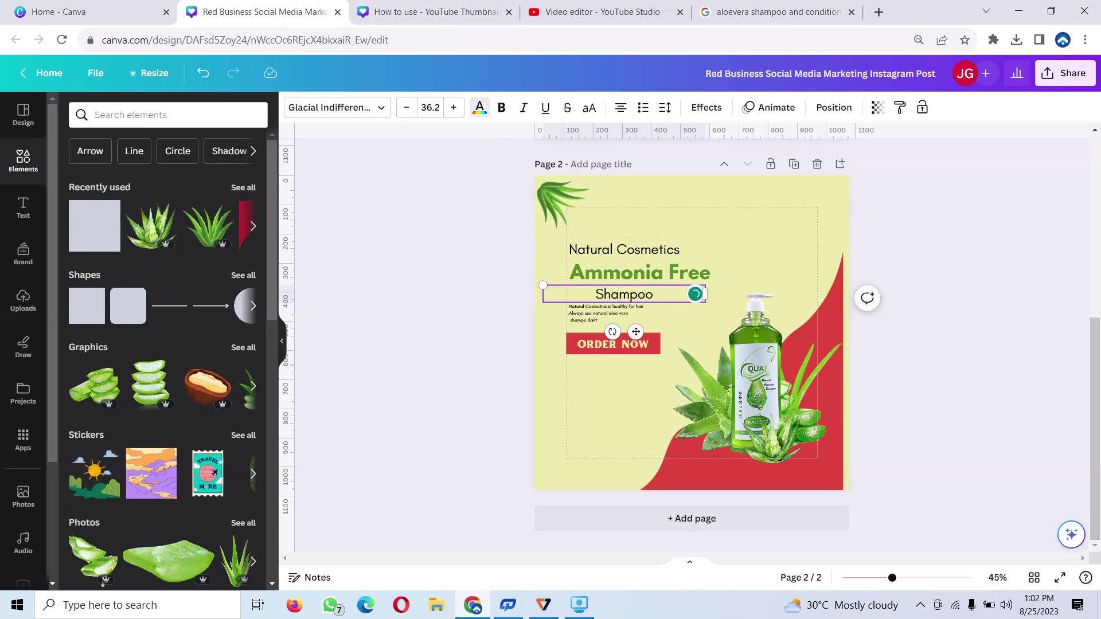
click(479, 108)
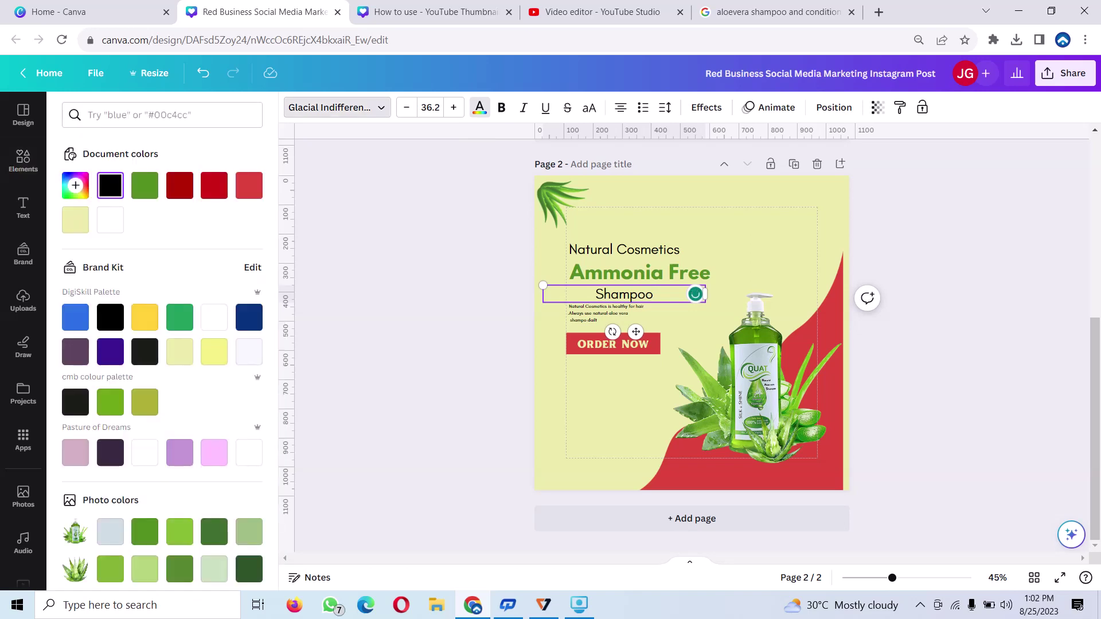
Set Shampoo in Archivo Black, shrink it, and align it with the headings' left edge
click(337, 107)
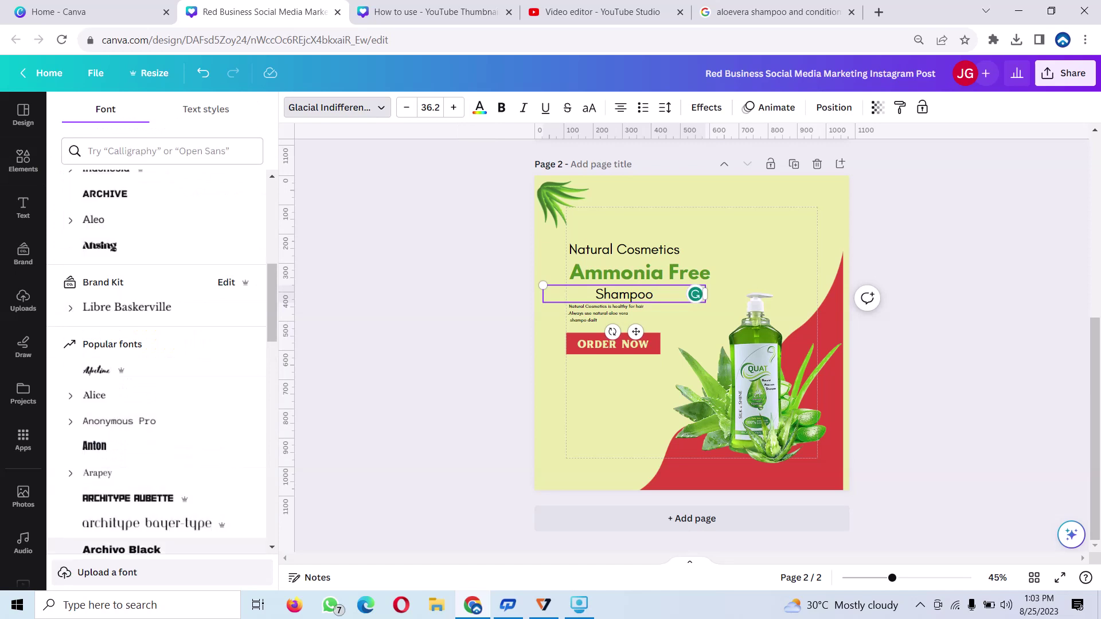
click(121, 549)
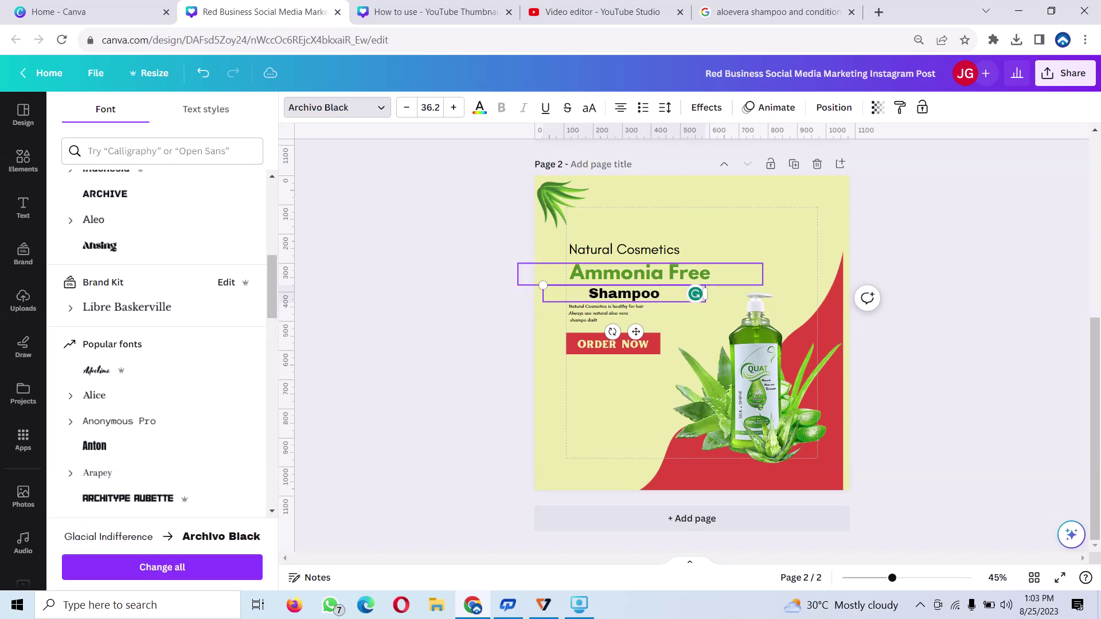
drag(542, 285, 594, 291)
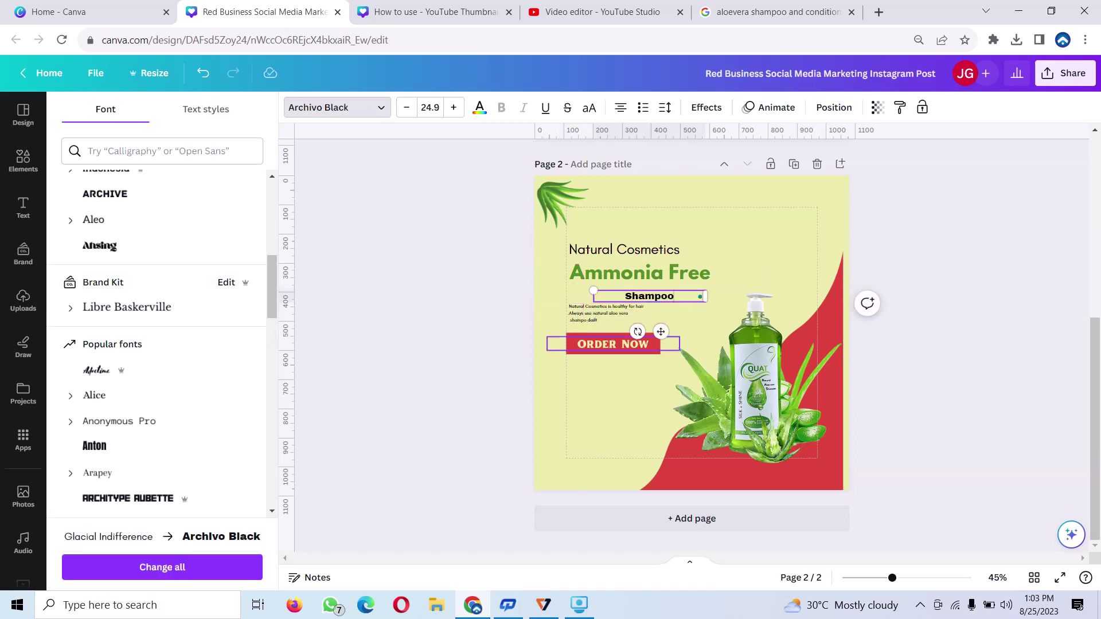
drag(660, 331, 605, 327)
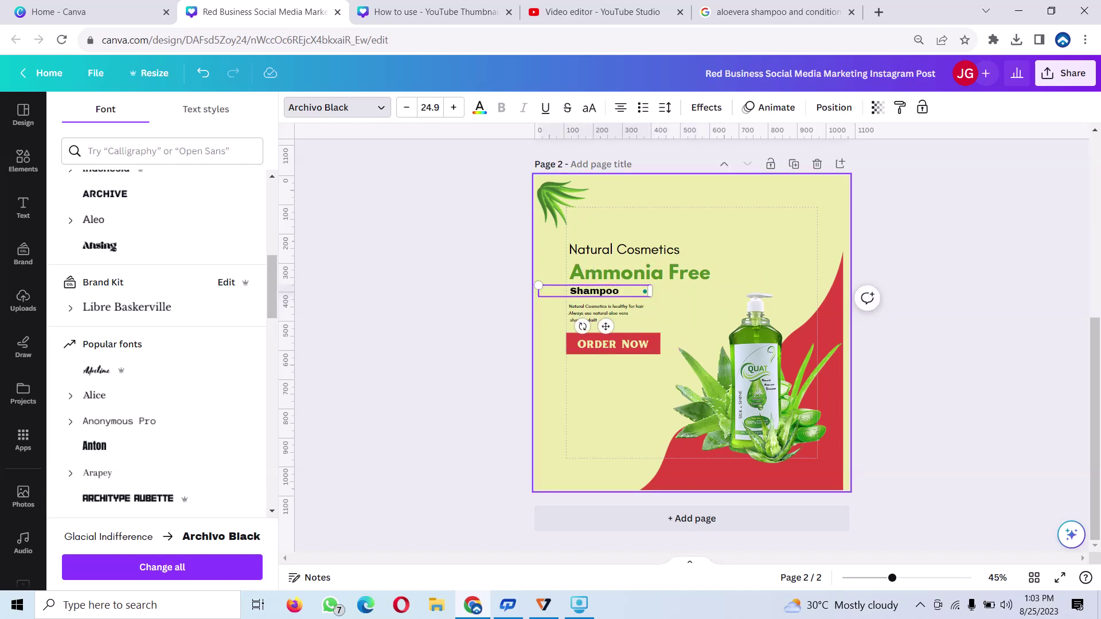
key(Escape)
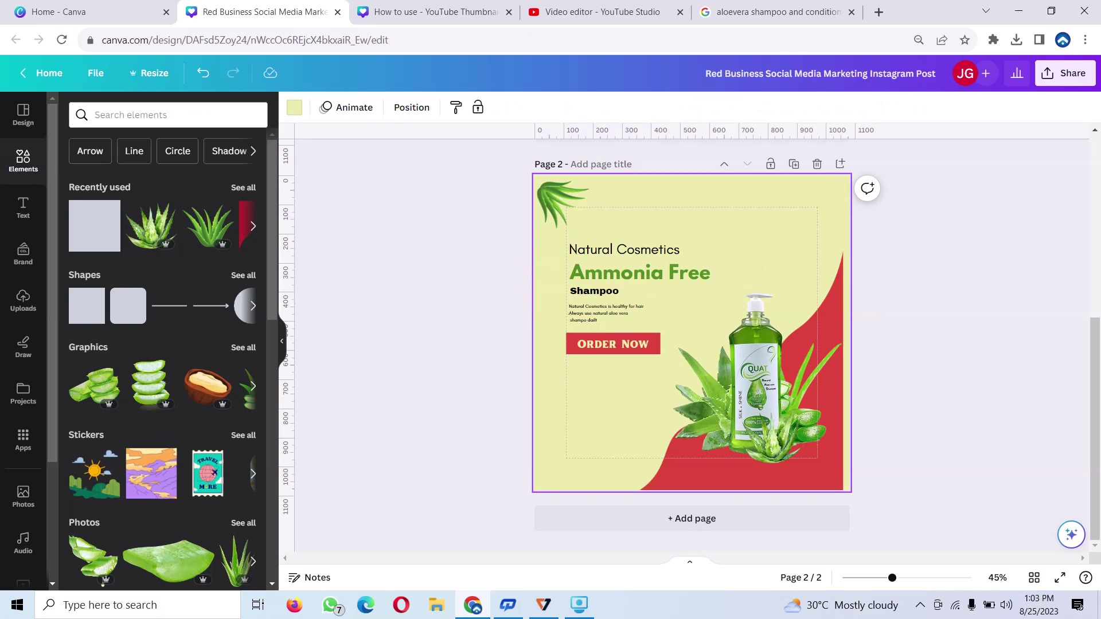
Search Elements for 'web' and add the black globe graphic to the post
click(166, 115)
text(web)
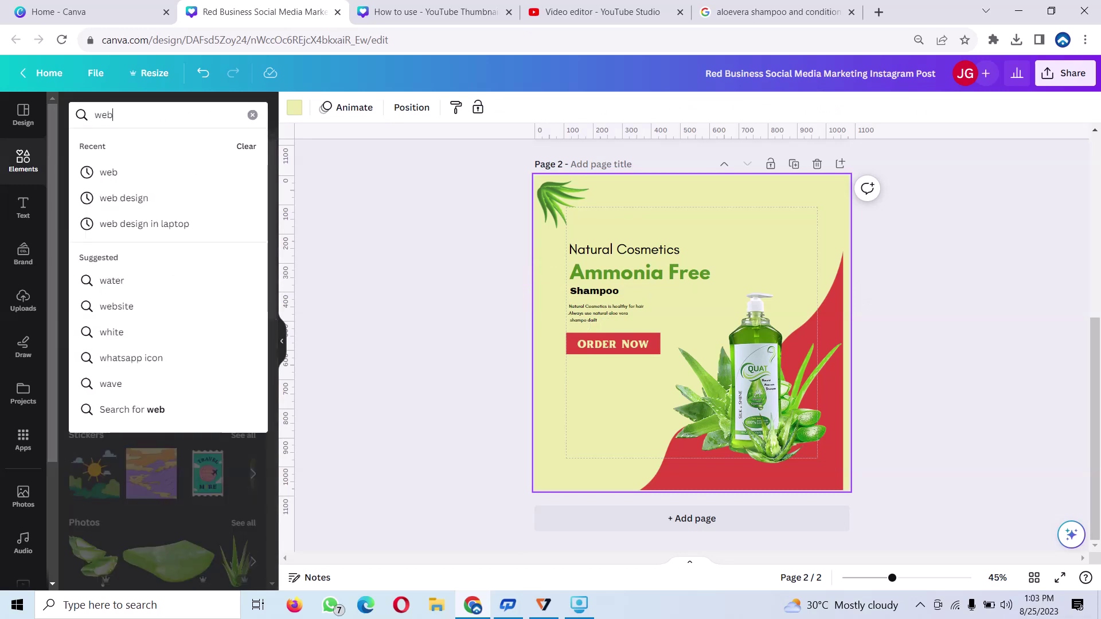
key(Return)
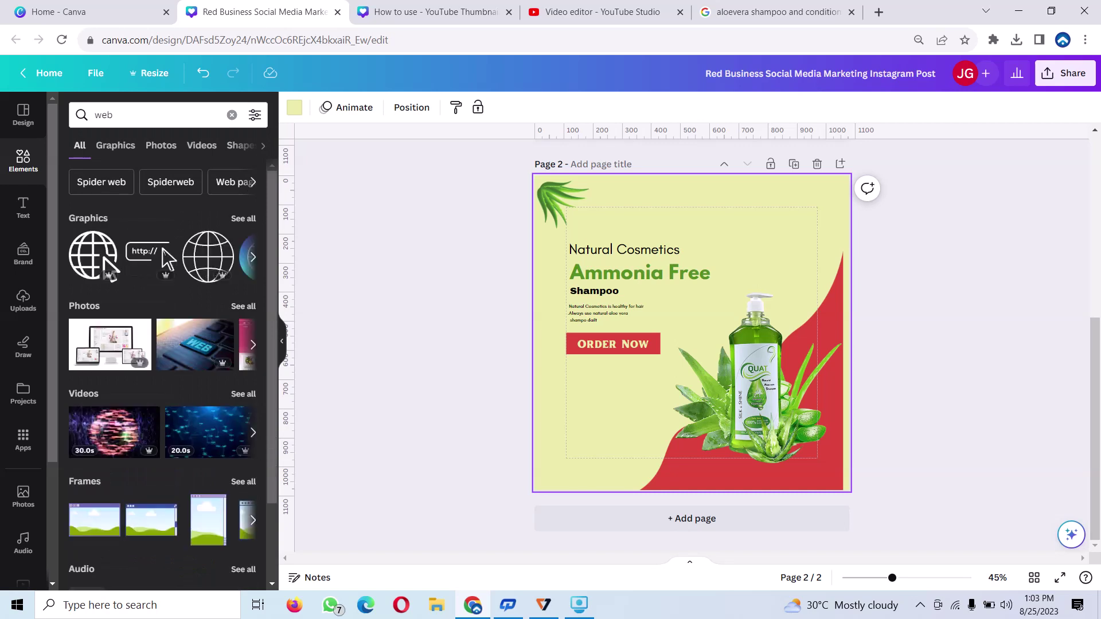
click(253, 256)
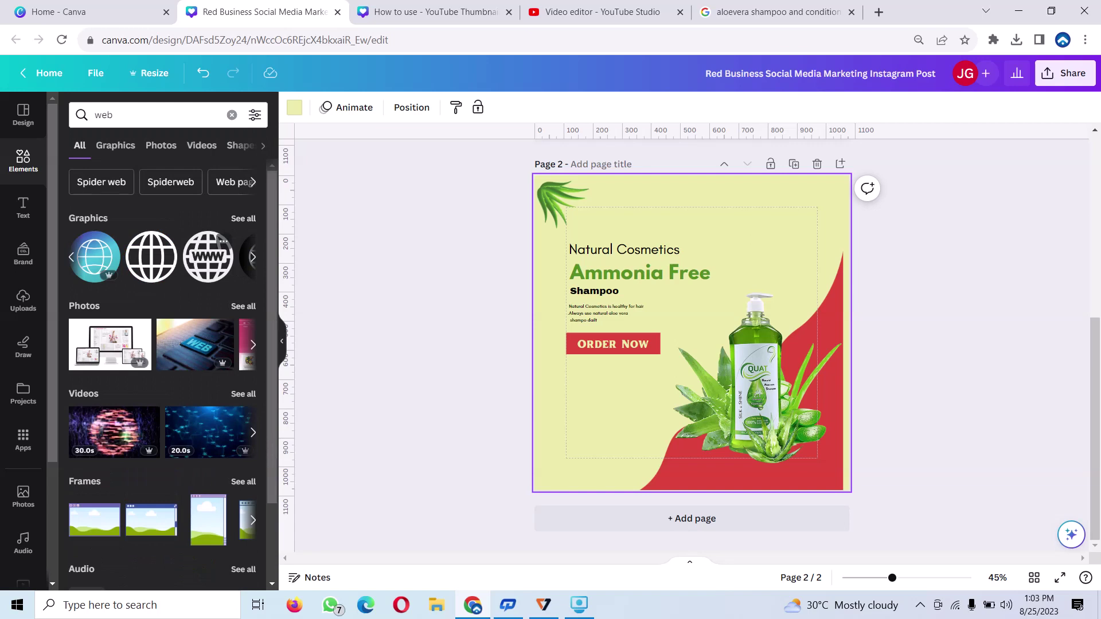
click(71, 256)
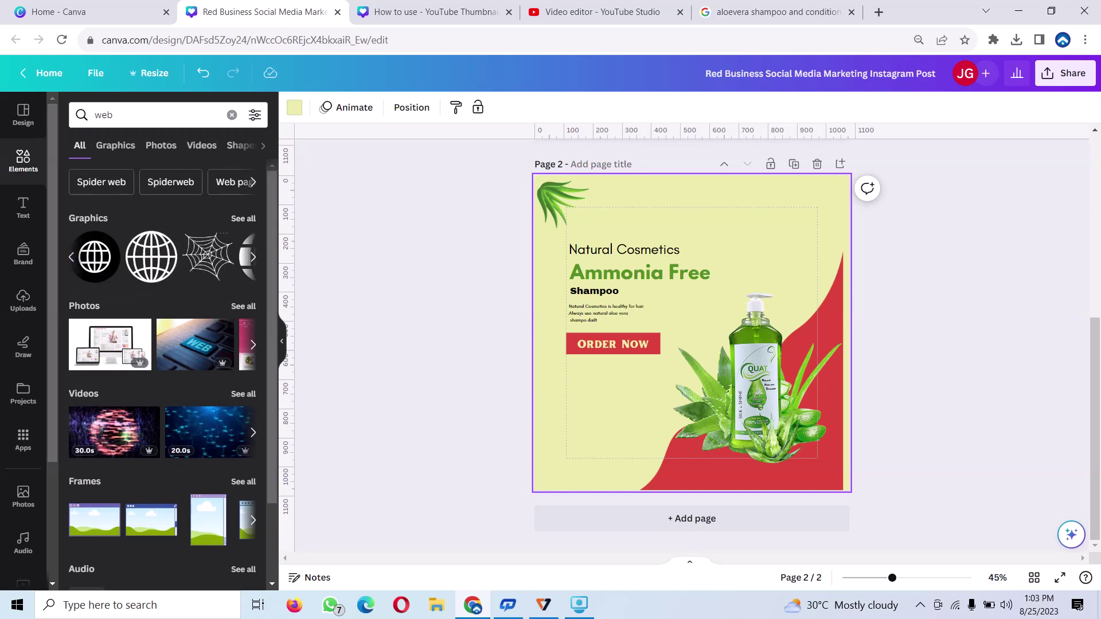
click(110, 241)
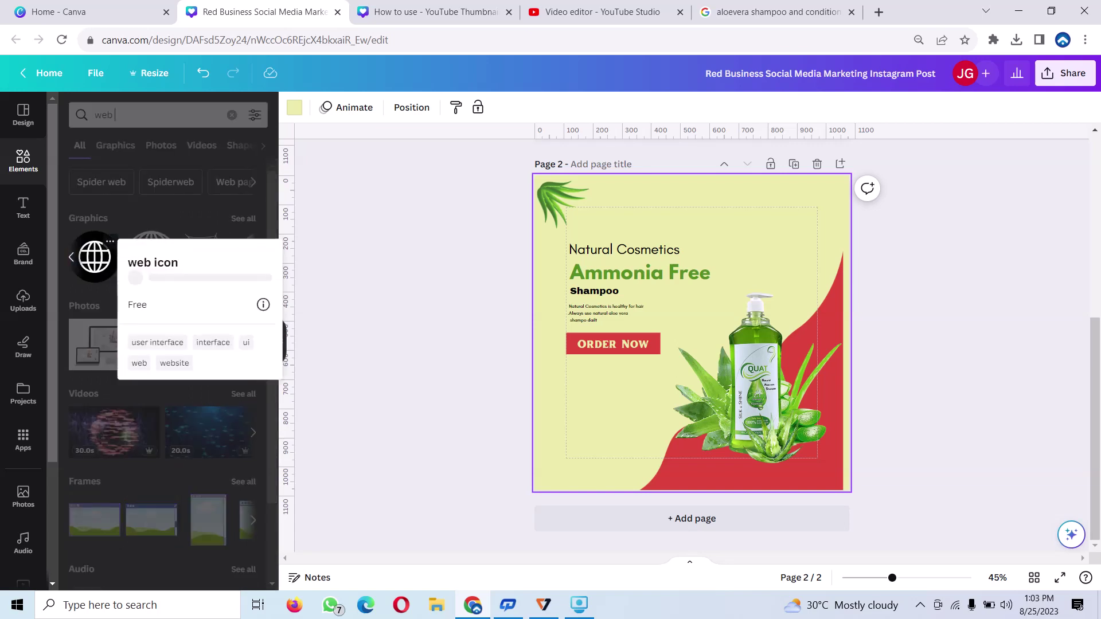
key(Escape)
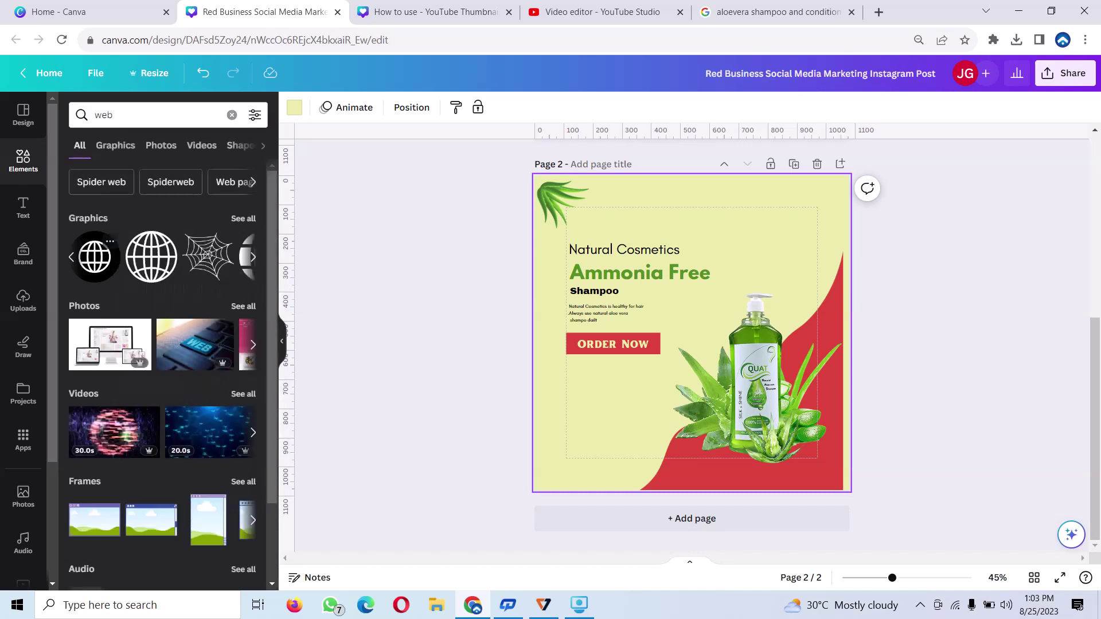
click(94, 256)
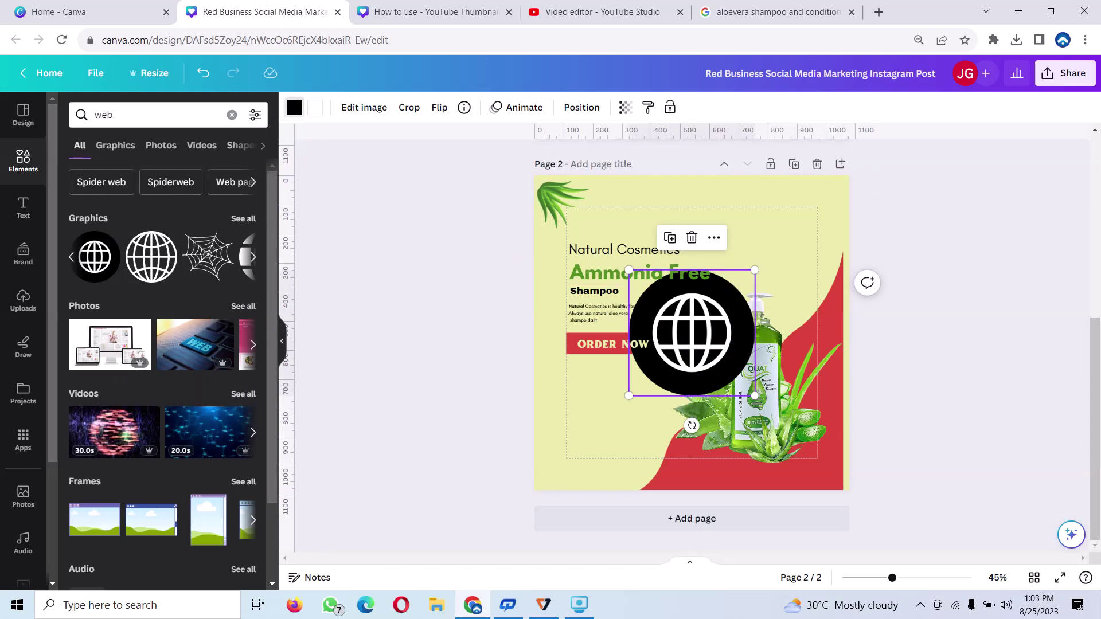
Recolour the globe red, shrink it, and move it to the bottom-left corner
click(294, 107)
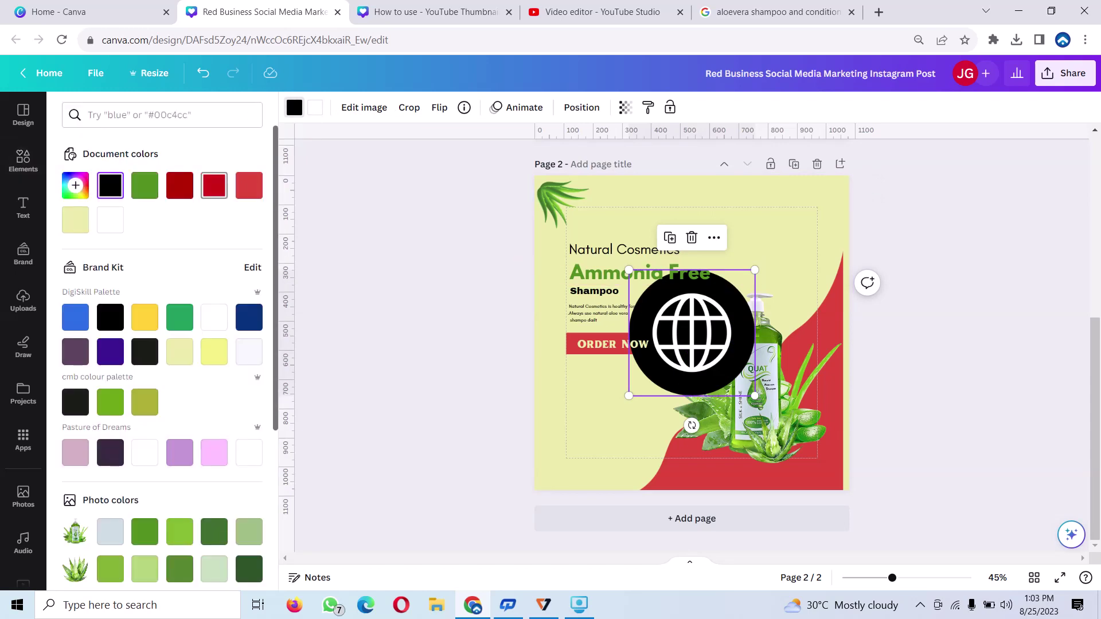
click(214, 185)
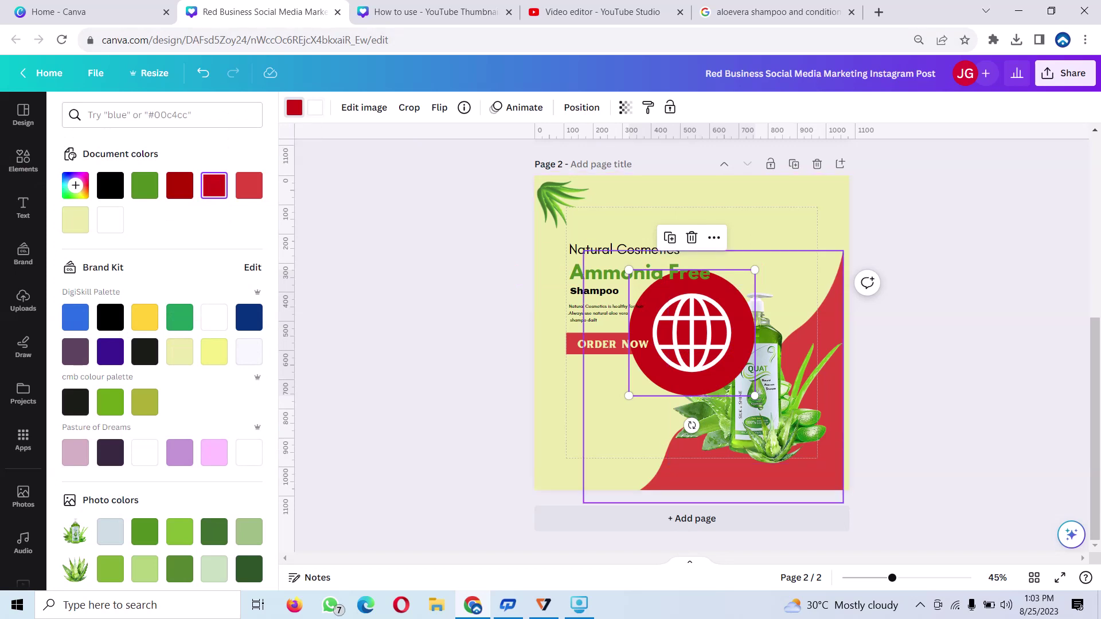
drag(755, 269, 648, 377)
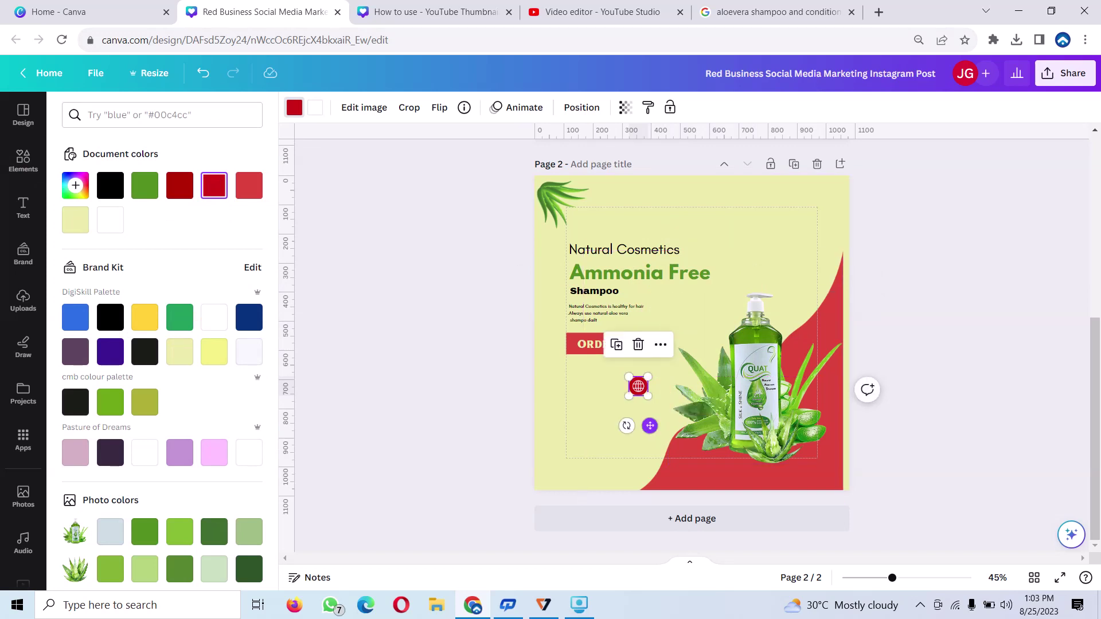
drag(638, 386, 568, 455)
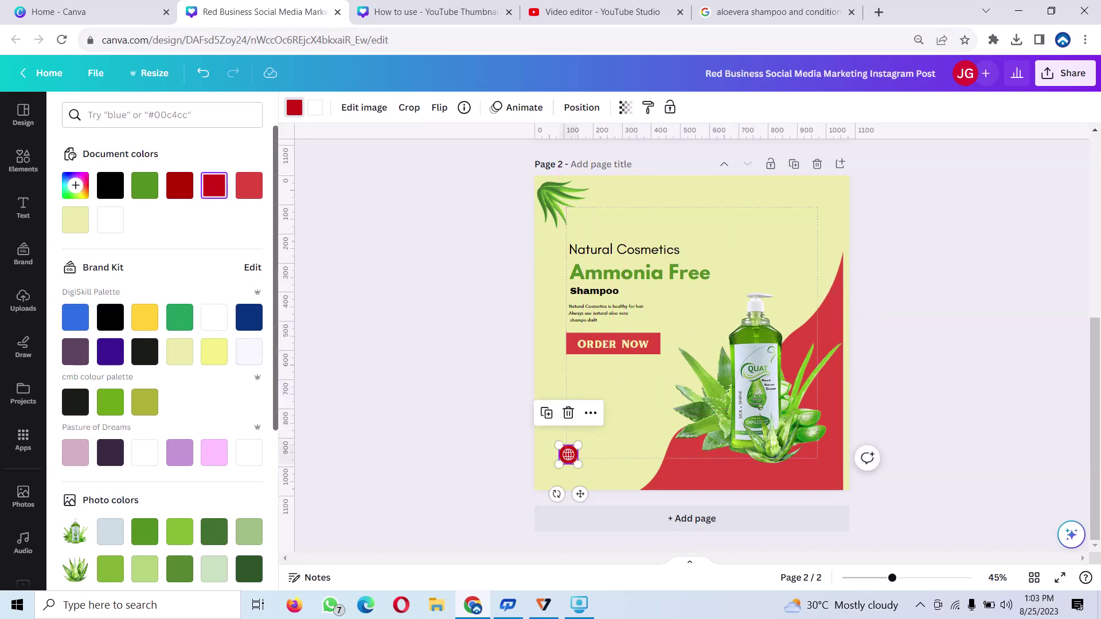
click(612, 344)
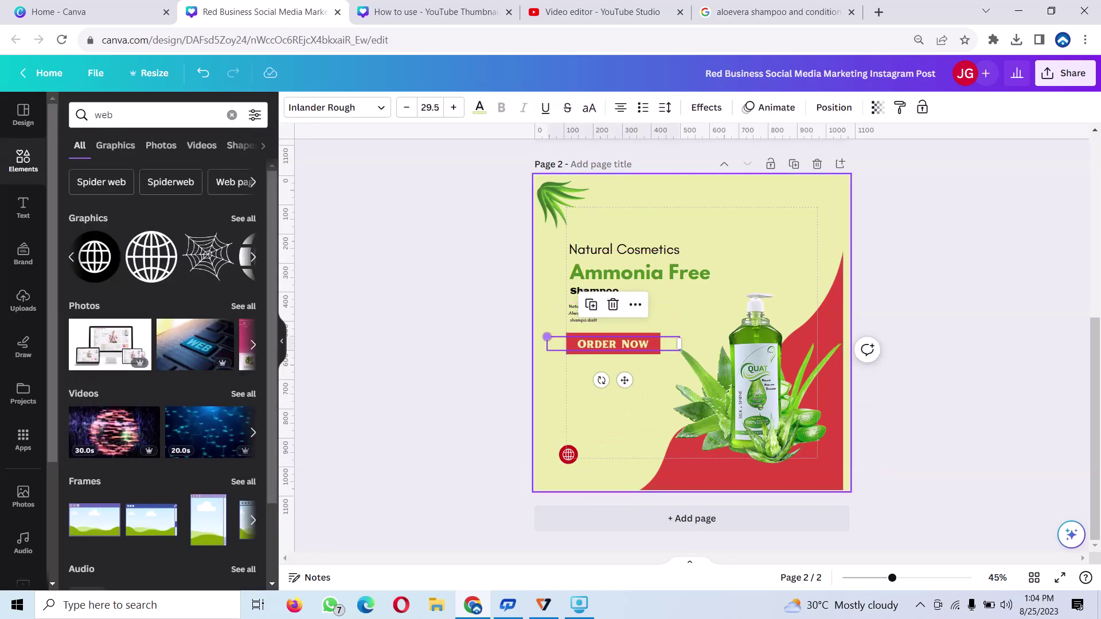
key(Escape)
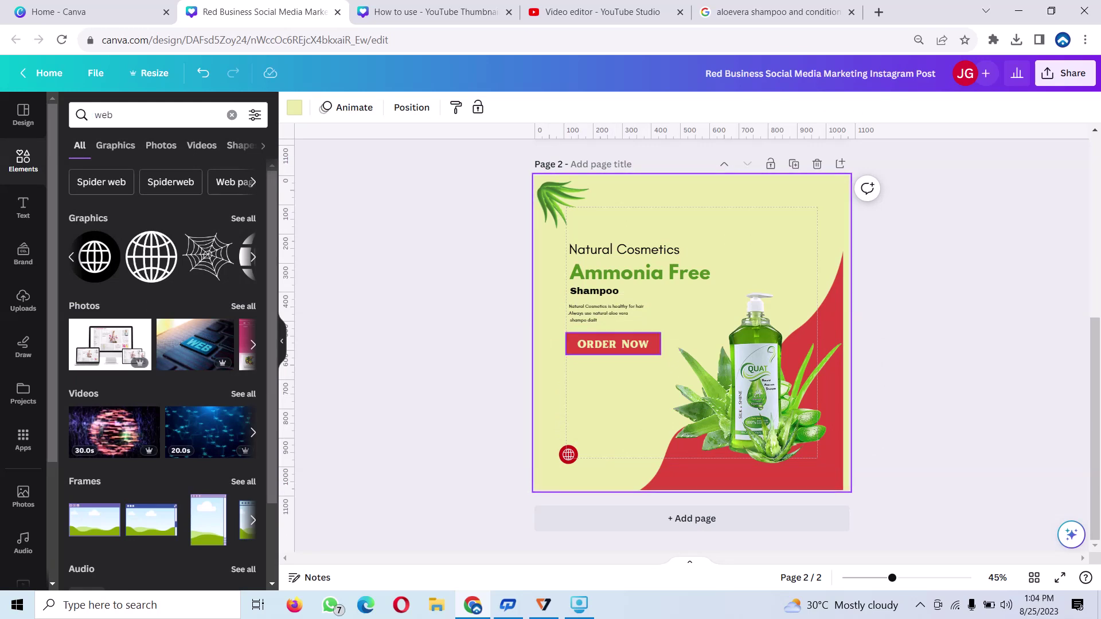
Duplicate the Order Now button into a thin pale yellow #f1f184 bar beside the globe
click(568, 338)
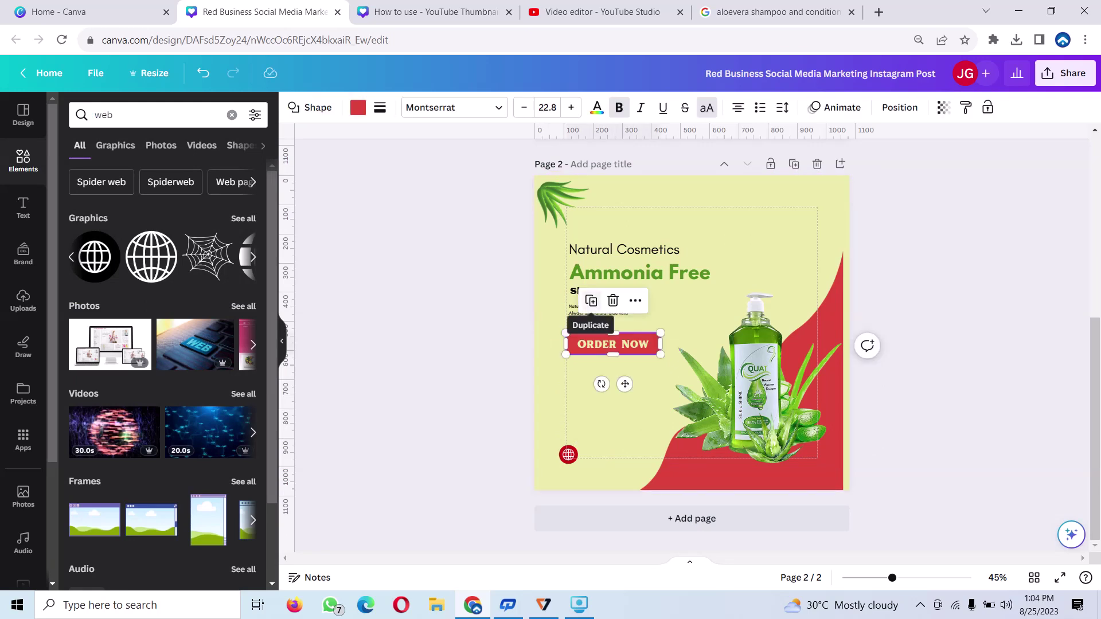
click(591, 301)
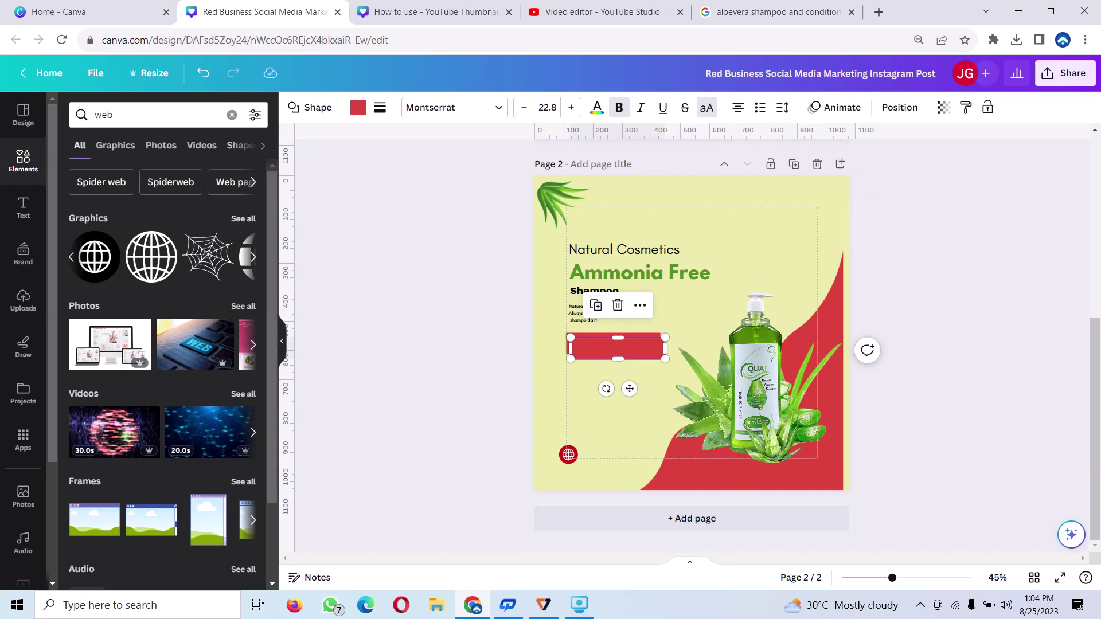
mouse_move(618, 347)
mouse_down()
mouse_move(630, 455)
mouse_move(722, 455)
mouse_up()
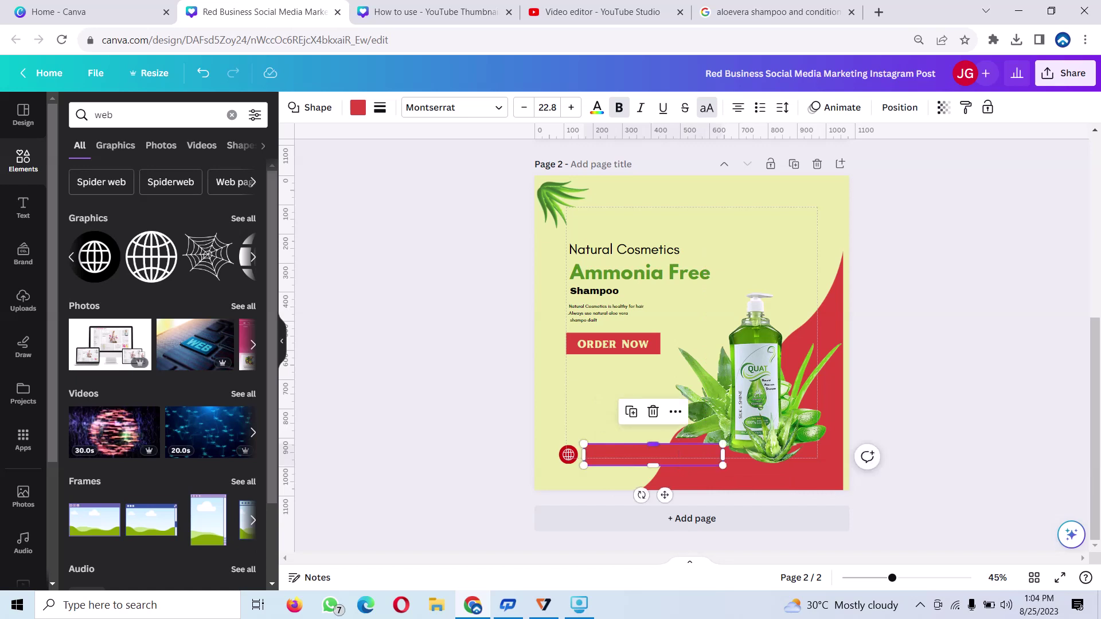
drag(653, 444, 653, 453)
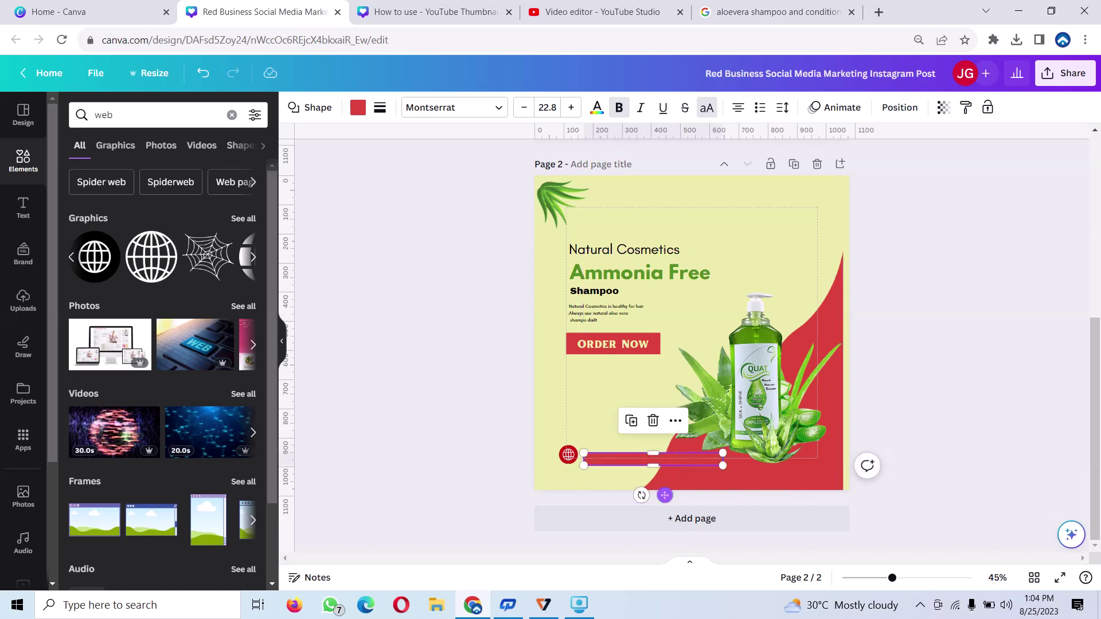
drag(664, 495, 660, 490)
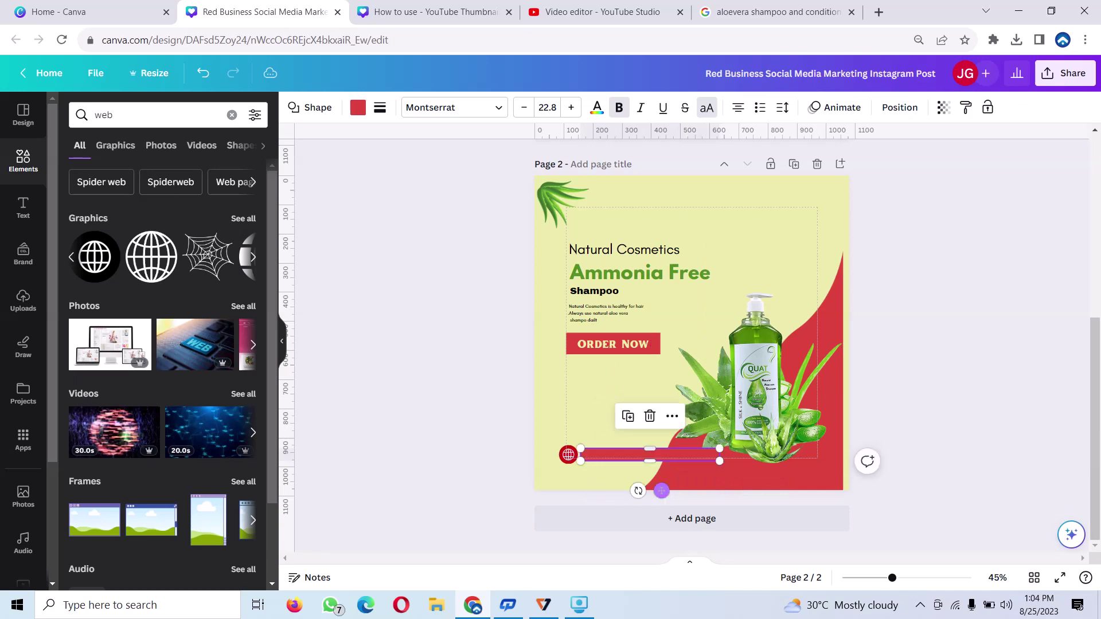
click(358, 107)
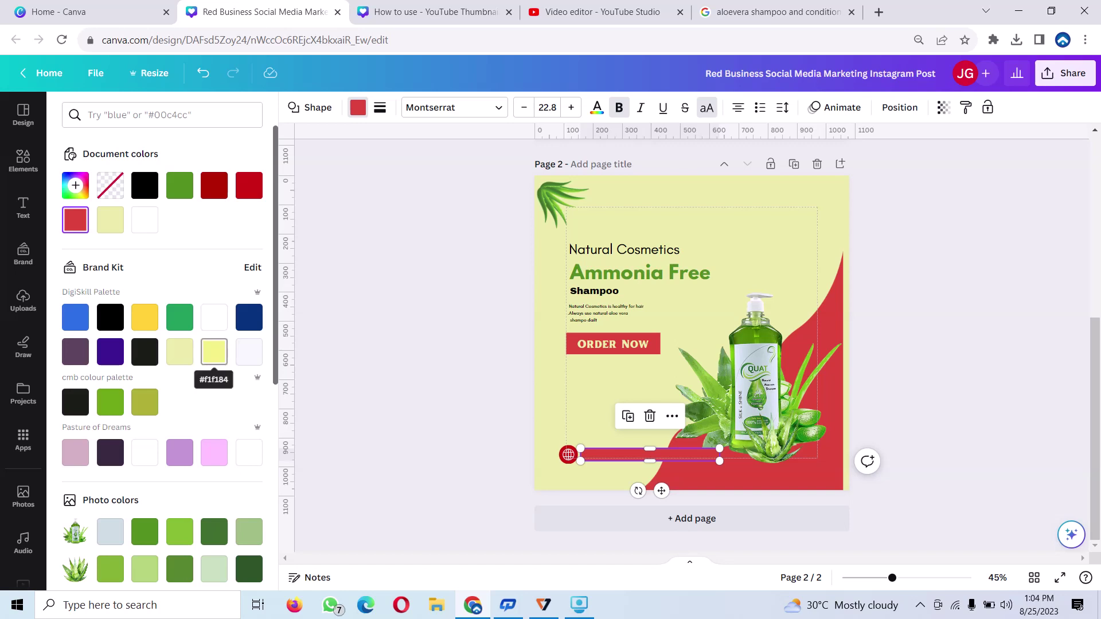
click(214, 351)
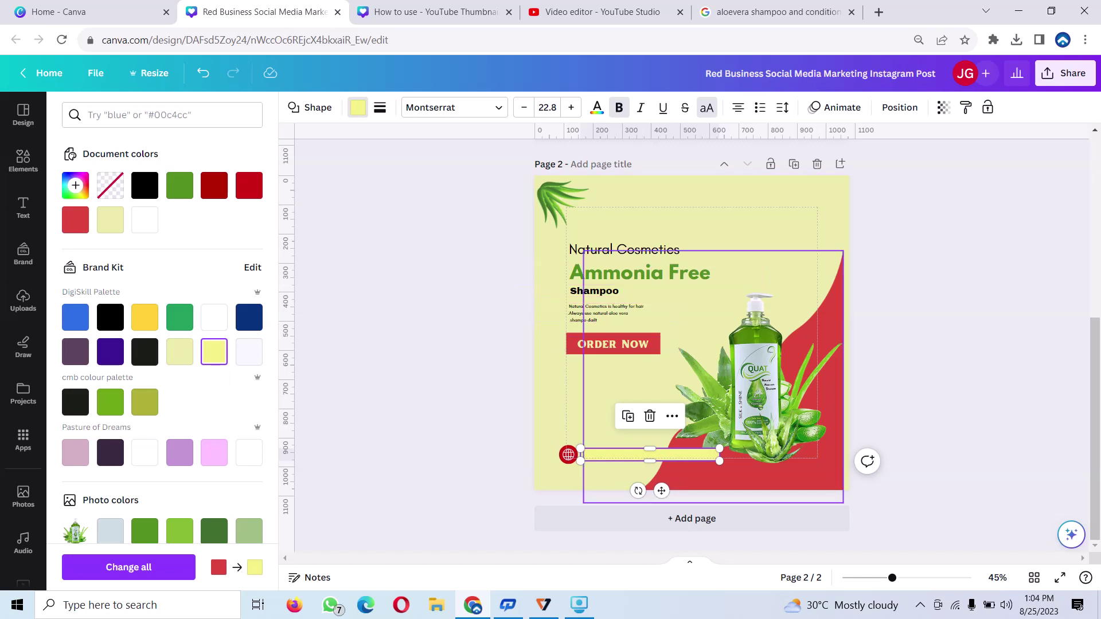
click(624, 249)
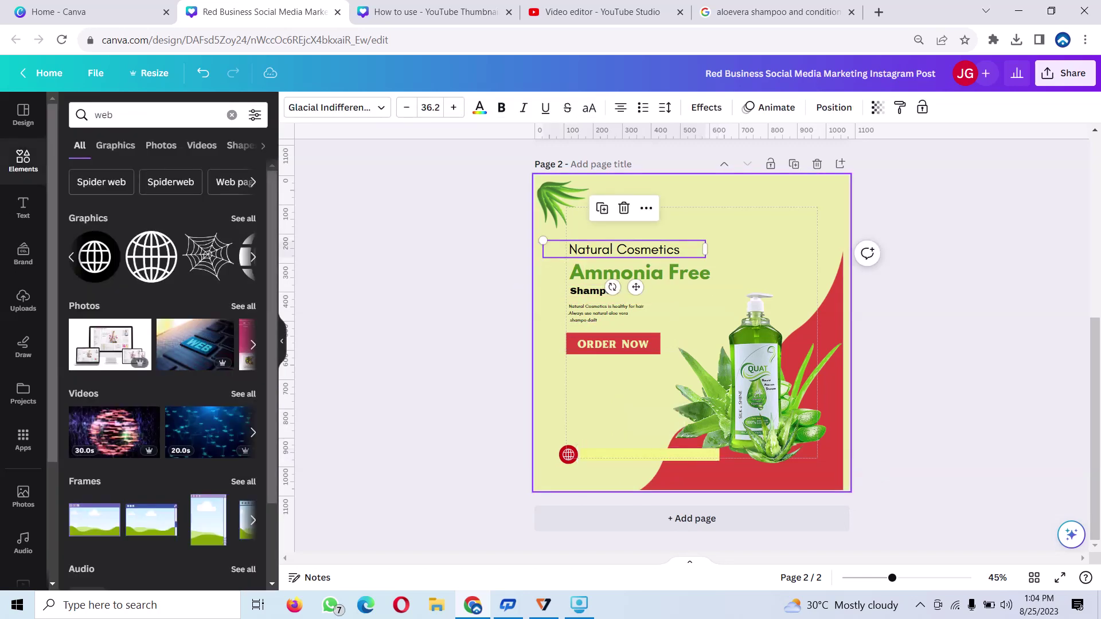
click(602, 208)
drag(628, 255, 659, 463)
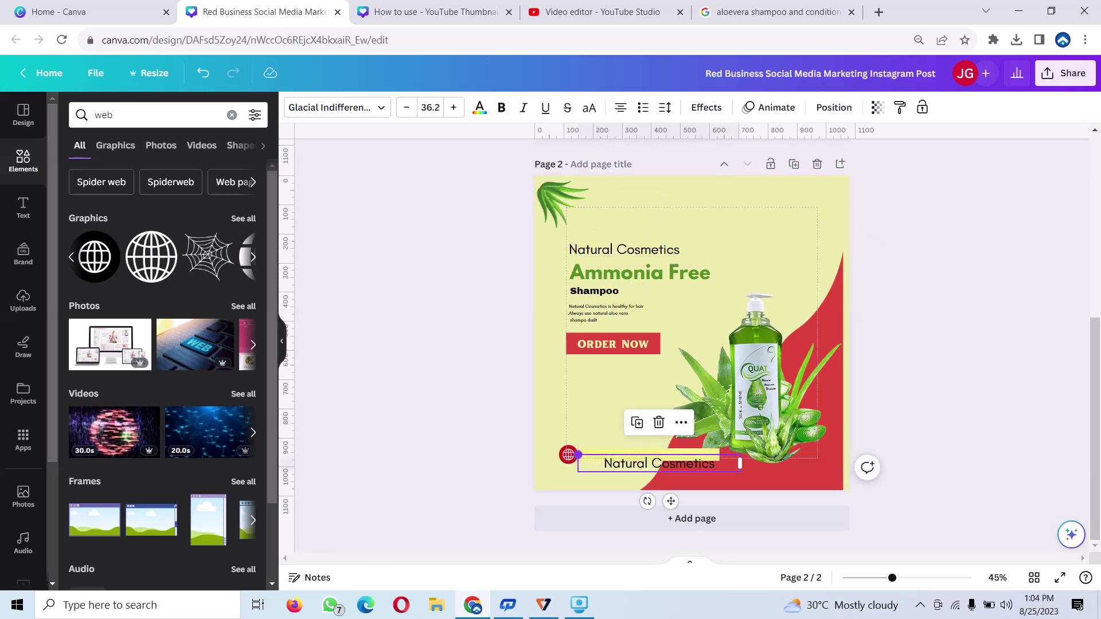
drag(578, 454, 634, 454)
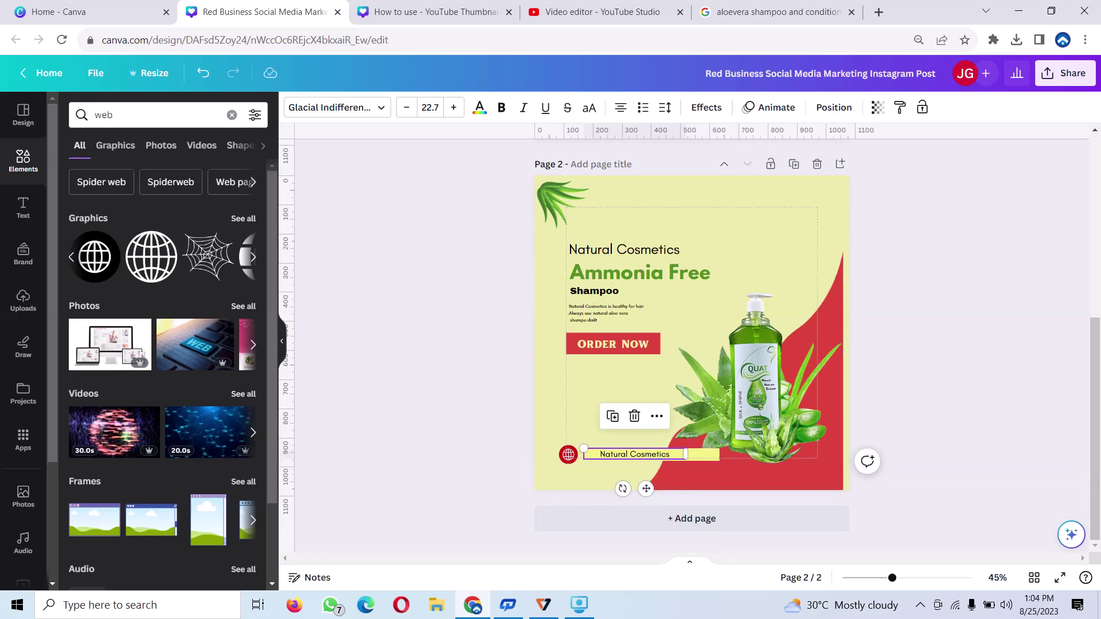
double_click(634, 454)
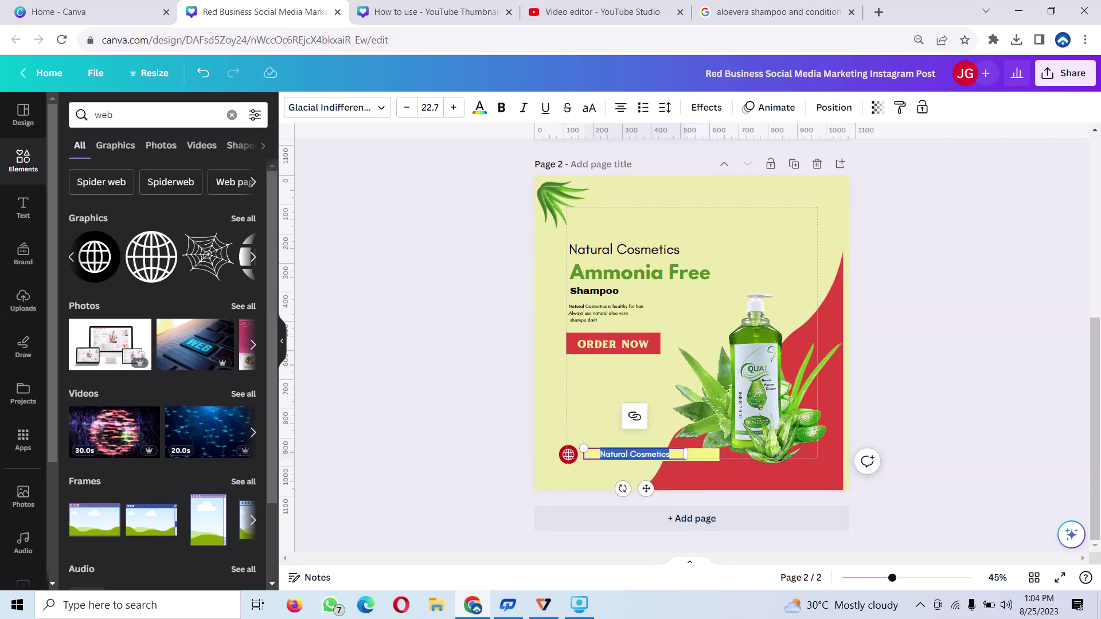
key(BackSpace)
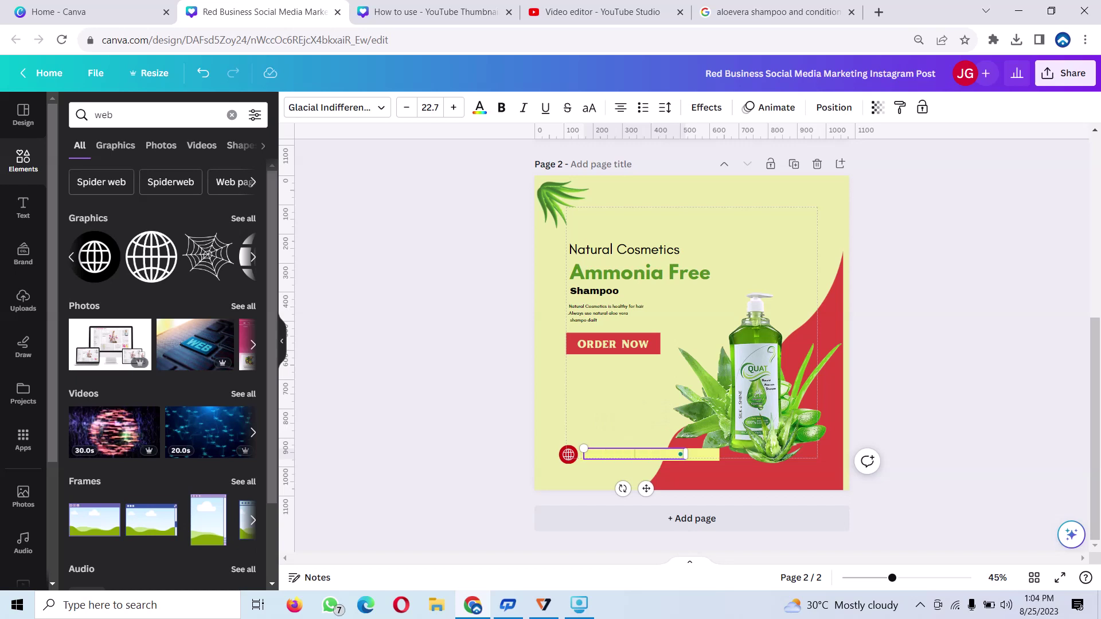
text(www.)
text(na)
text(tu)
text(ral)
text(shp)
text(mp)
text(oo.)
text(co)
text(m)
Trim the yellow bar's right edge to end just after the URL, then deselect
click(685, 454)
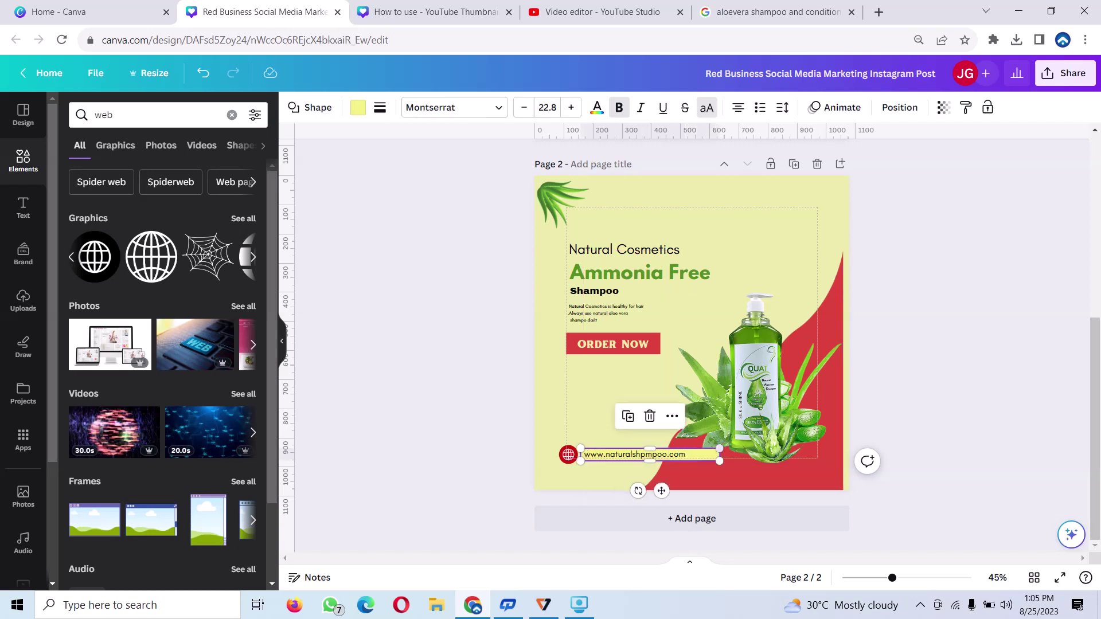
drag(719, 455, 713, 455)
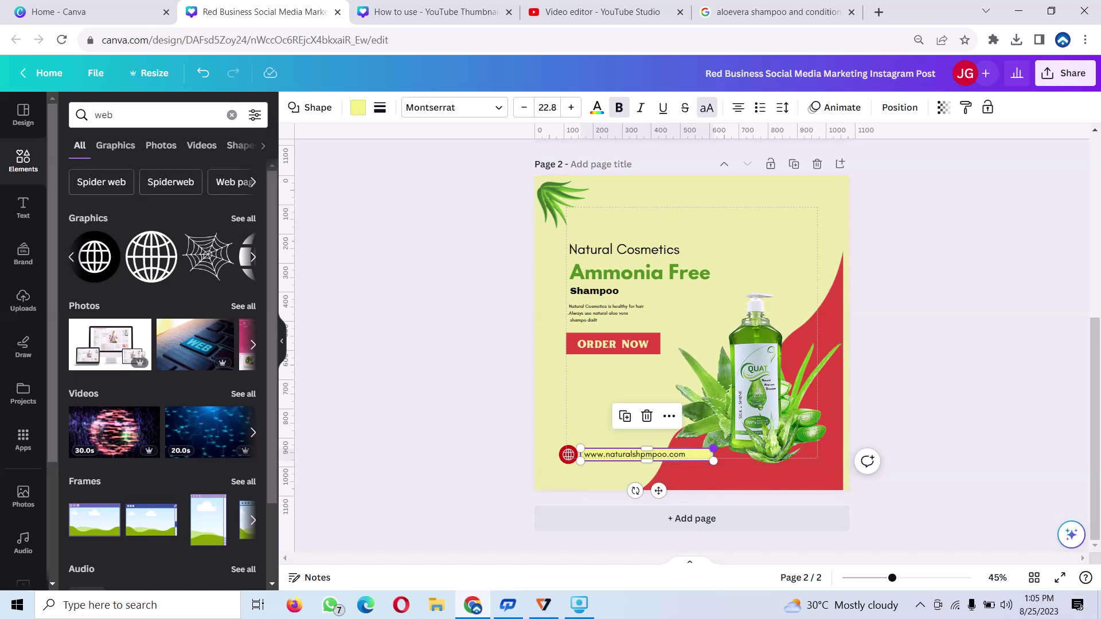
drag(714, 449, 692, 447)
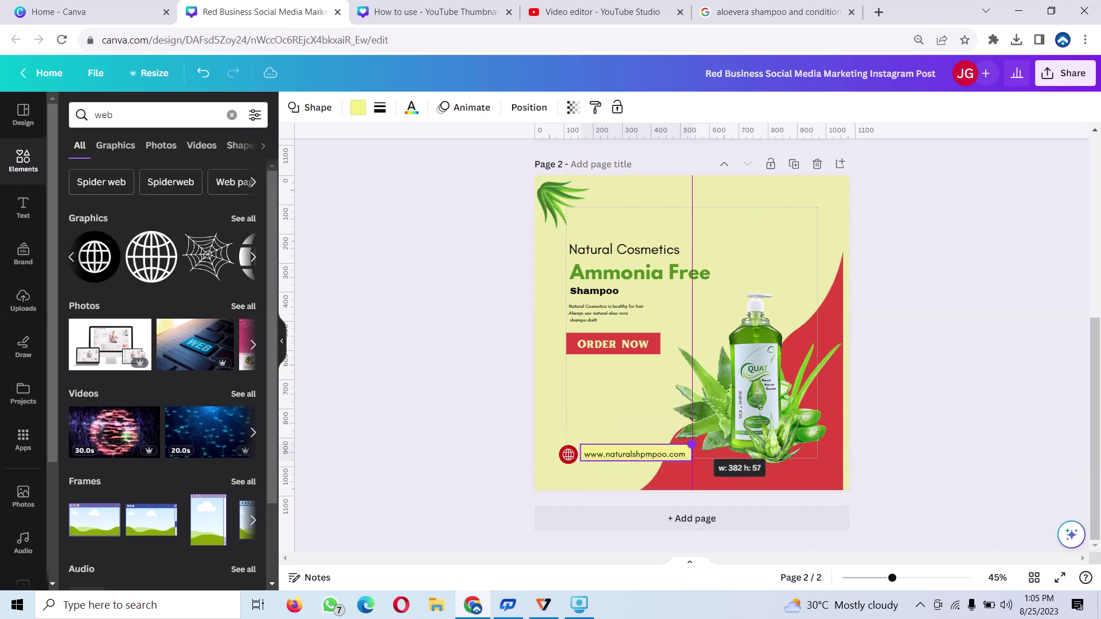
click(665, 476)
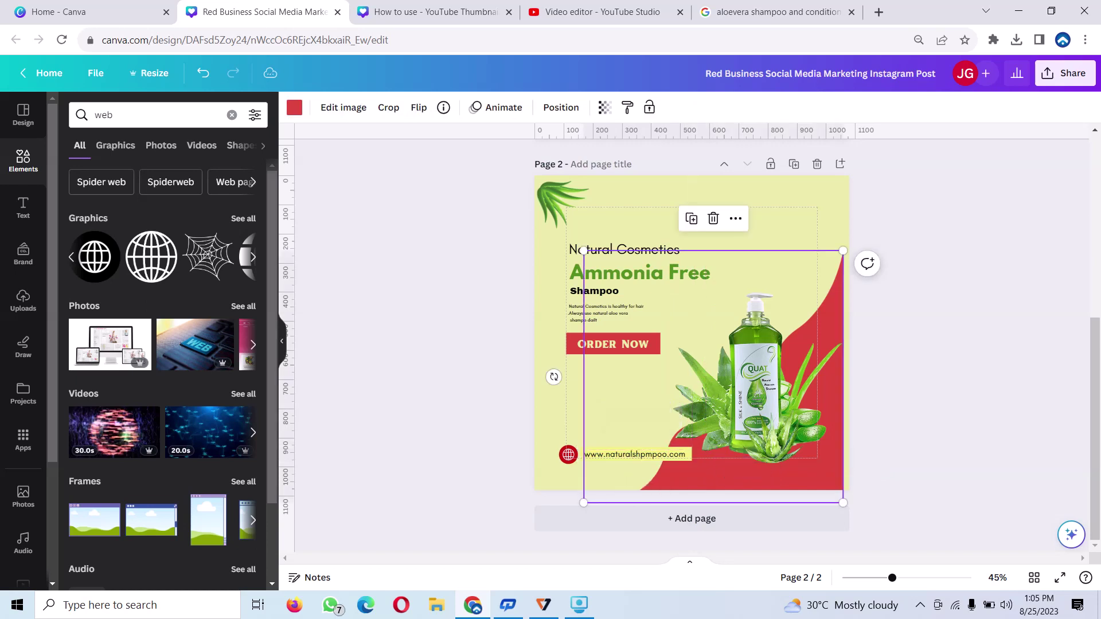
key(Escape)
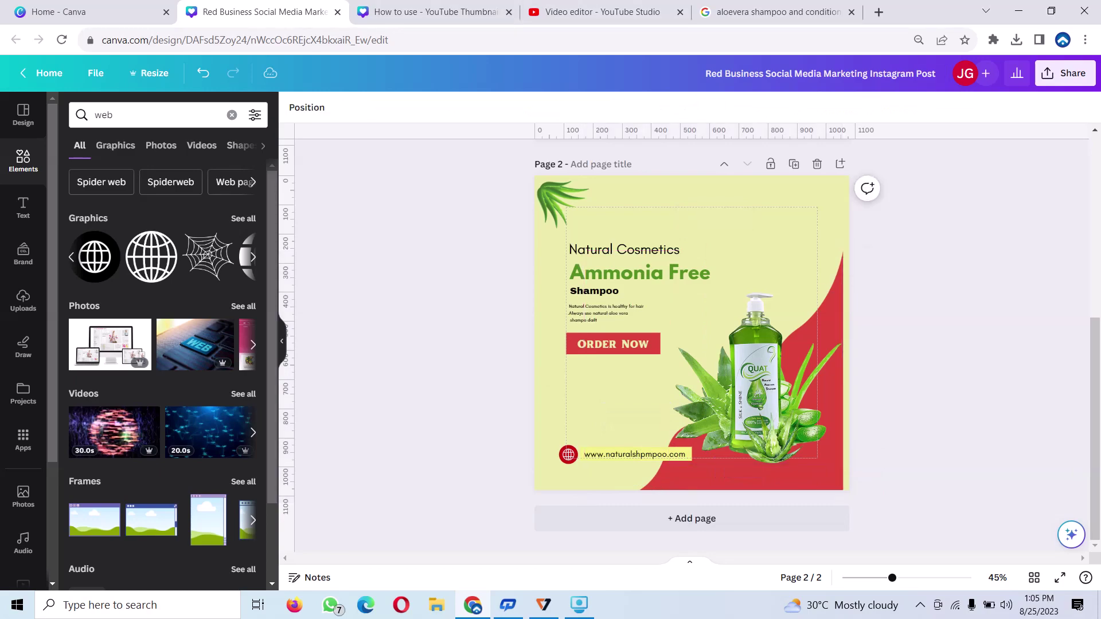